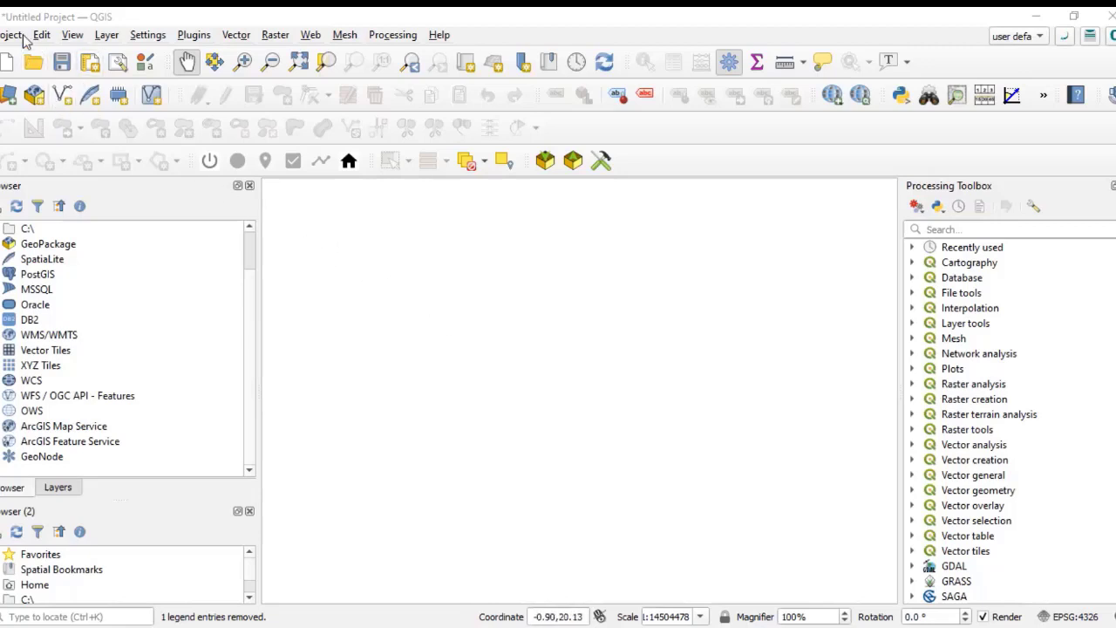
pyautogui.click(108, 36)
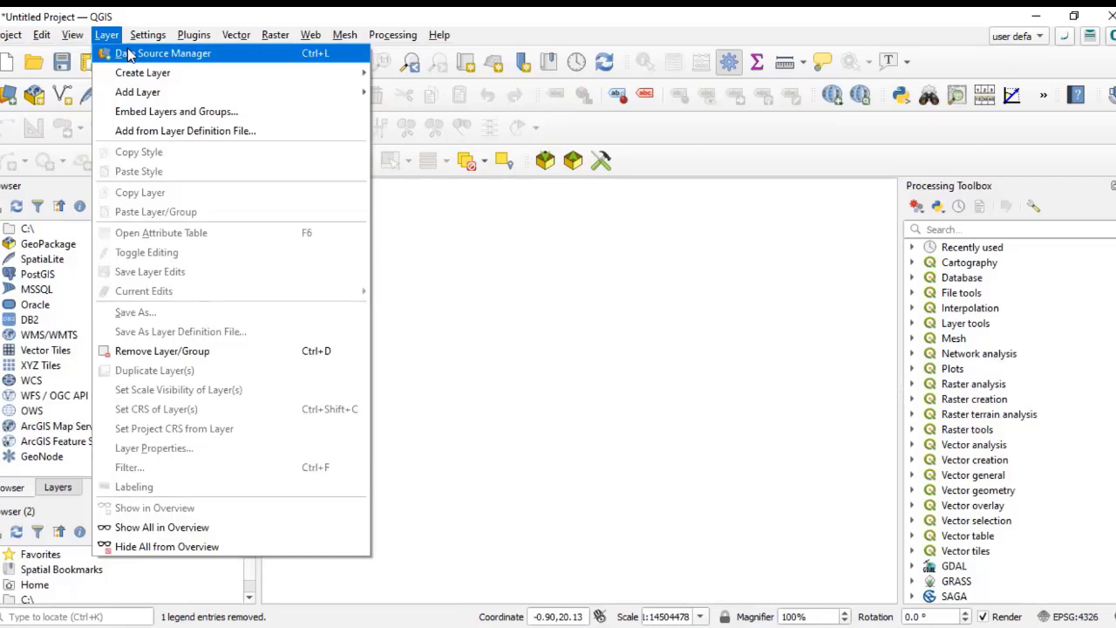
pyautogui.moveTo(174, 75)
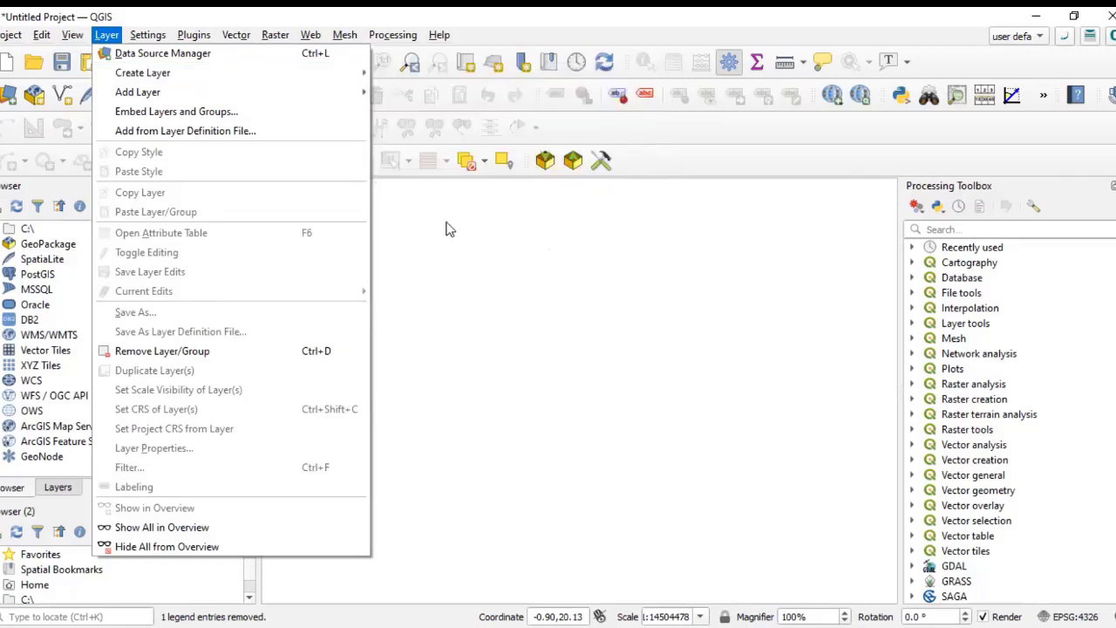
pyautogui.moveTo(212, 75)
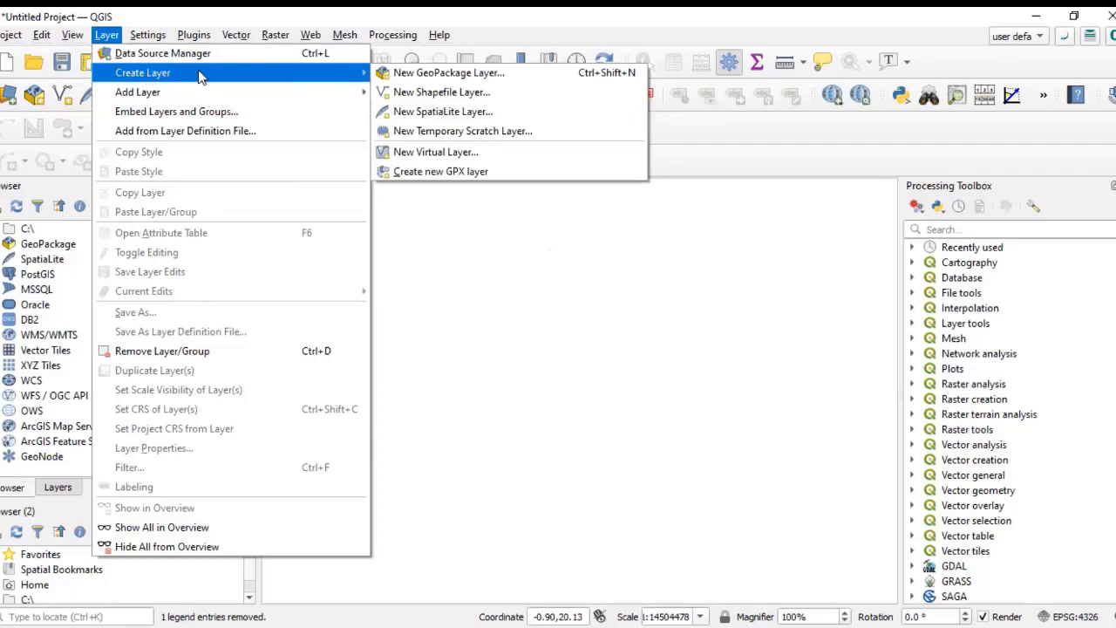
pyautogui.click(455, 92)
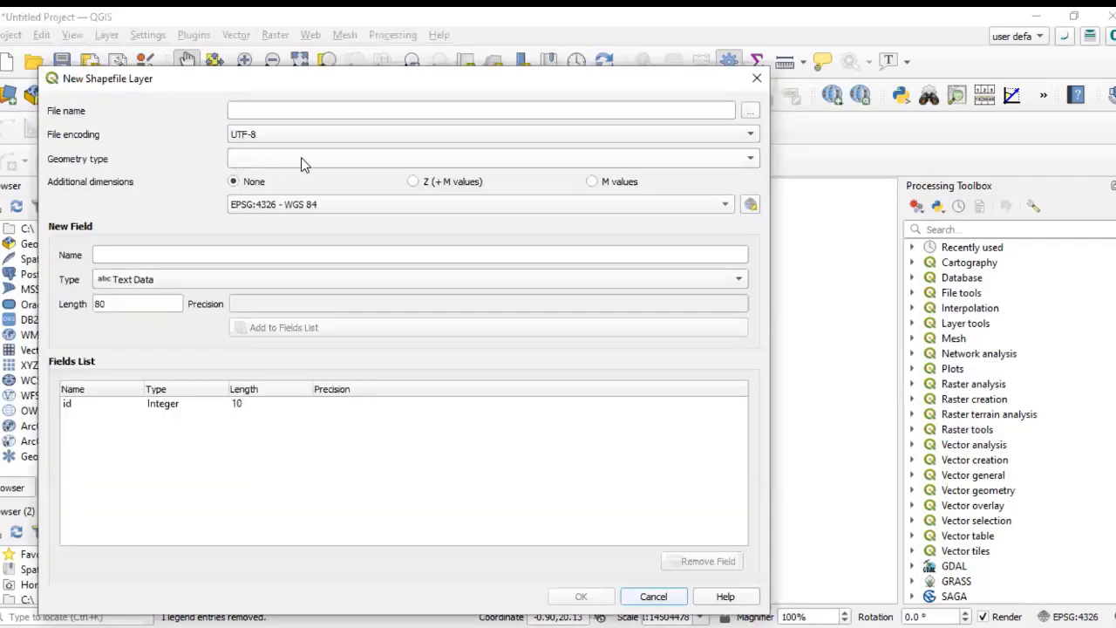
pyautogui.click(270, 158)
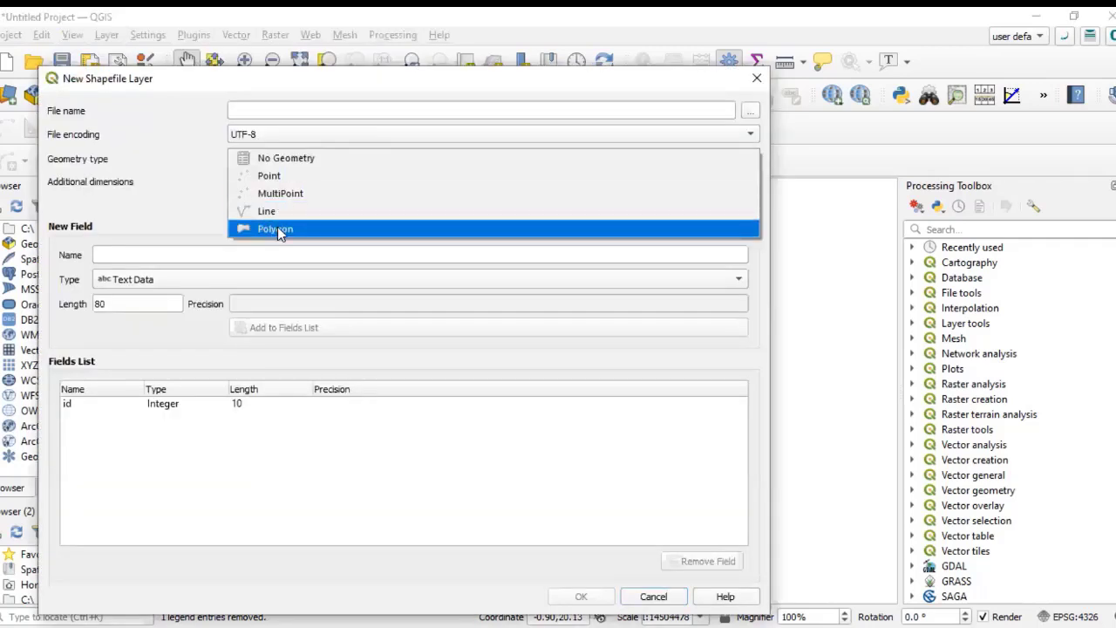
pyautogui.click(277, 228)
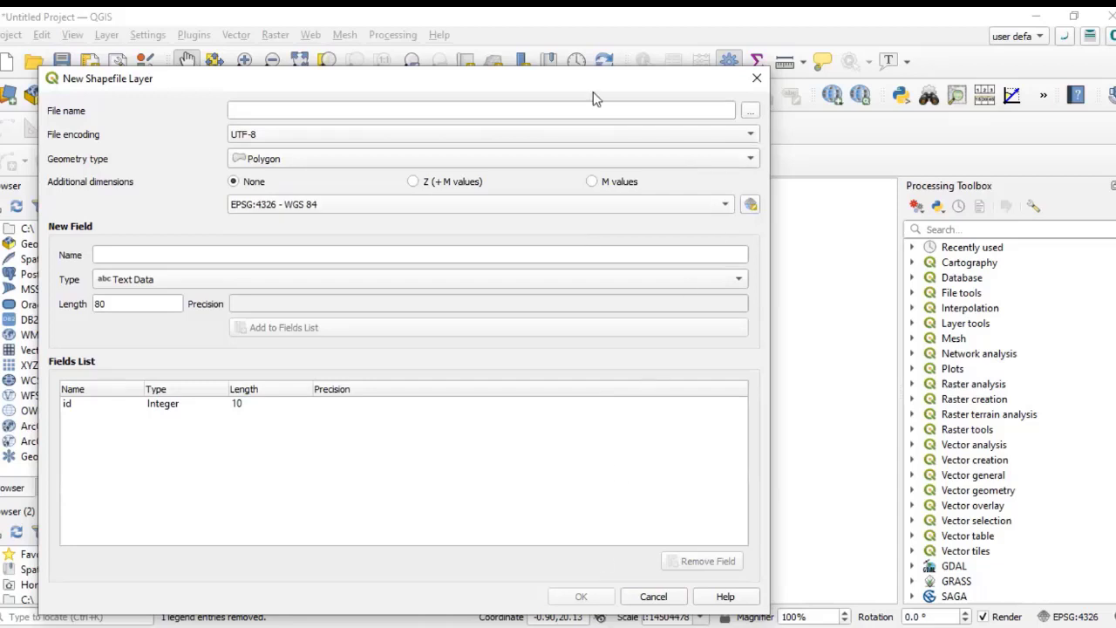
pyautogui.moveTo(488, 80); pyautogui.dragTo(479, 146)
pyautogui.click(752, 150)
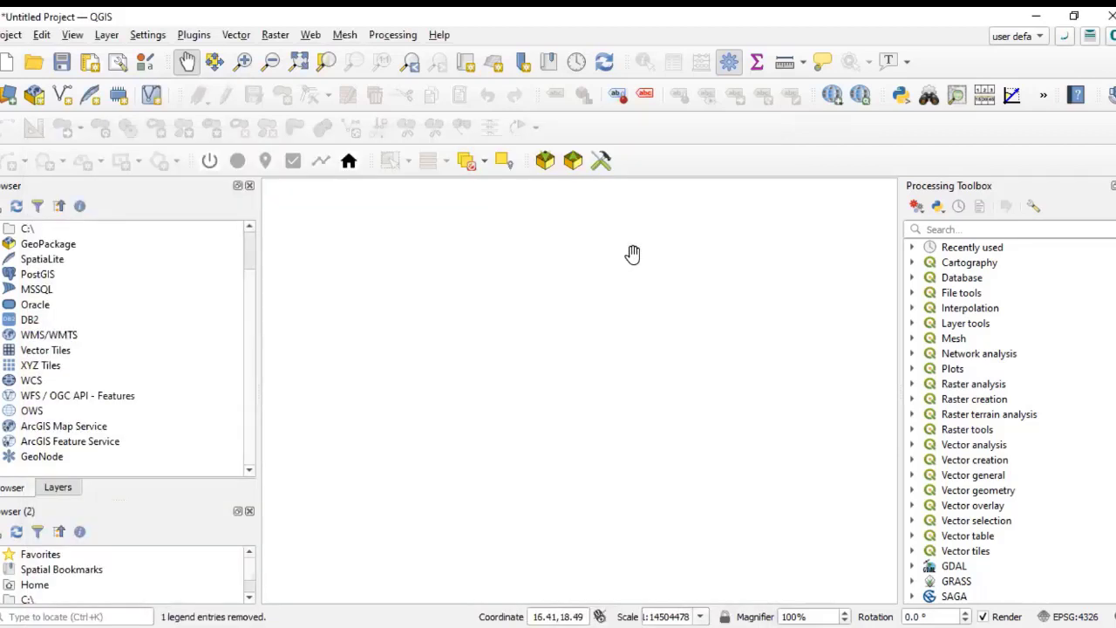
# Step: Open the vector data source and browse to Desktop > gis folder > shp > download to select grid3_nga_boundary_vaccstates.shp
pyautogui.click(106, 35)
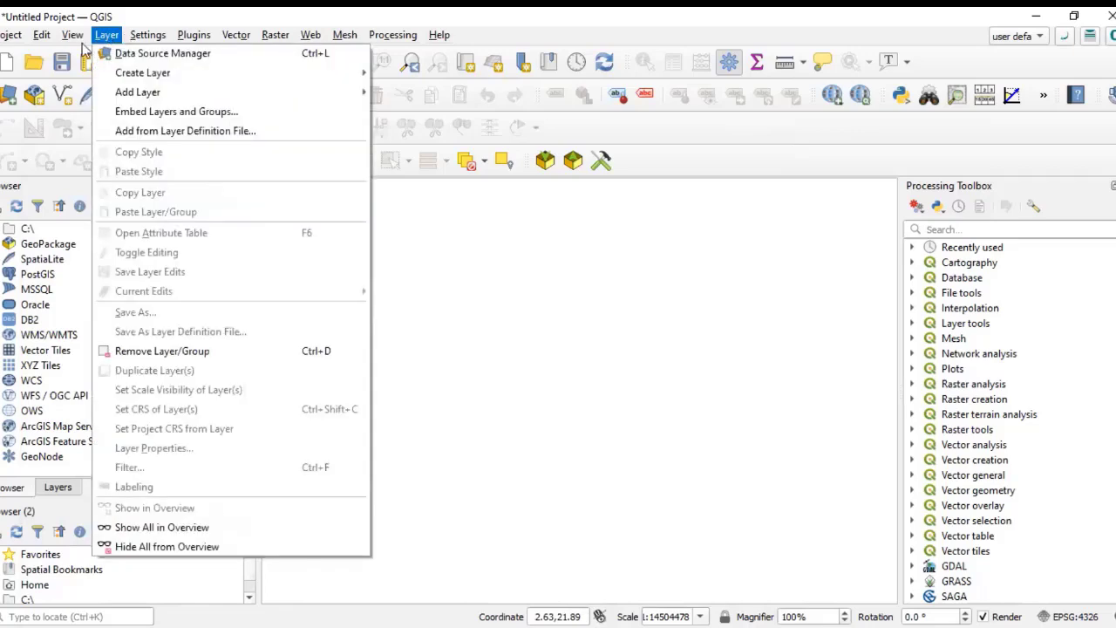
pyautogui.moveTo(72, 35)
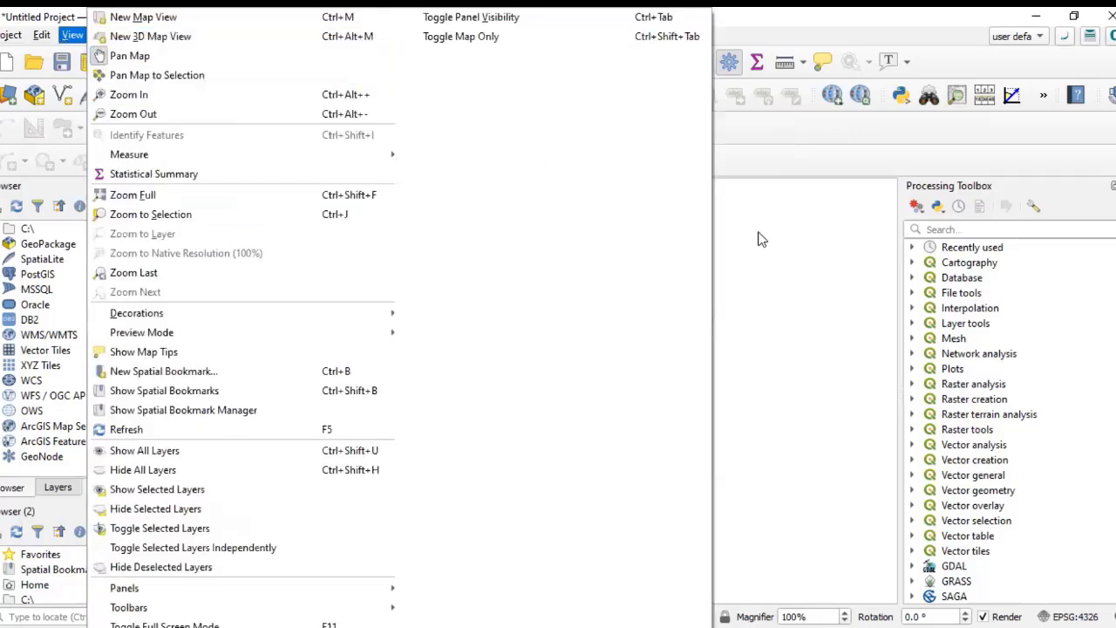
pyautogui.click(100, 35)
pyautogui.click(109, 37)
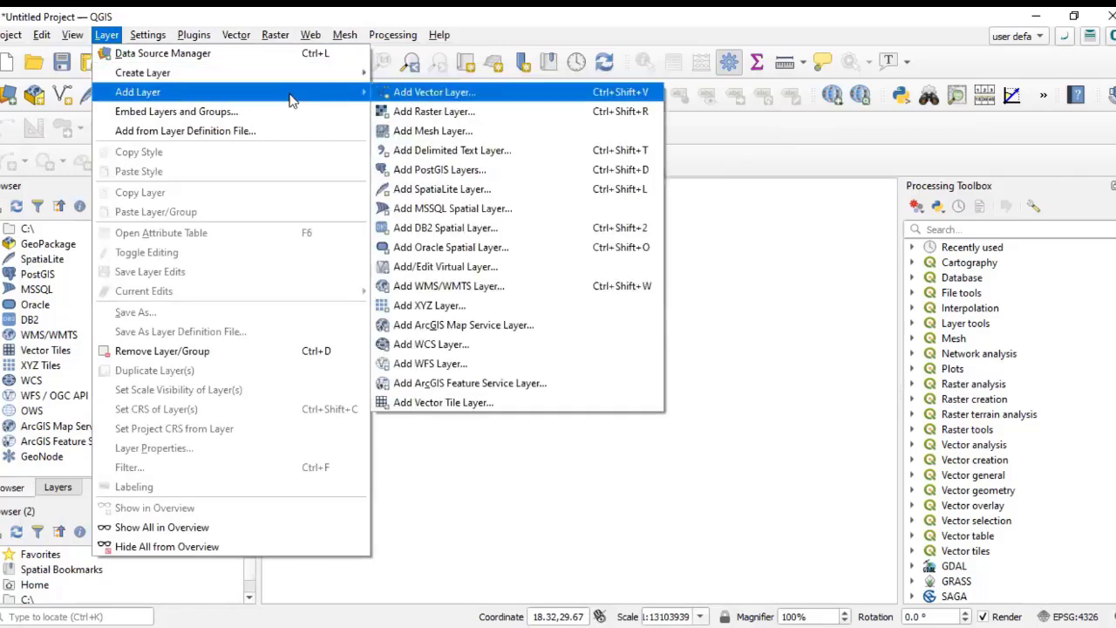
pyautogui.click(434, 93)
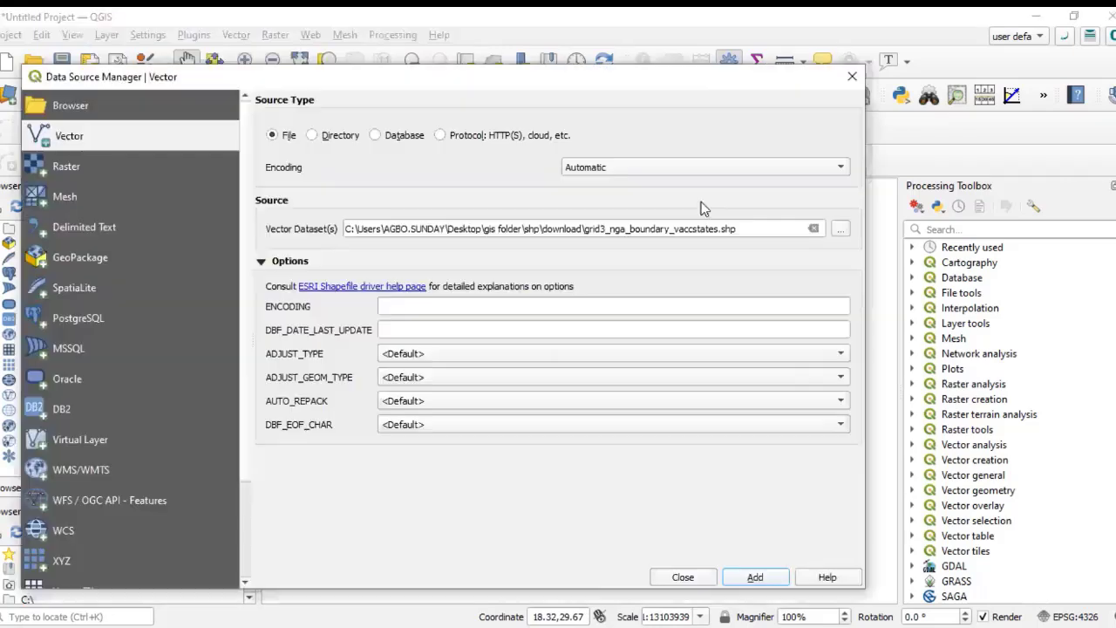
pyautogui.click(839, 230)
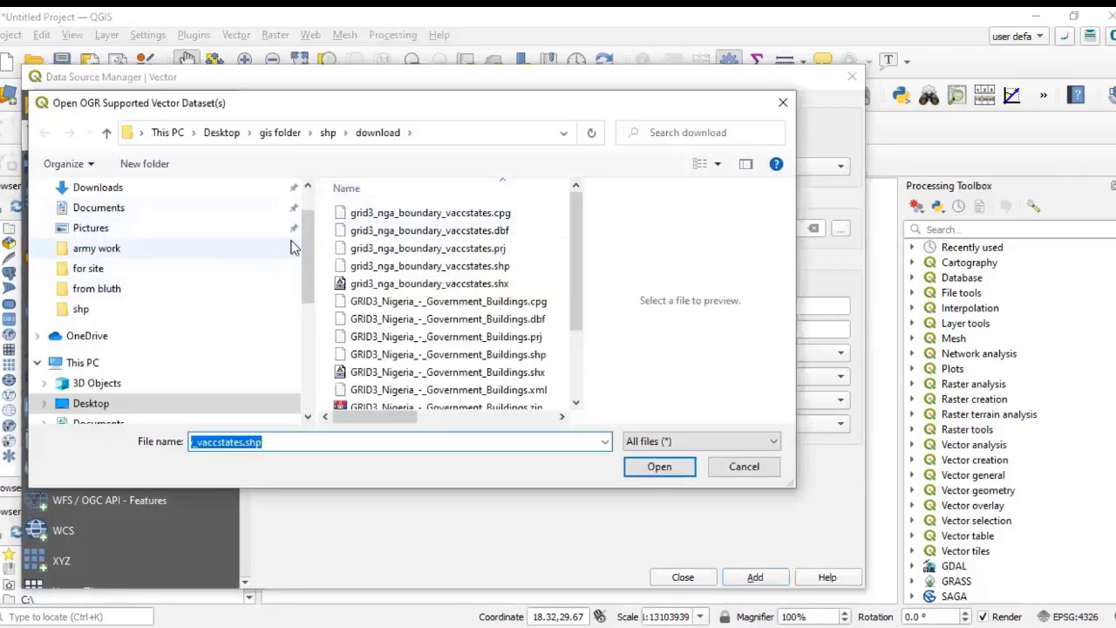
pyautogui.scroll(2, 312, 277)
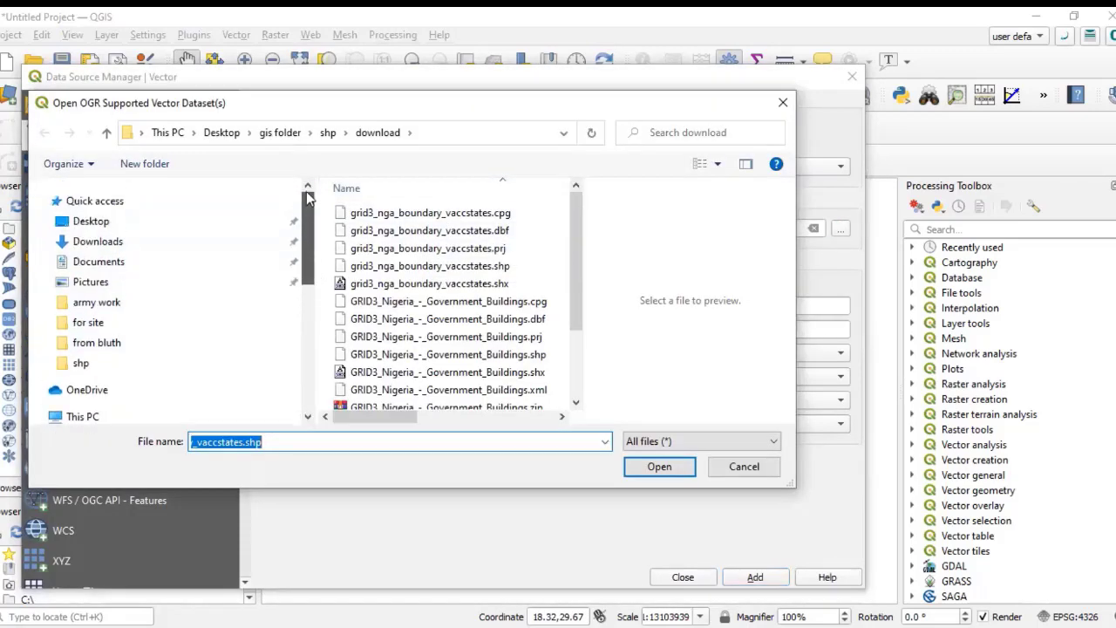
pyautogui.click(149, 221)
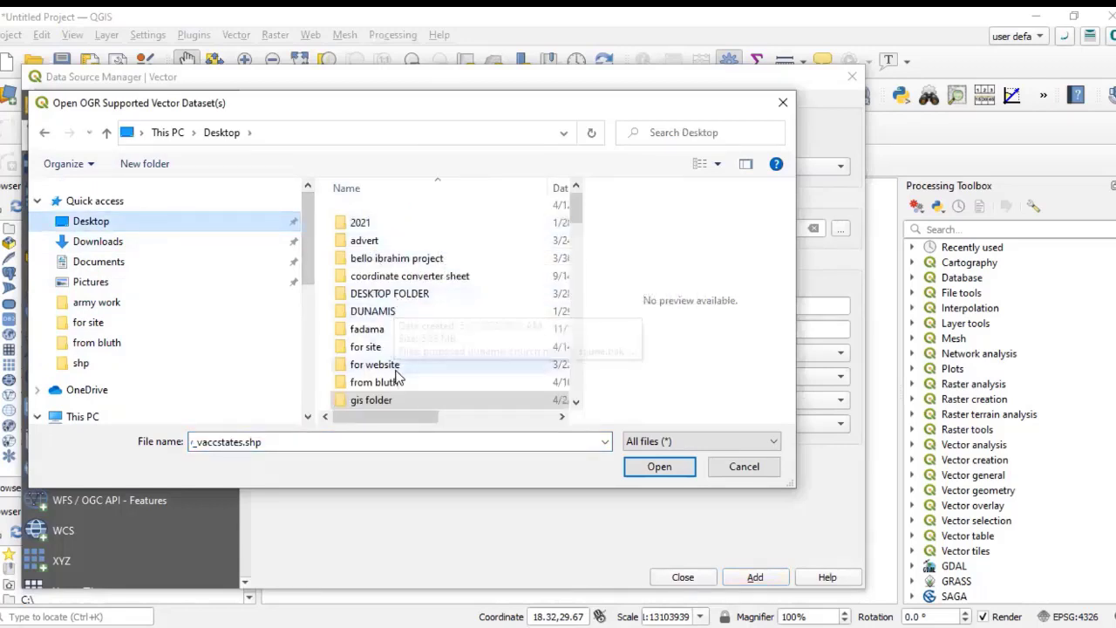
pyautogui.doubleClick(381, 397)
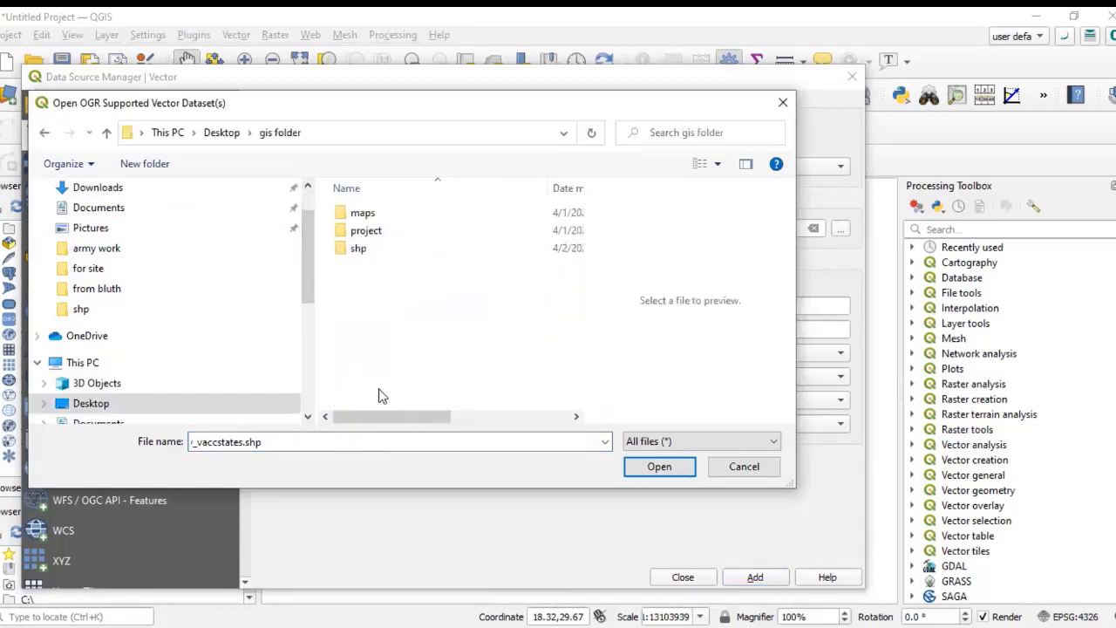
pyautogui.click(365, 253)
pyautogui.doubleClick(365, 253)
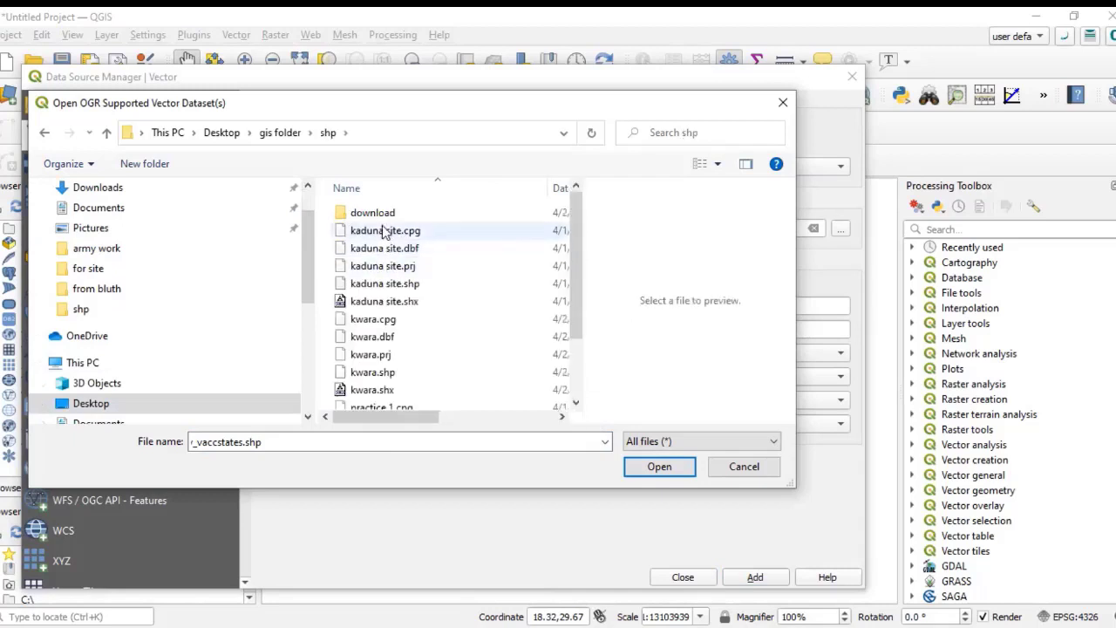
pyautogui.doubleClick(378, 216)
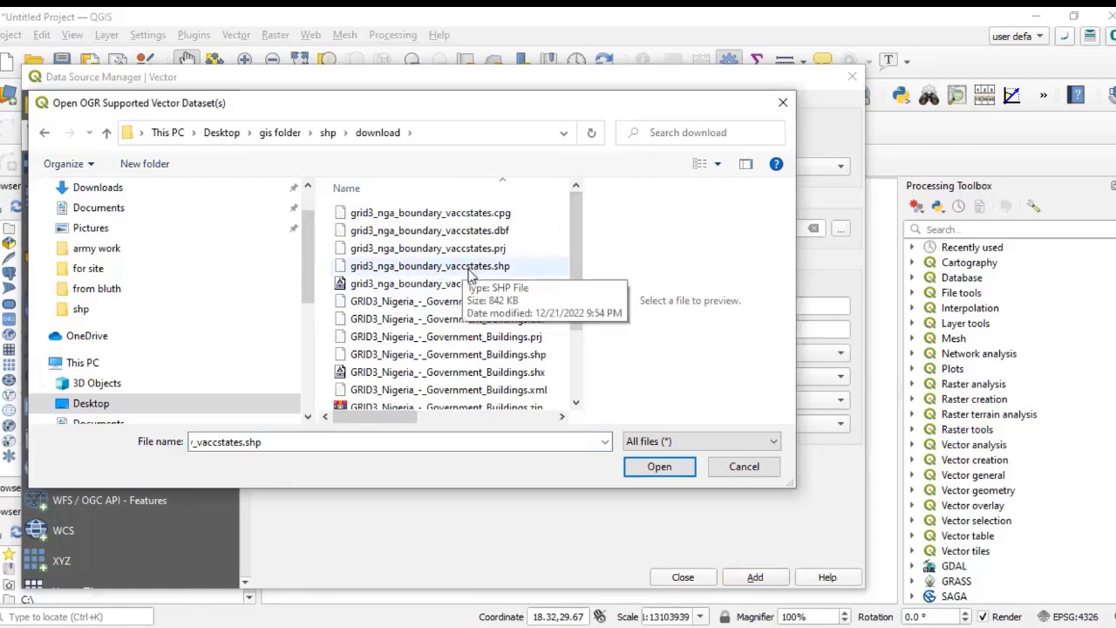
pyautogui.click(495, 271)
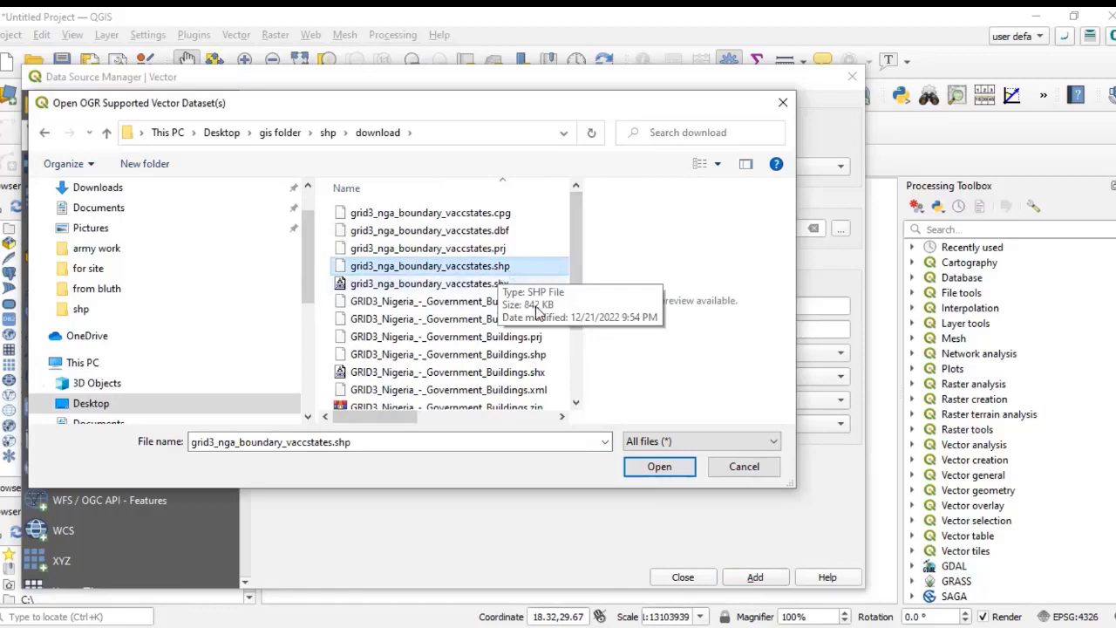
pyautogui.click(660, 466)
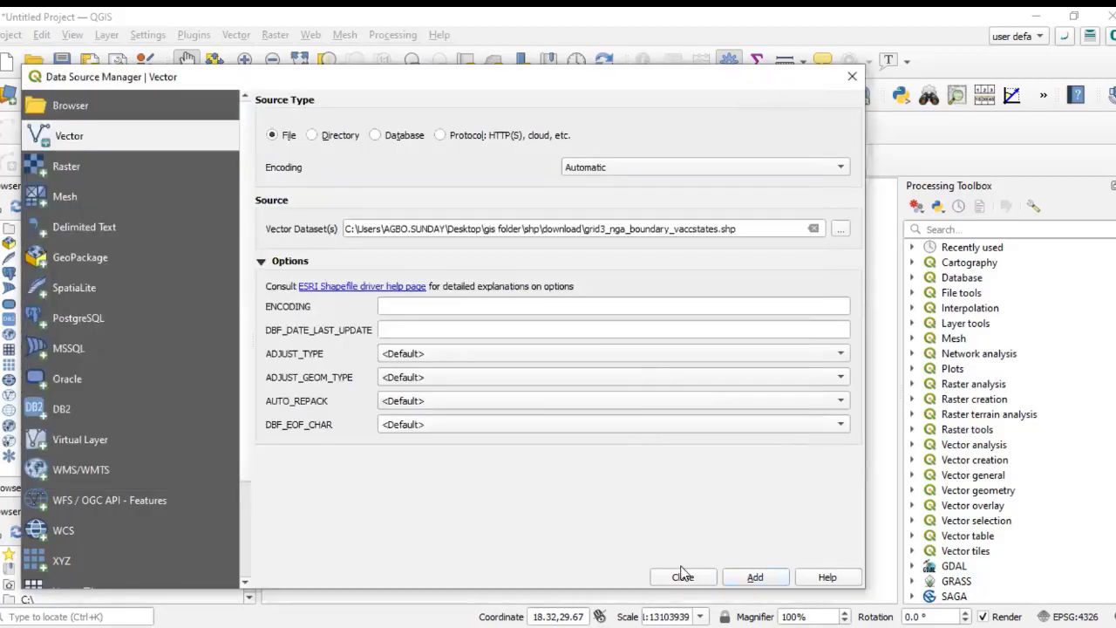
# Step: Add the selected shapefile layer to the map and close the data source manager
pyautogui.click(750, 577)
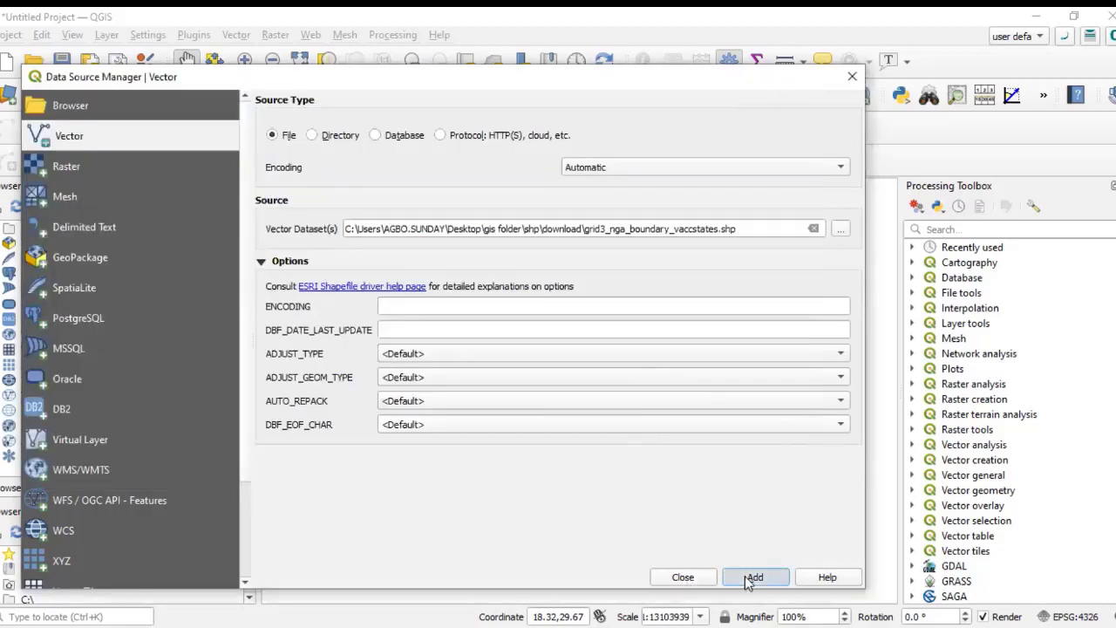
pyautogui.click(685, 579)
pyautogui.scroll(-3, 513, 424)
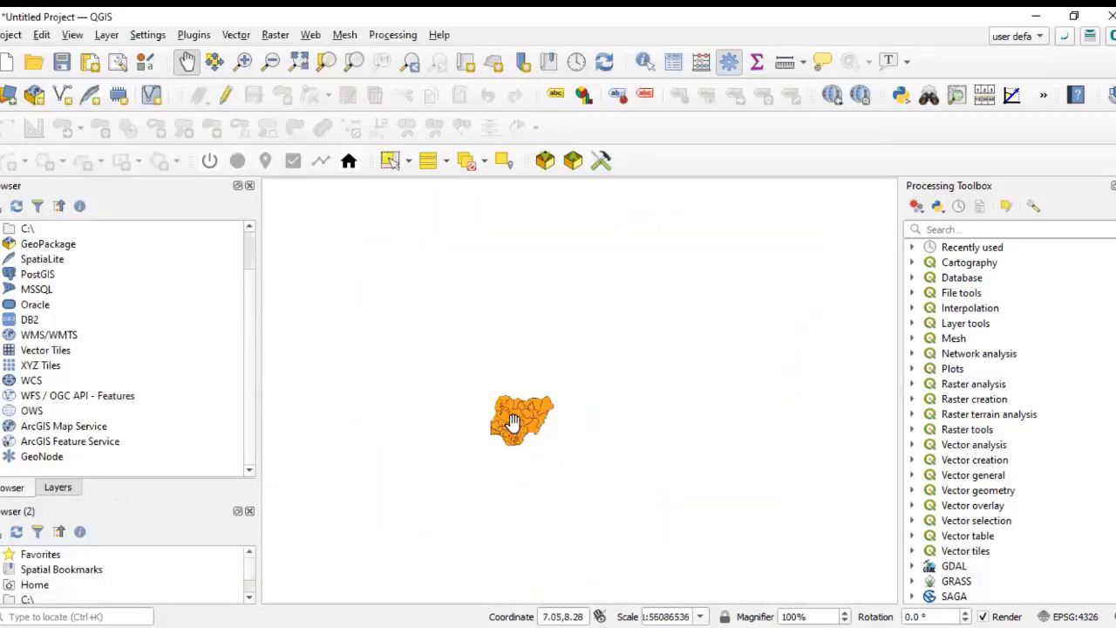
pyautogui.scroll(3, 516, 428)
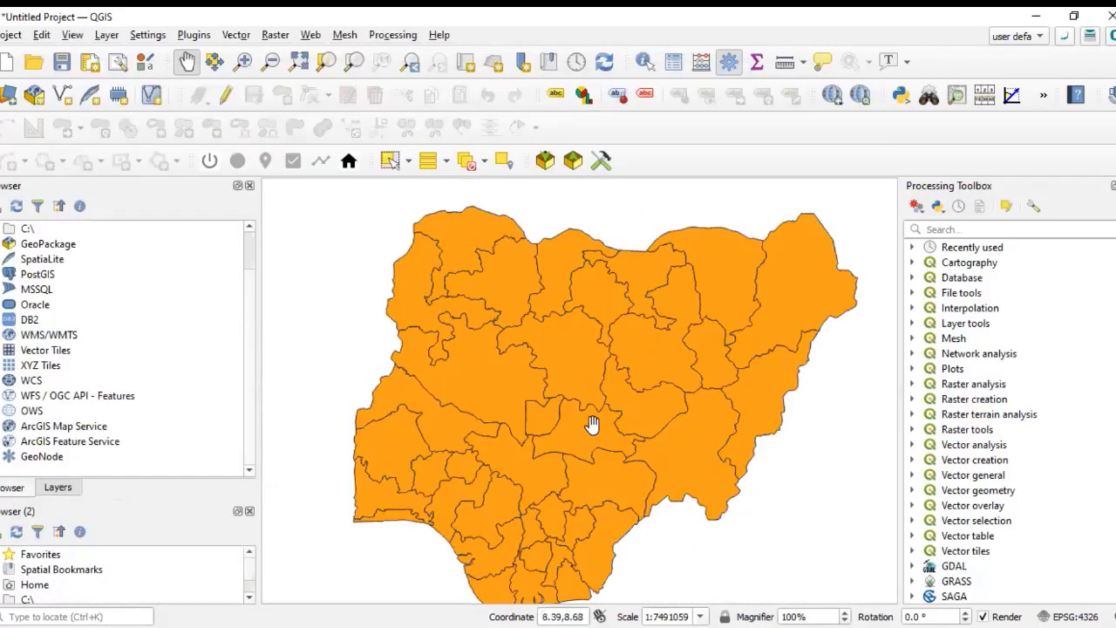
pyautogui.scroll(1, 581, 369)
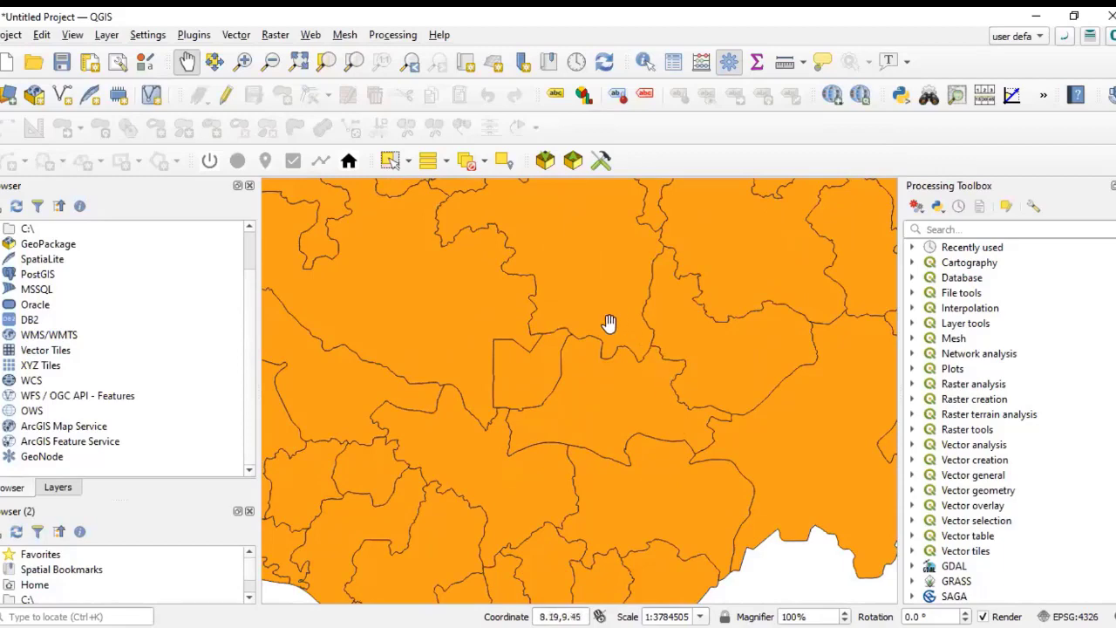
pyautogui.scroll(-1, 586, 433)
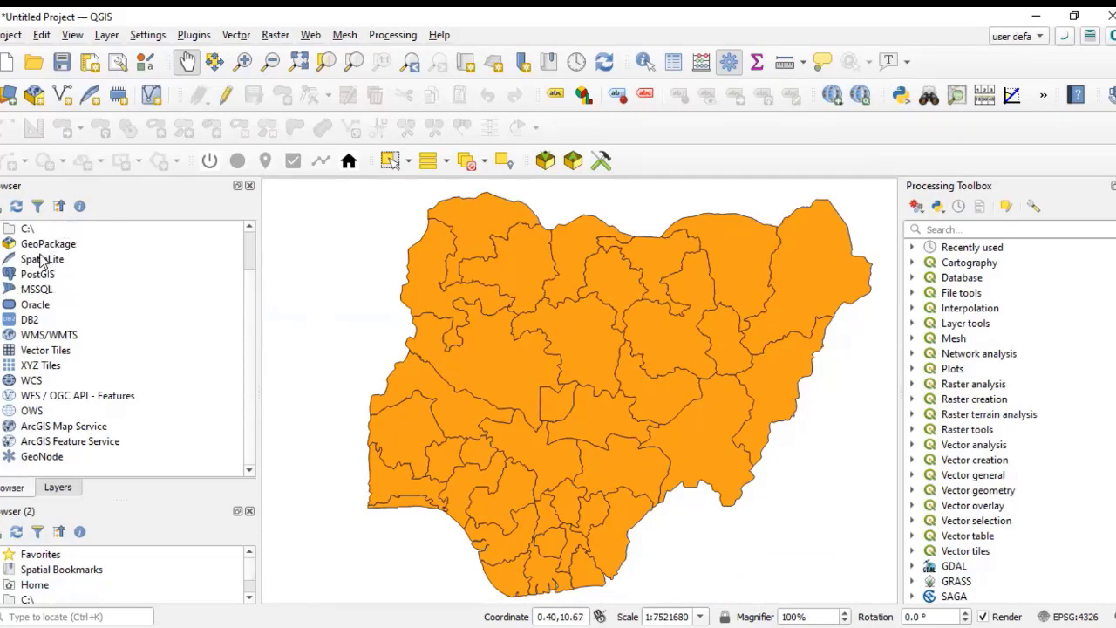
# Step: Open the layer's symbology properties and change the simple fill colour to blue, applying and confirming
pyautogui.click(58, 487)
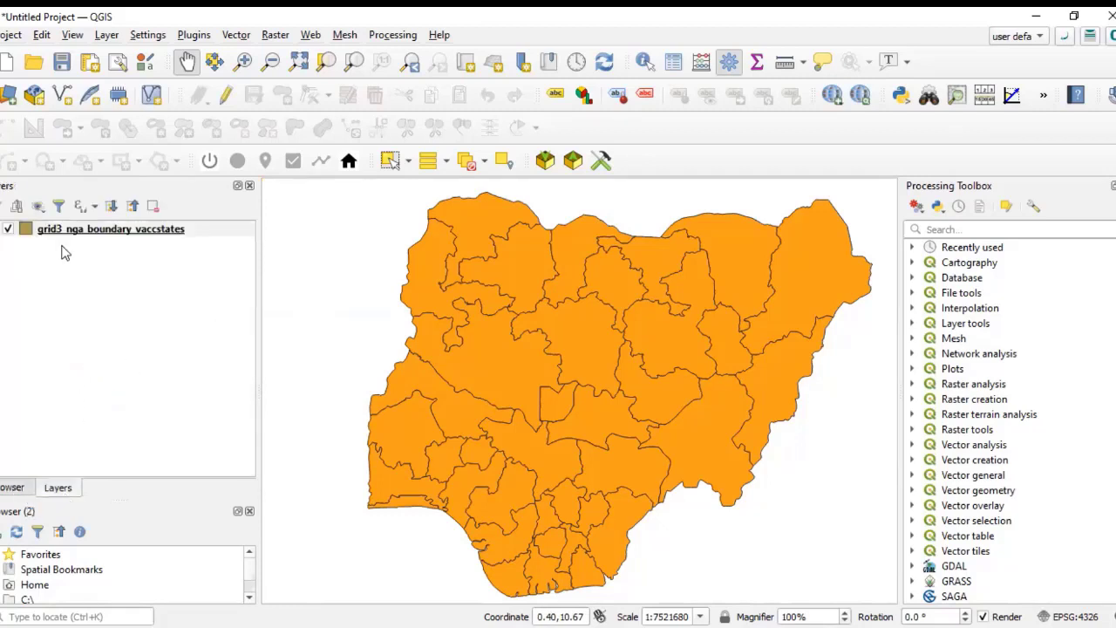
pyautogui.click(105, 232)
pyautogui.doubleClick(111, 229)
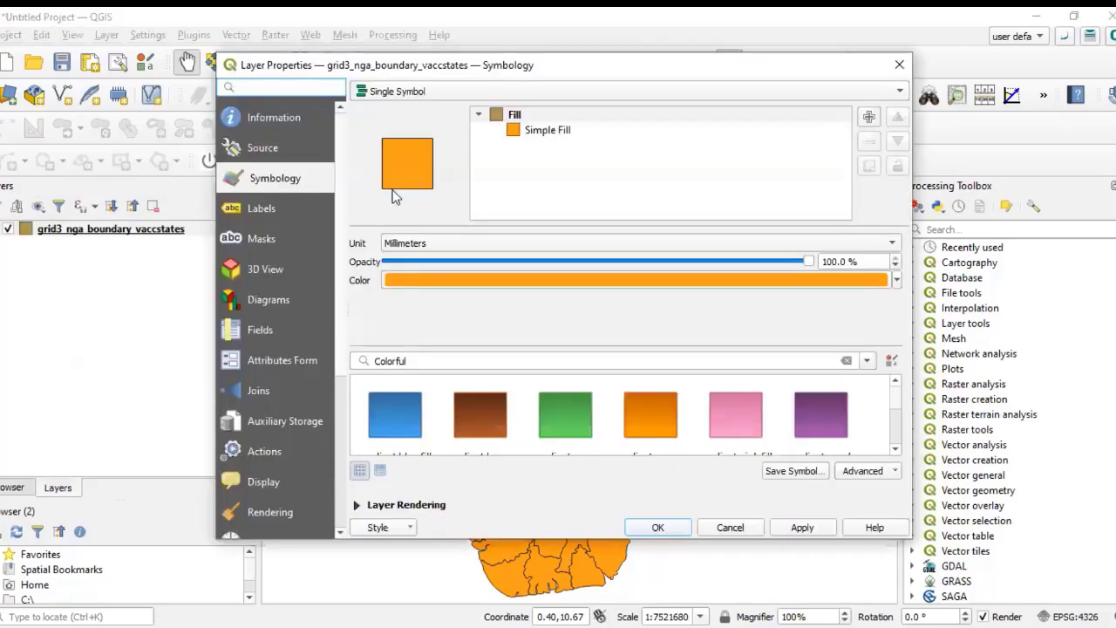
pyautogui.click(561, 134)
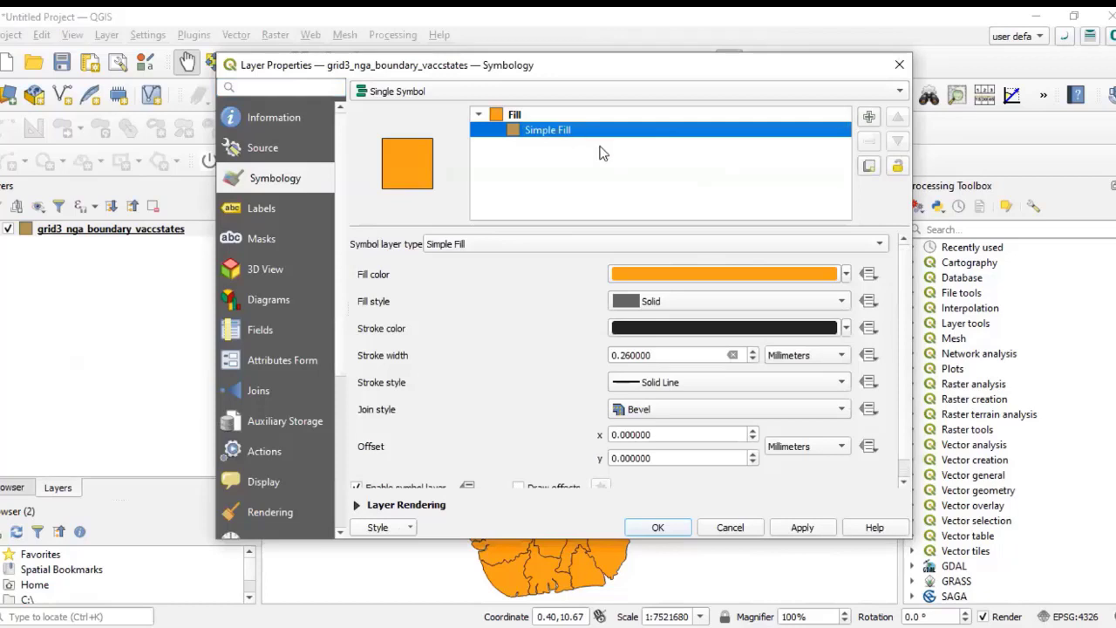
pyautogui.click(845, 273)
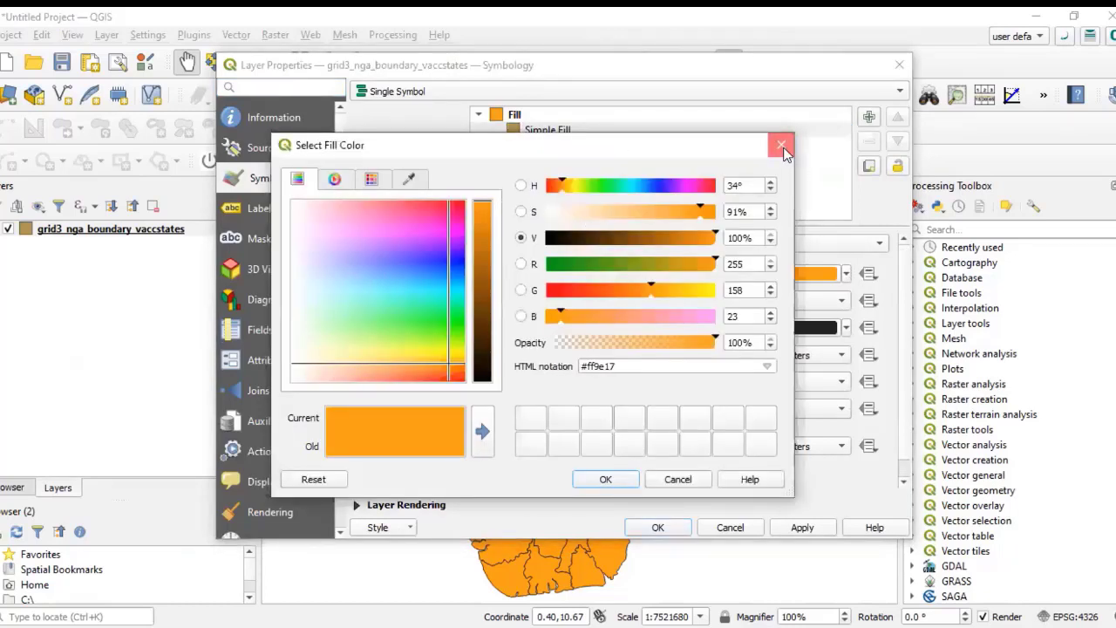
pyautogui.click(783, 150)
pyautogui.click(845, 273)
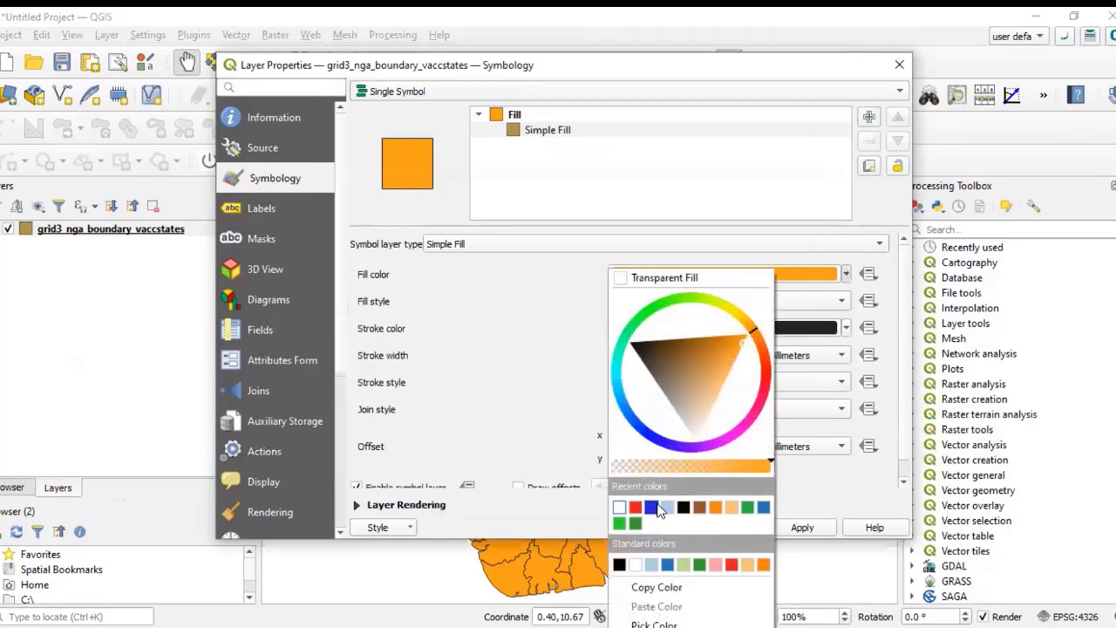
pyautogui.click(802, 527)
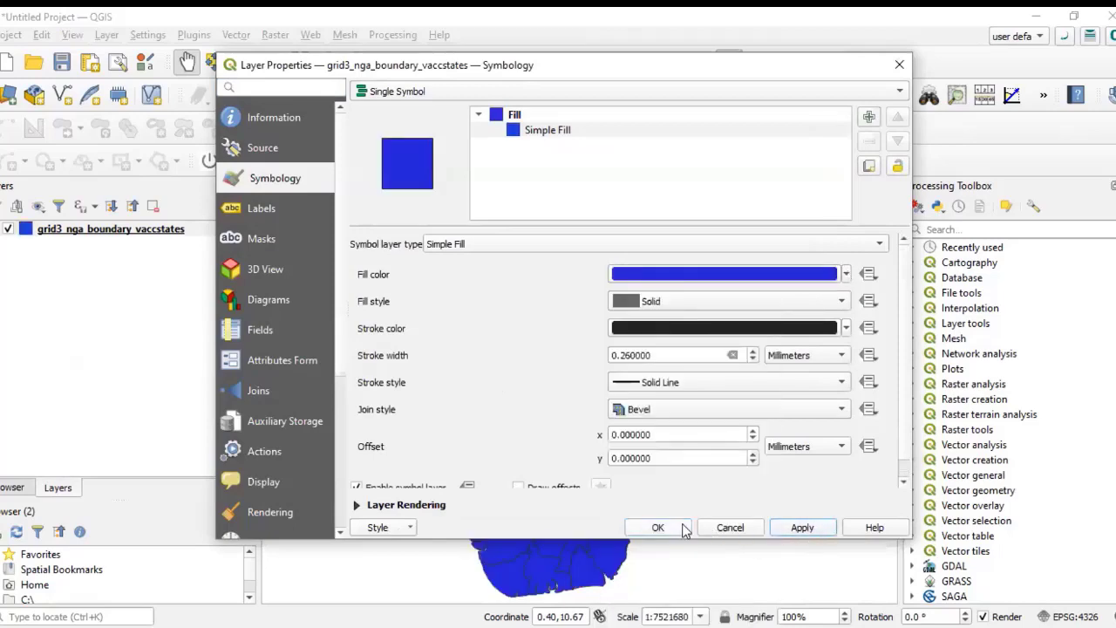
pyautogui.click(654, 527)
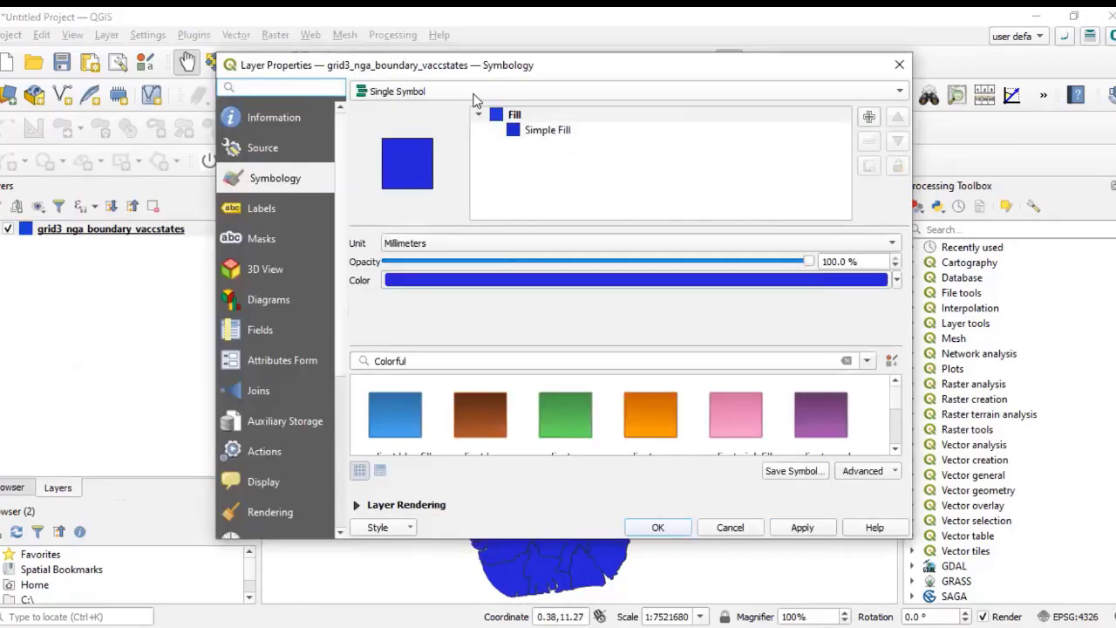
# Step: Switch the layer's symbology to Categorized by the statename field, classify the values, apply and confirm
pyautogui.click(475, 94)
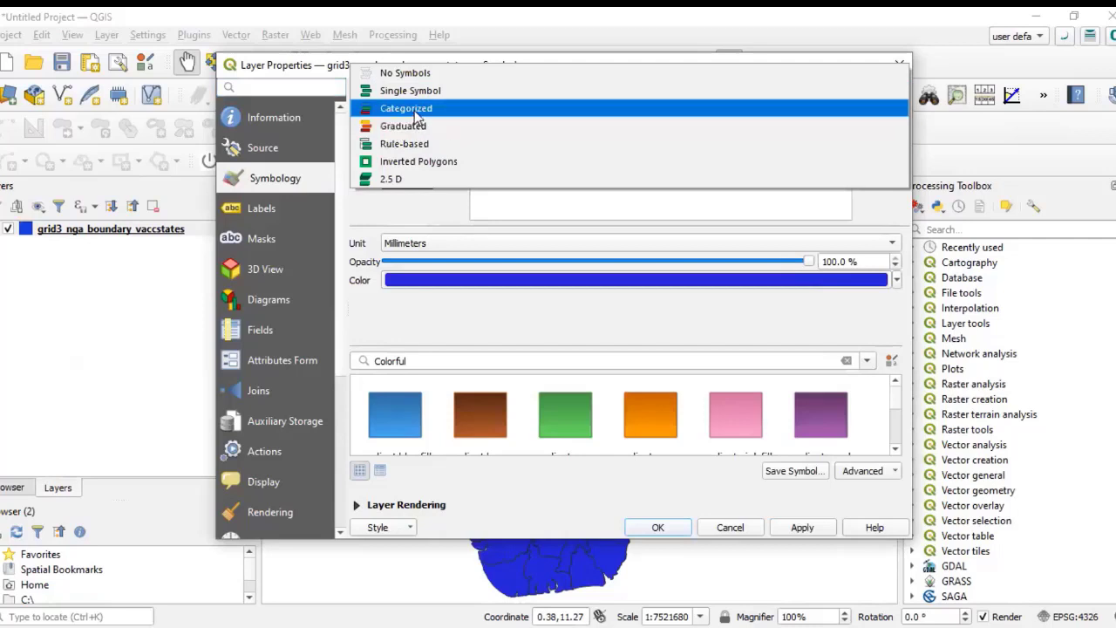
pyautogui.click(417, 116)
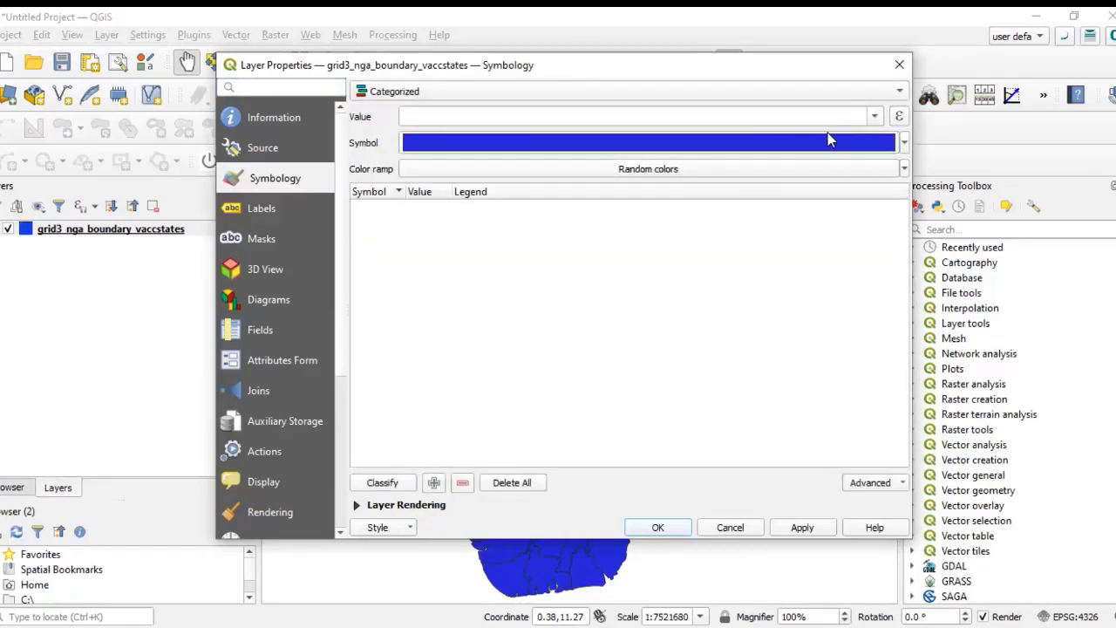
pyautogui.click(875, 117)
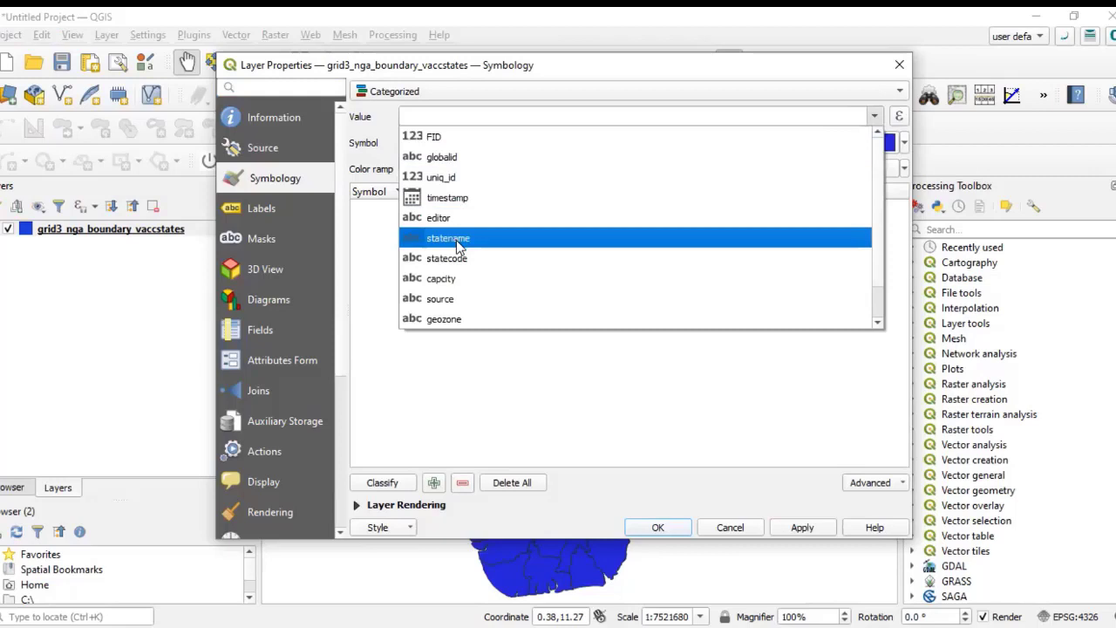
pyautogui.click(457, 246)
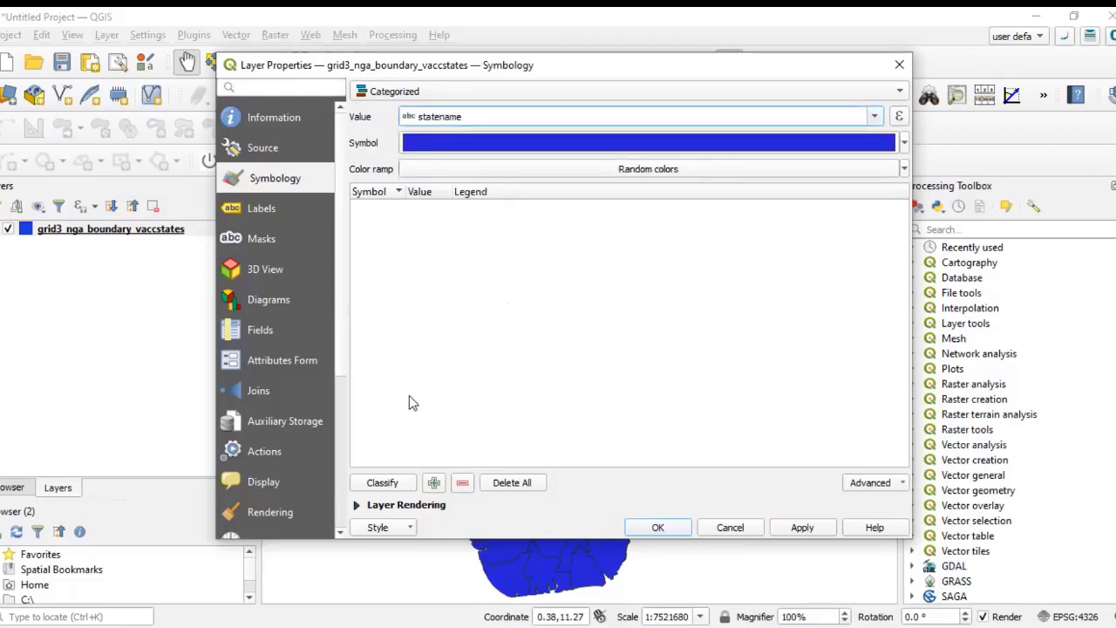
pyautogui.click(389, 485)
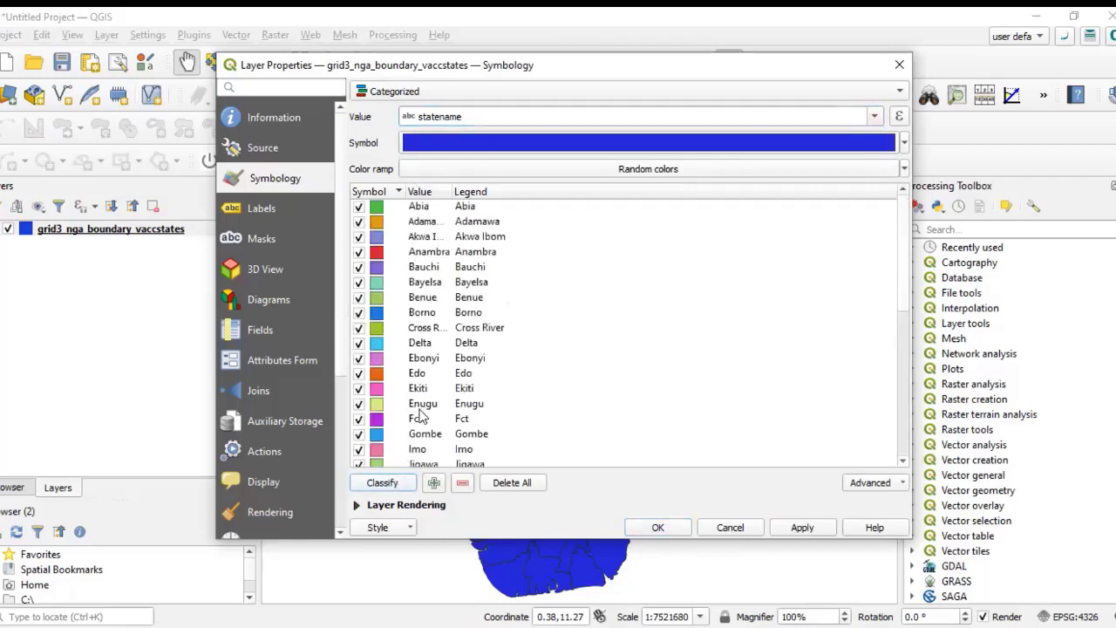
pyautogui.click(802, 528)
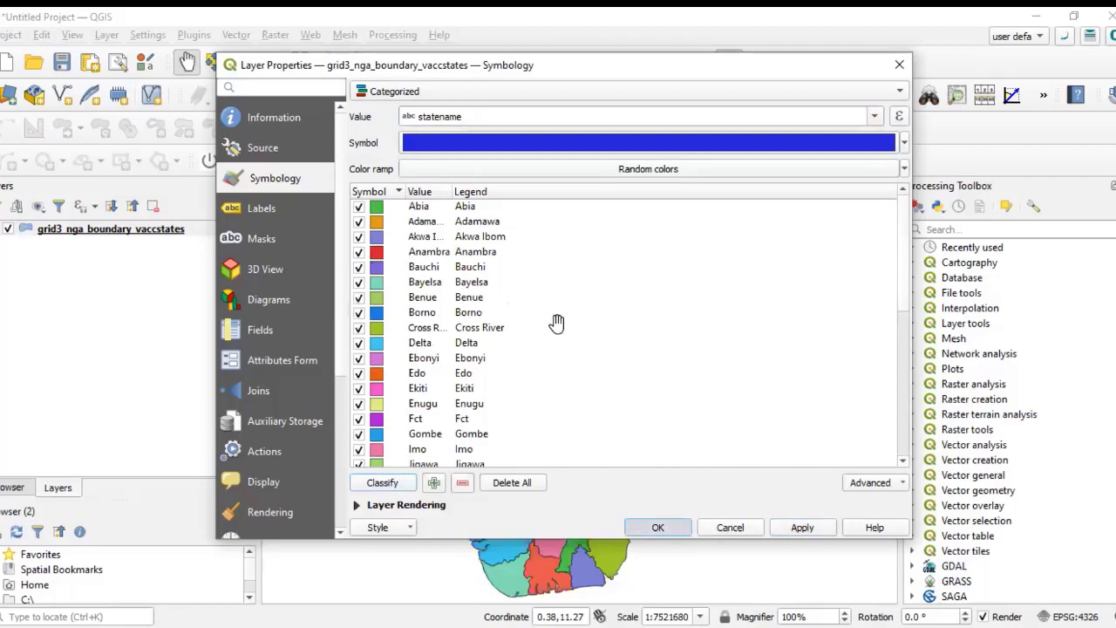
pyautogui.press('Return')
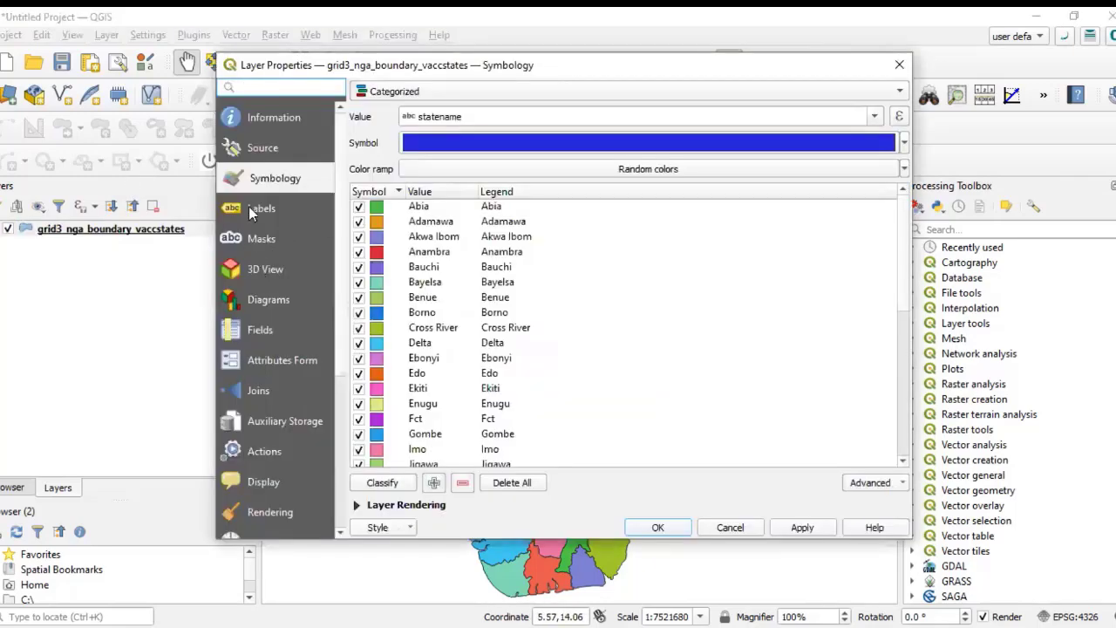
# Step: Enable Single Labels on the layer using the statename field, apply and confirm
pyautogui.click(253, 211)
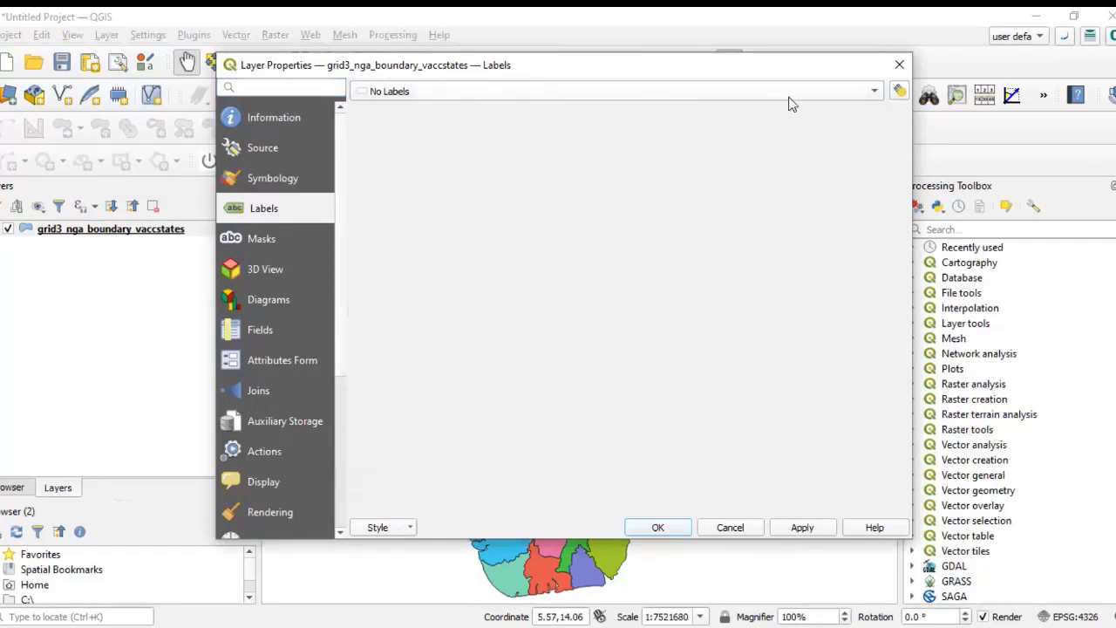
pyautogui.click(867, 99)
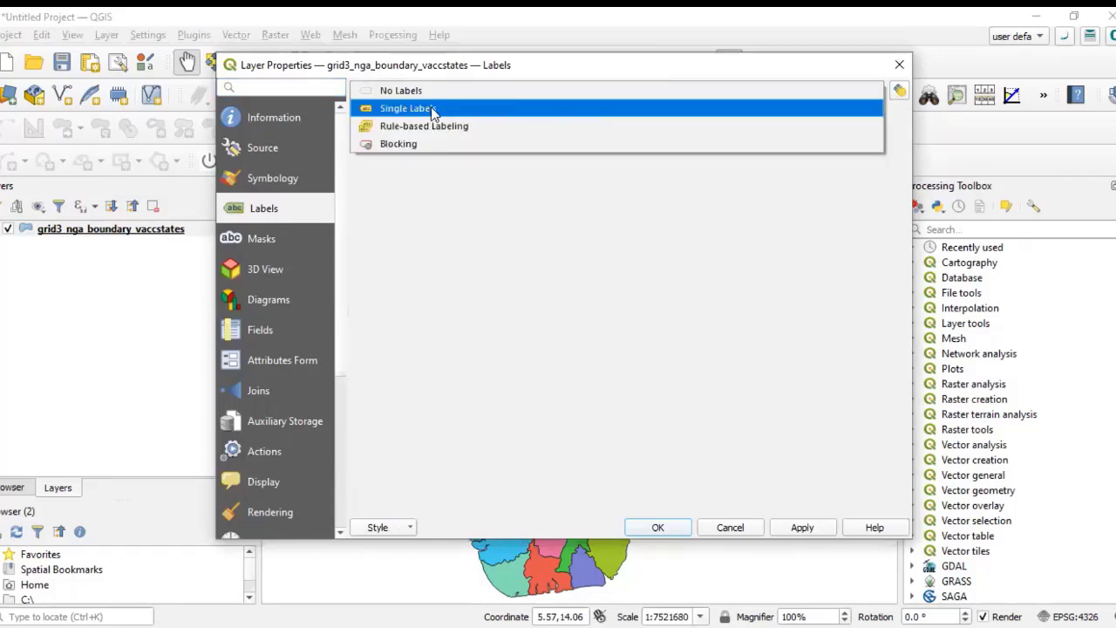
pyautogui.click(378, 245)
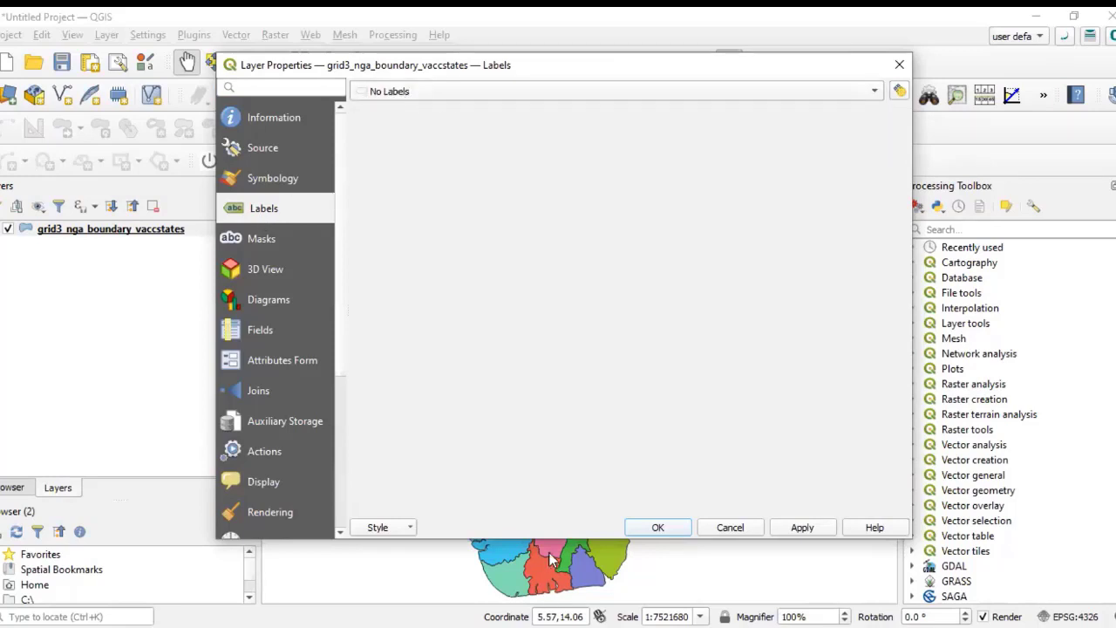
pyautogui.click(876, 94)
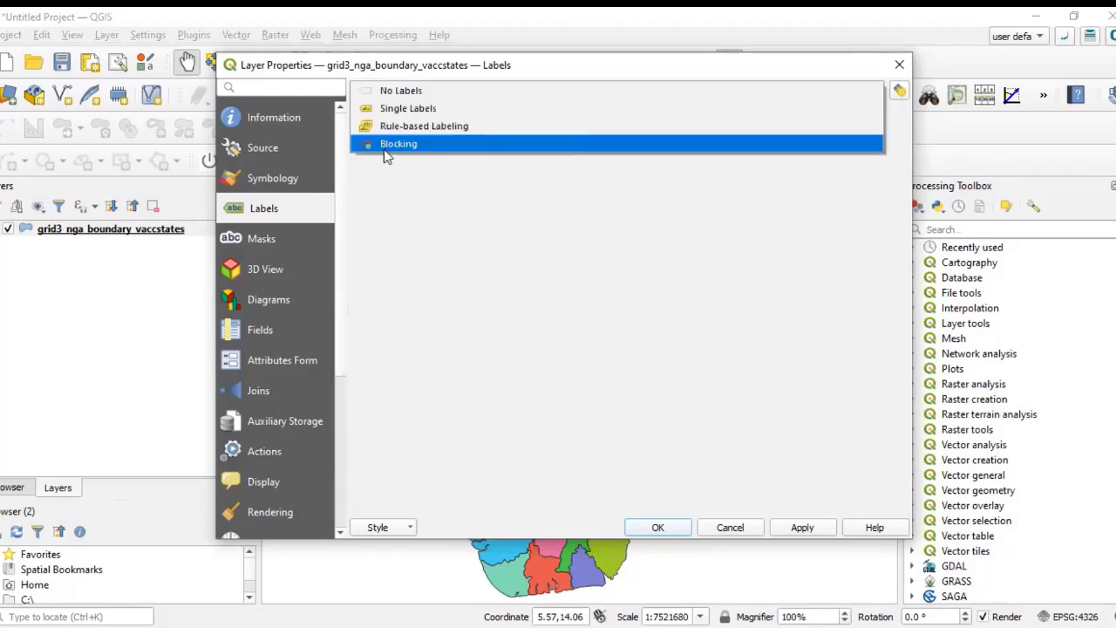
pyautogui.click(422, 116)
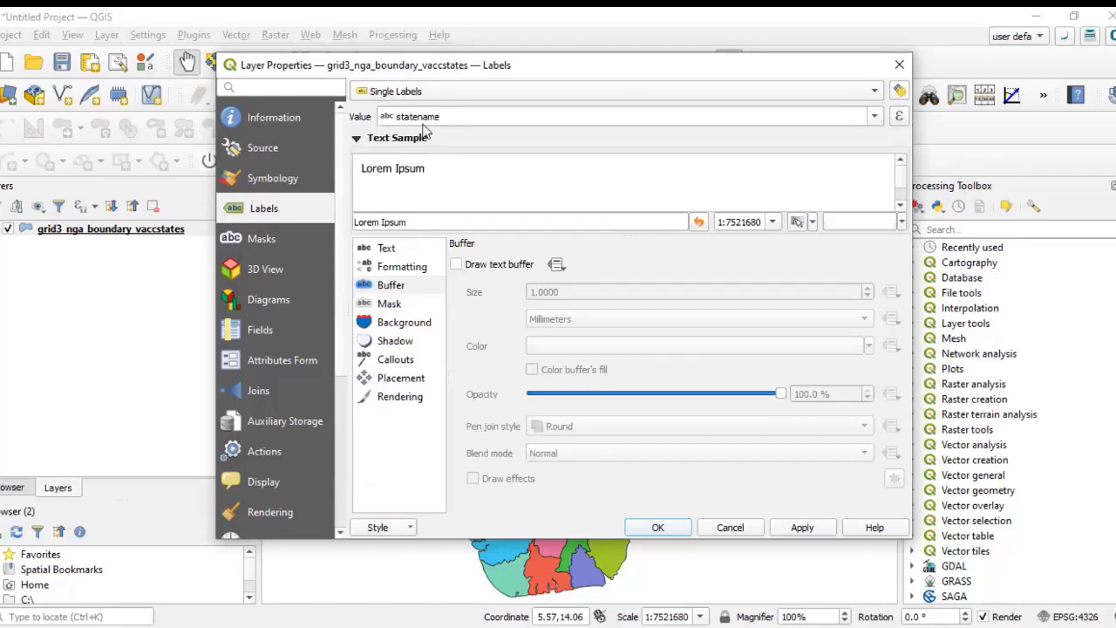
pyautogui.click(876, 118)
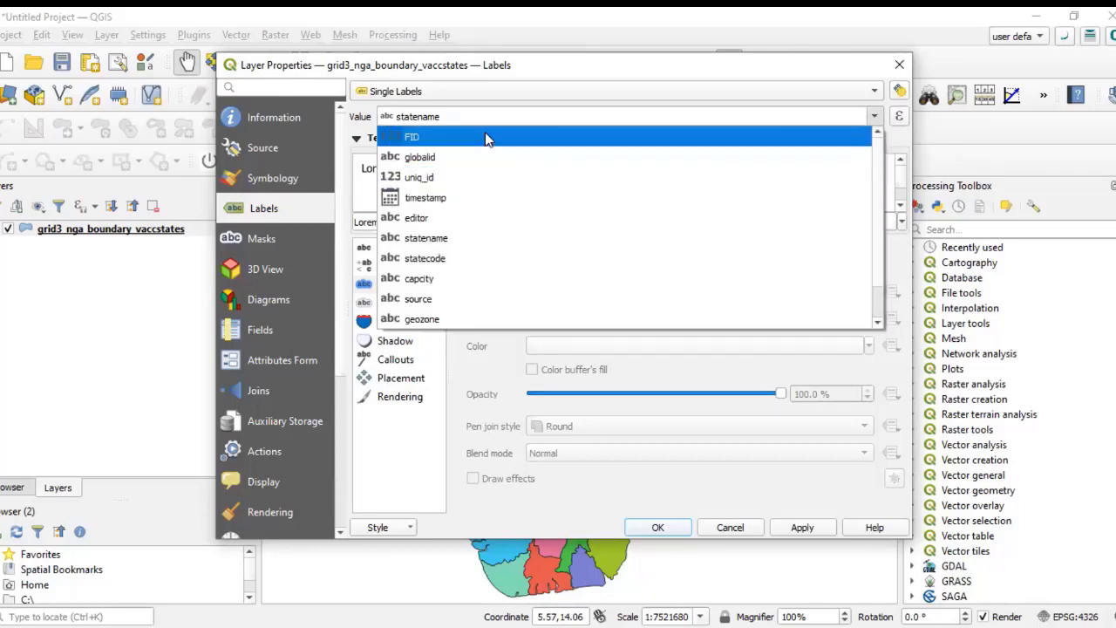
pyautogui.click(453, 247)
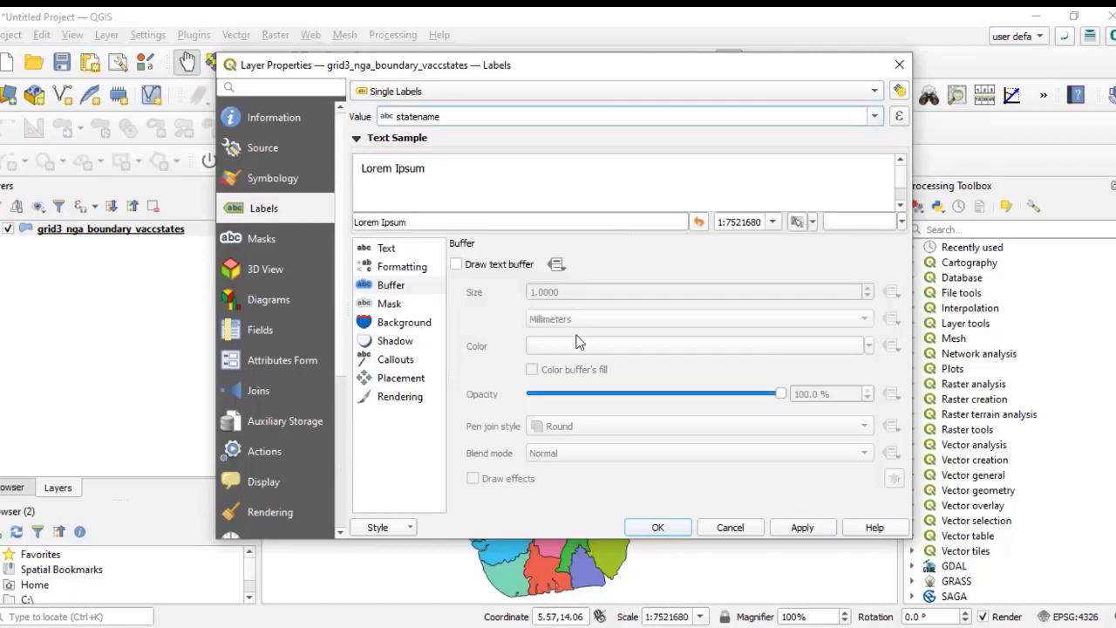
pyautogui.click(802, 527)
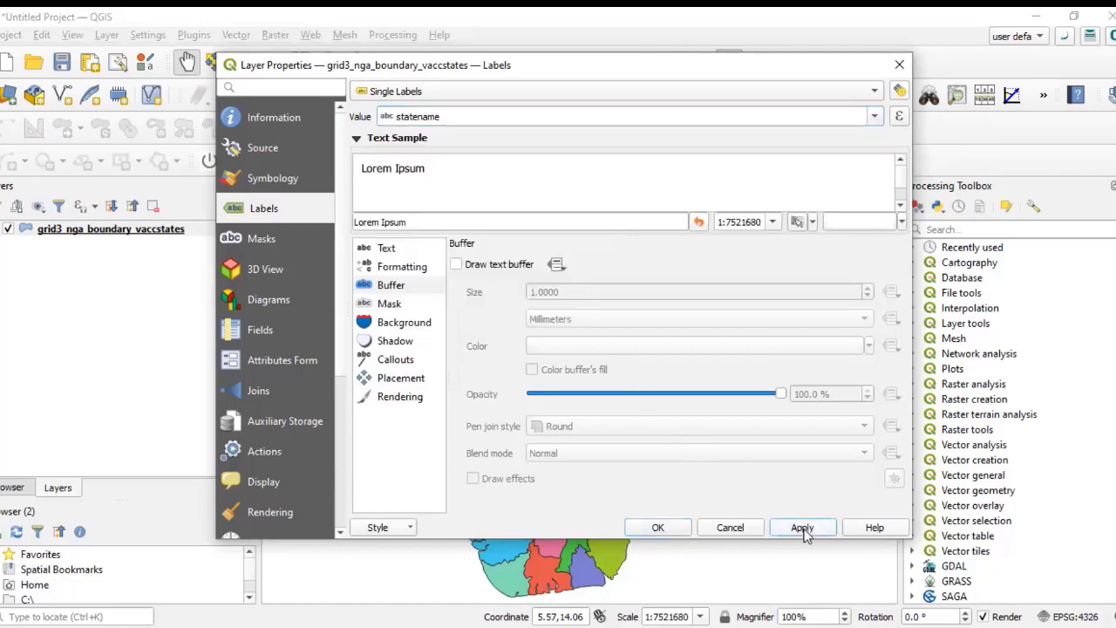
pyautogui.click(658, 528)
# Step: Zoom in and out across the map to inspect the state labels
pyautogui.scroll(1, 578, 366)
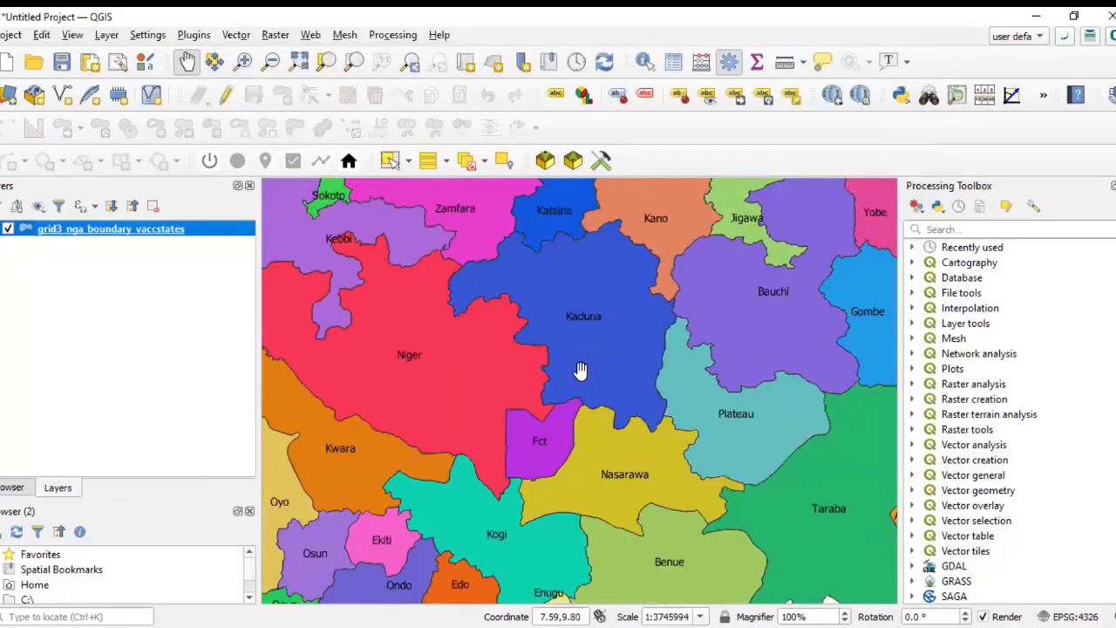
pyautogui.scroll(-1, 580, 371)
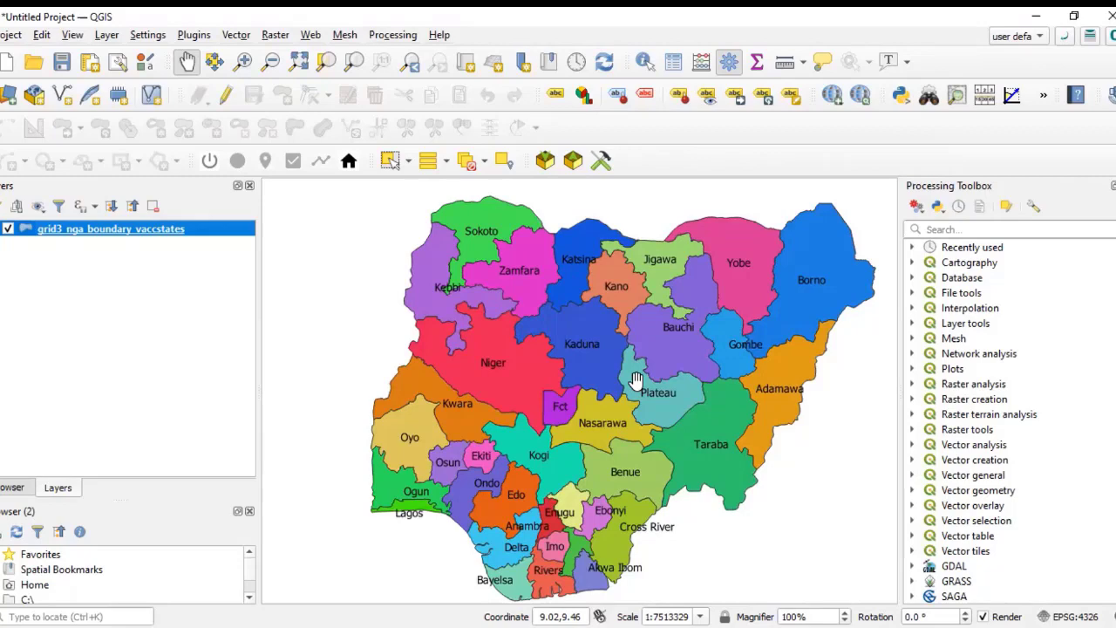
pyautogui.scroll(-1, 592, 397)
pyautogui.scroll(2, 586, 413)
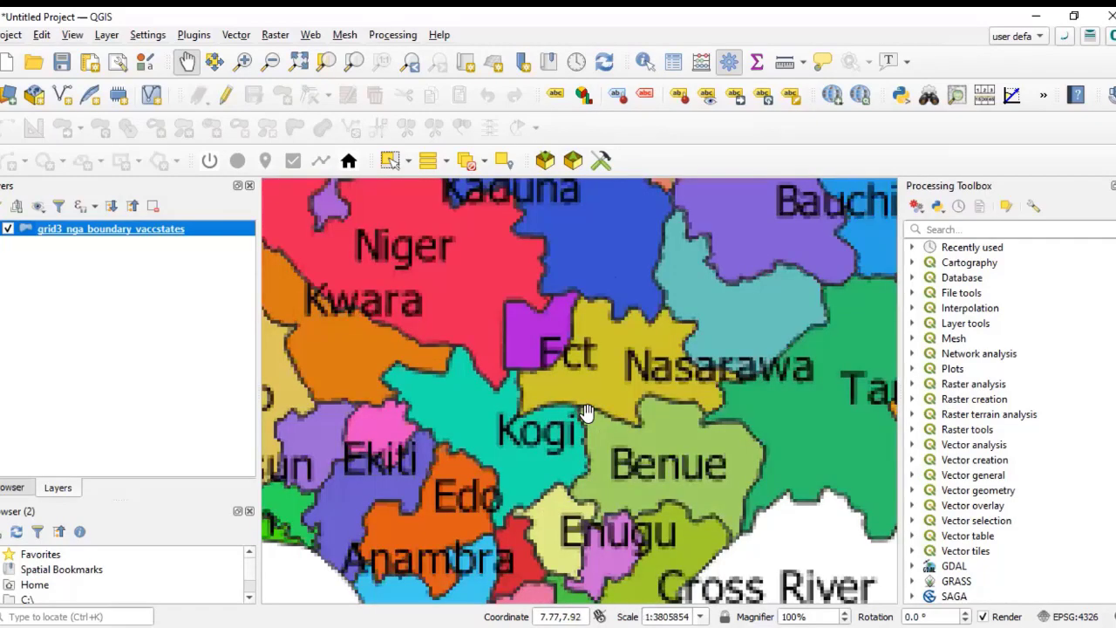
pyautogui.scroll(-2, 586, 412)
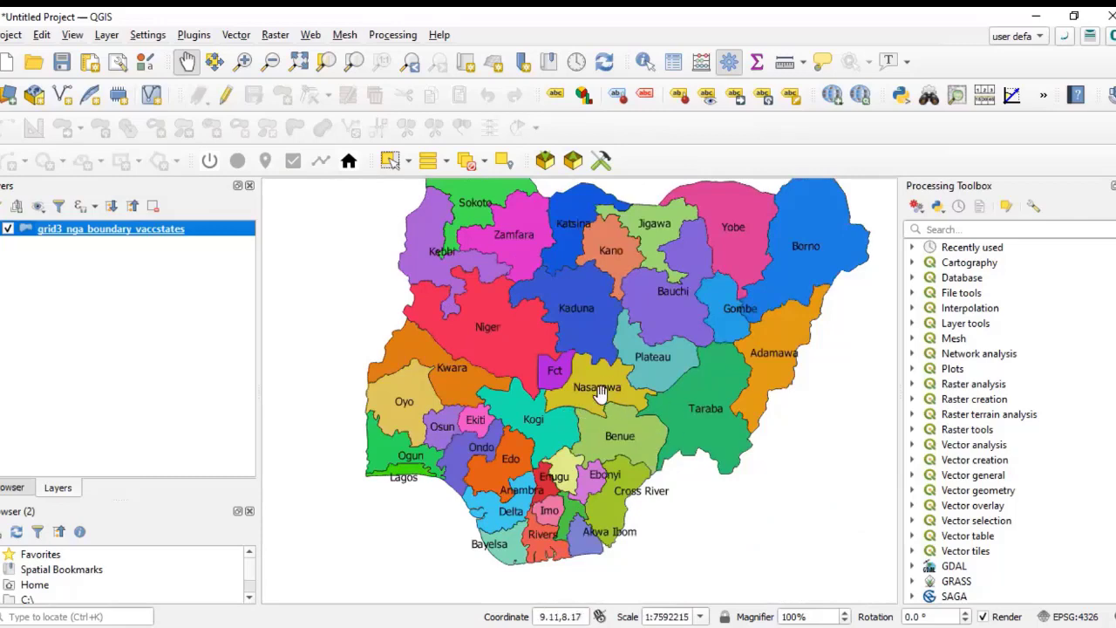
pyautogui.scroll(-1, 592, 408)
pyautogui.scroll(1, 591, 405)
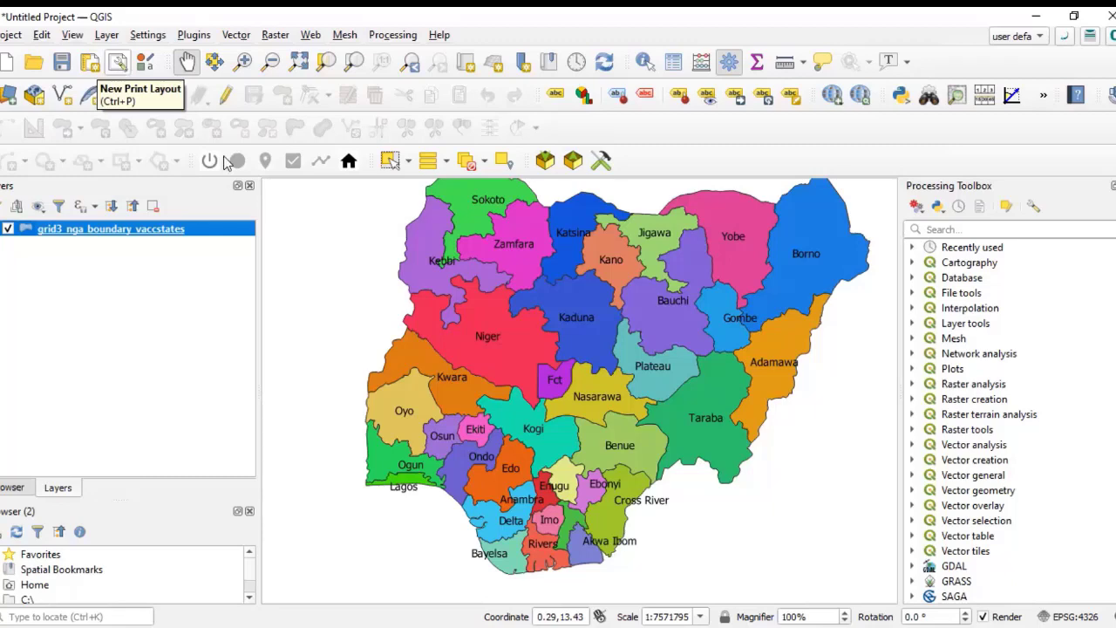
# Step: Create a new print layout from the Empty Layout template titled map1
pyautogui.click(120, 66)
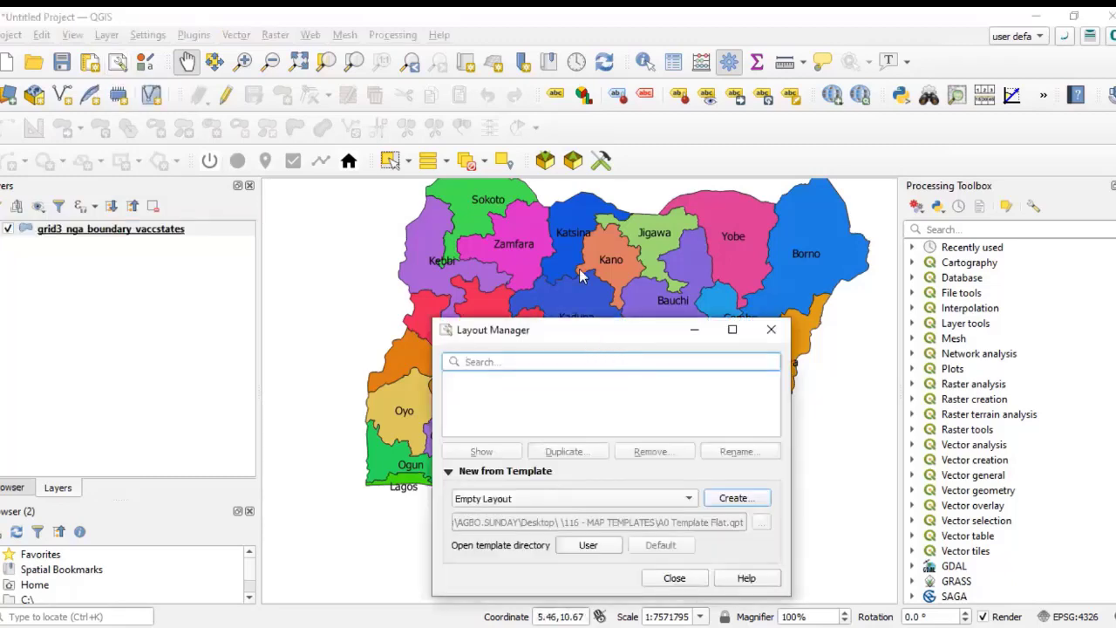
pyautogui.moveTo(523, 330); pyautogui.dragTo(511, 266)
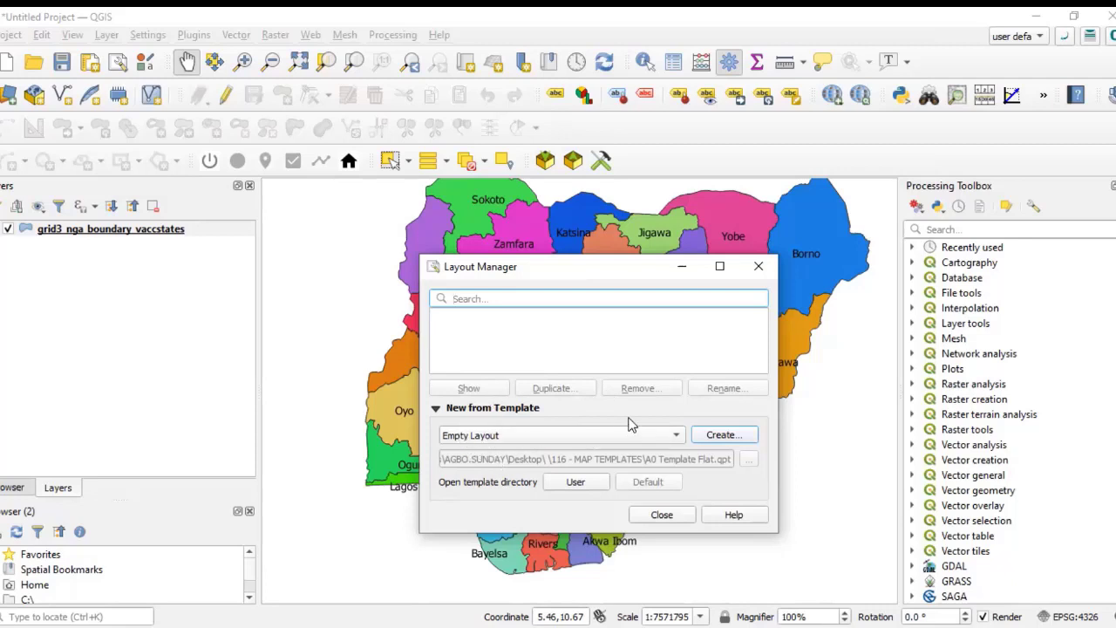
pyautogui.click(675, 437)
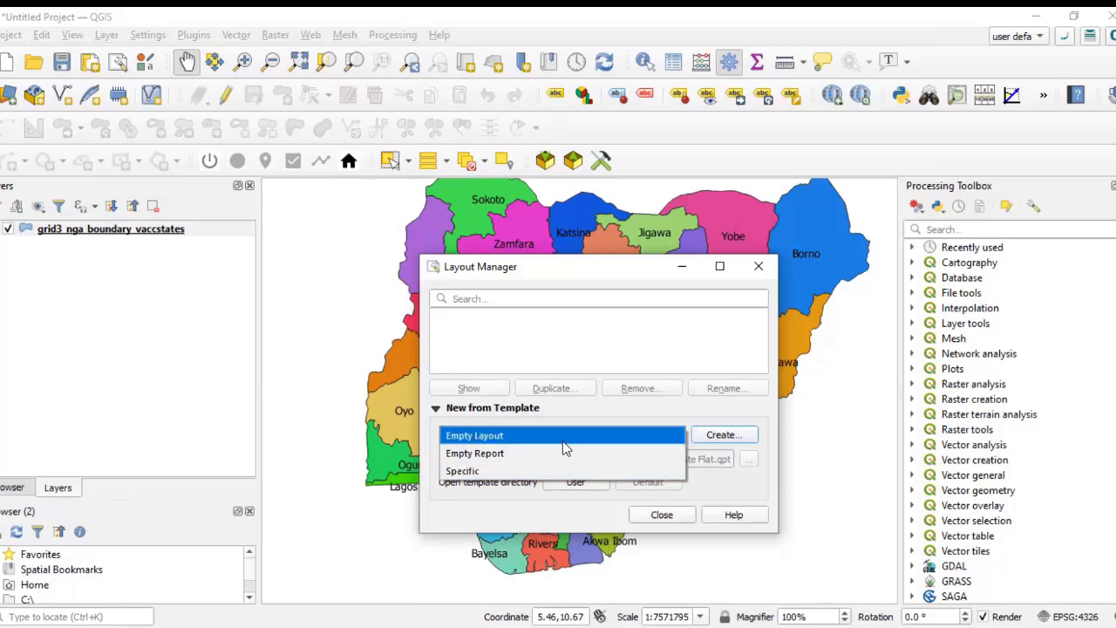
pyautogui.click(532, 435)
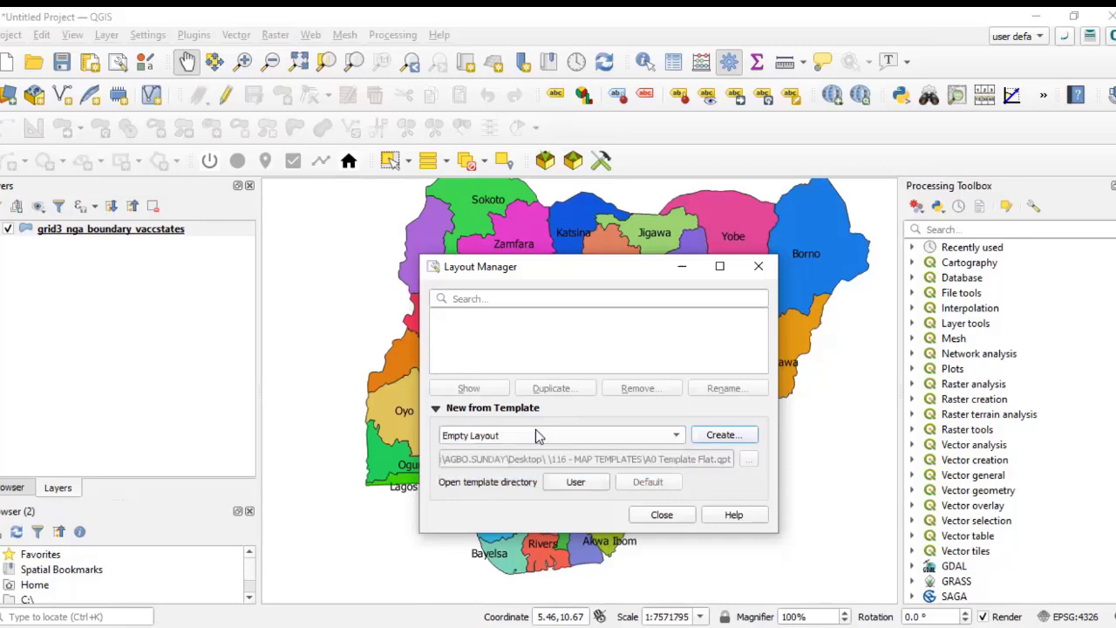
pyautogui.click(720, 434)
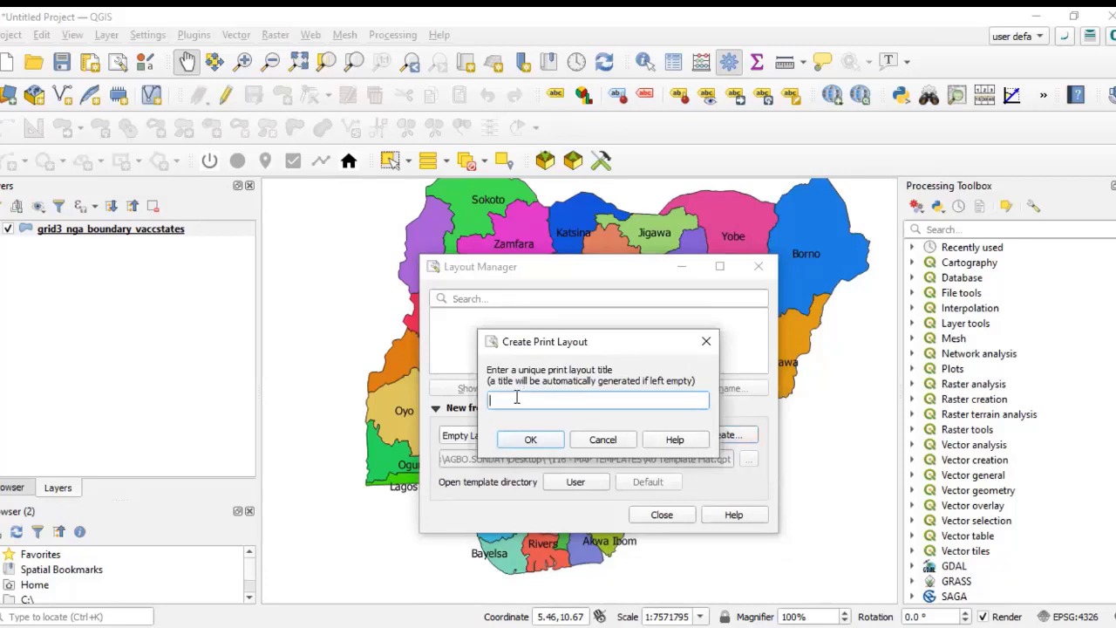
pyautogui.write('mp')
pyautogui.press('BackSpace')
pyautogui.write('ap 1')
pyautogui.click(526, 445)
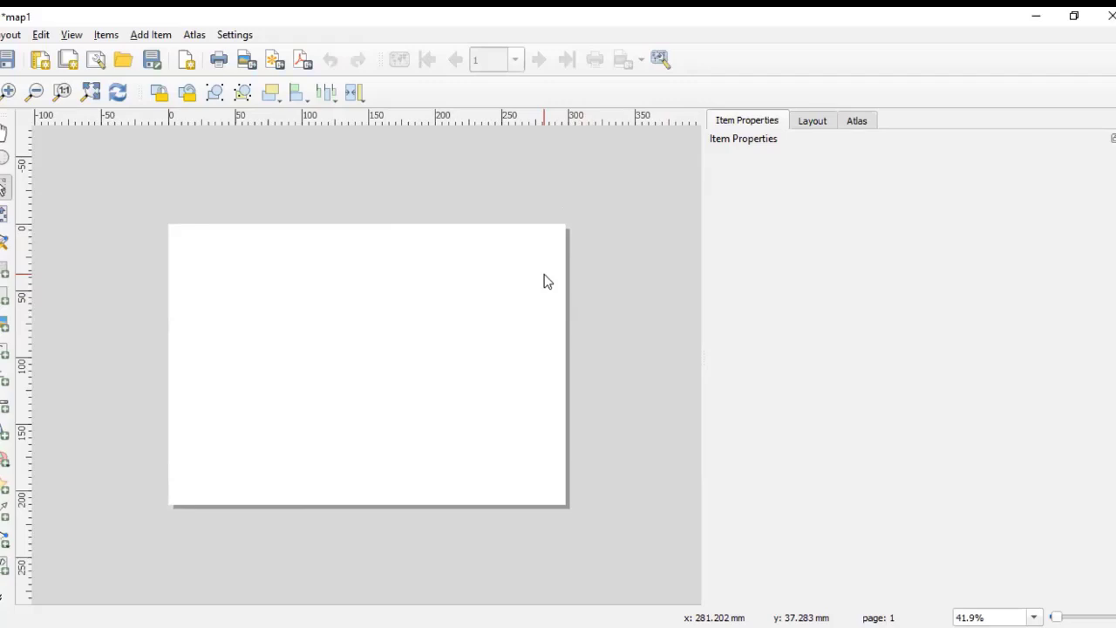
pyautogui.doubleClick(438, 23)
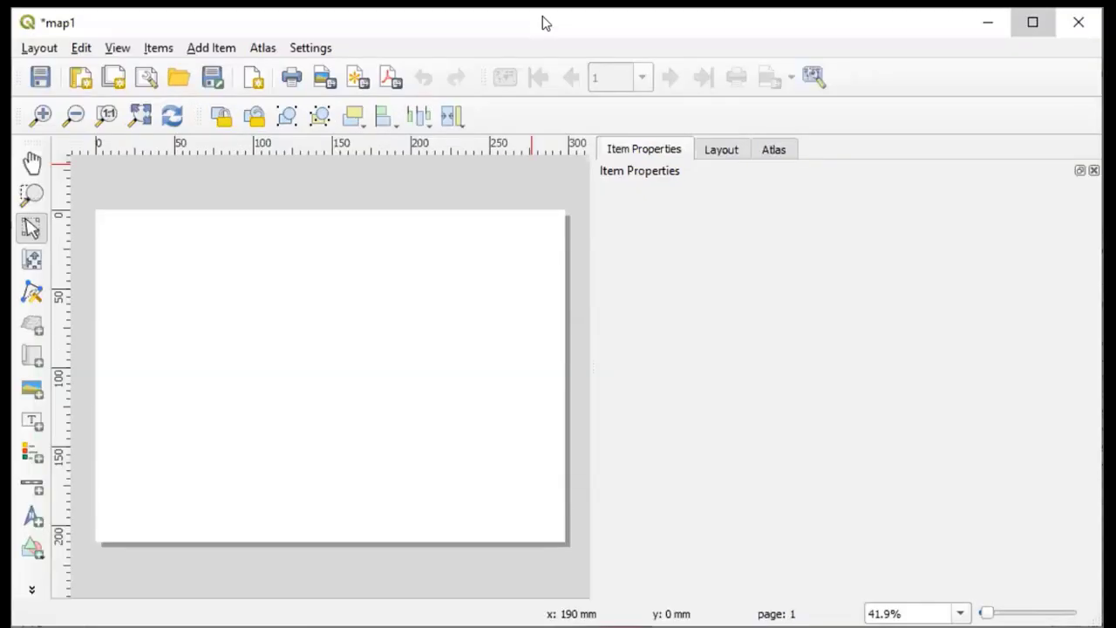
pyautogui.doubleClick(545, 22)
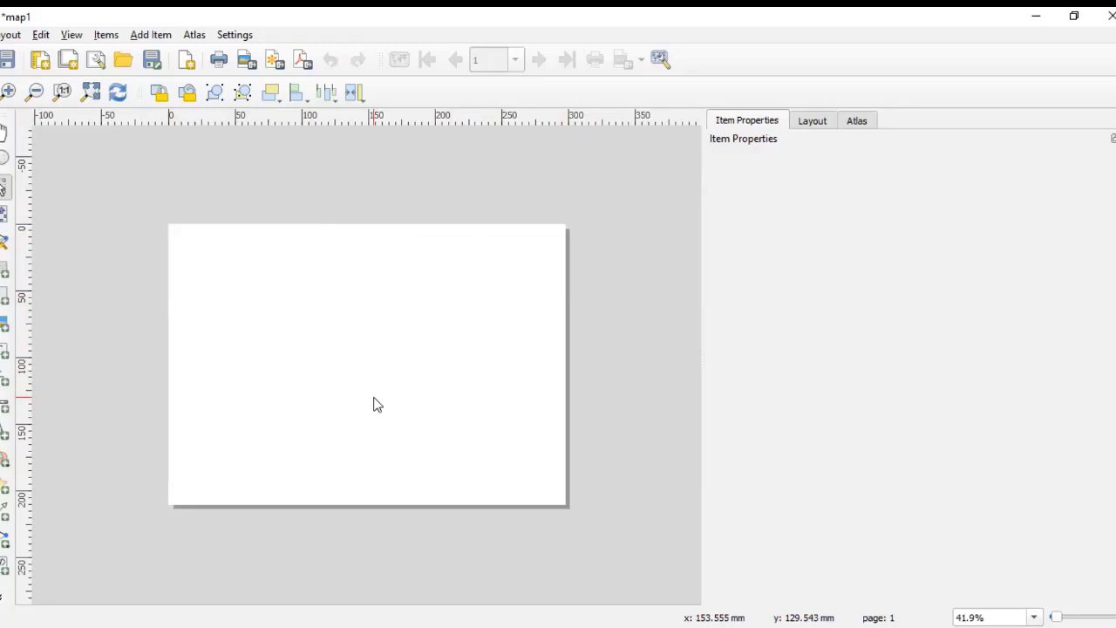
# Step: Open the layout's page properties and set the page size to A3
pyautogui.rightClick(373, 321)
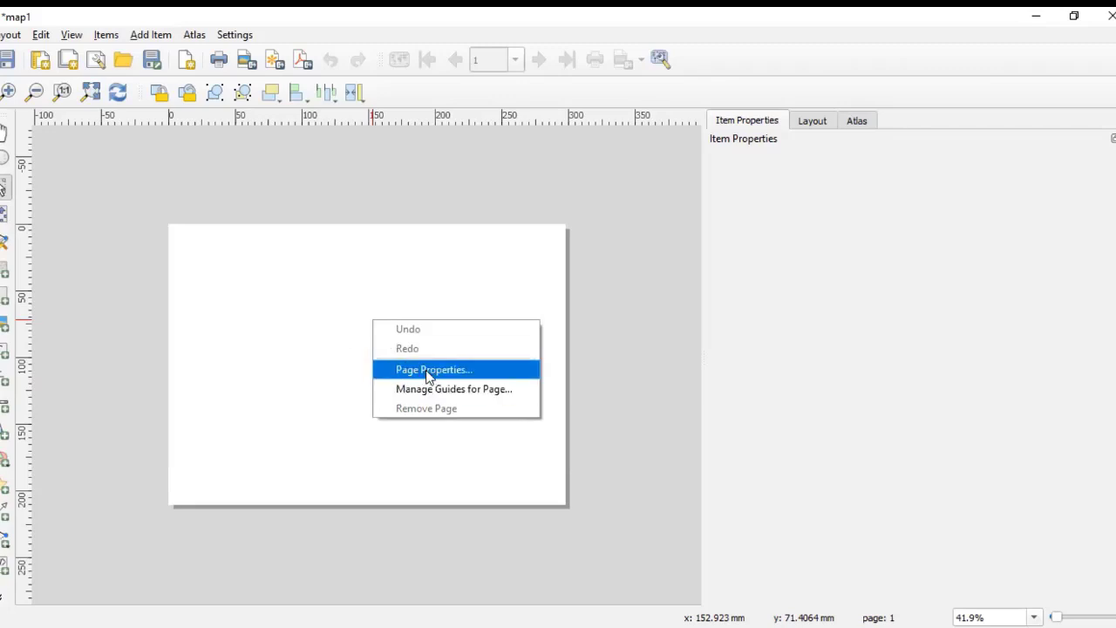
pyautogui.click(356, 330)
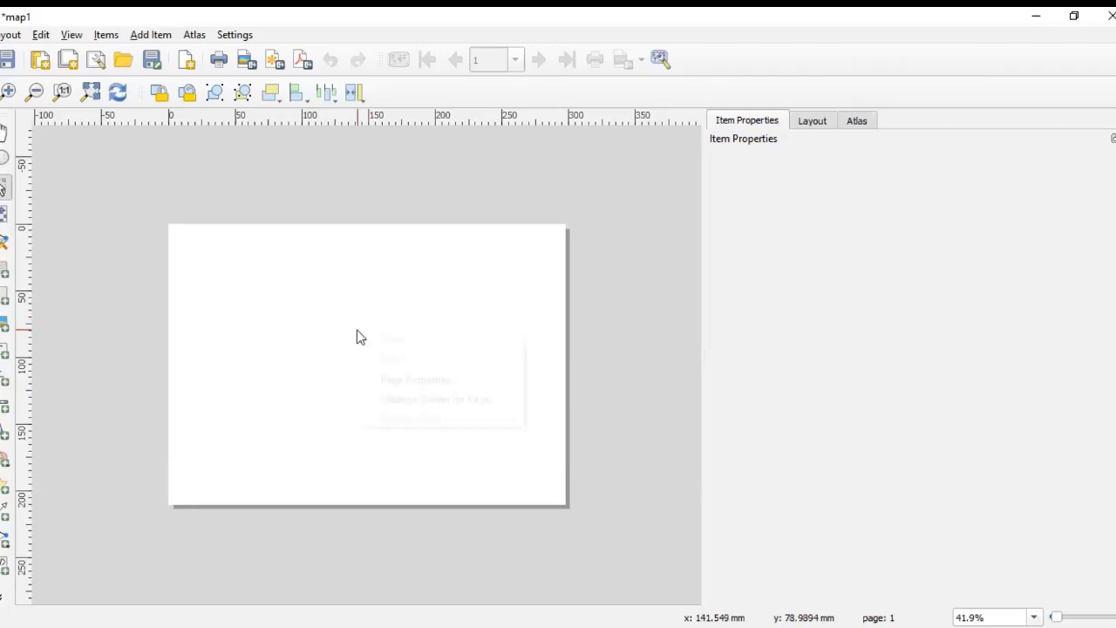
pyautogui.click(293, 319)
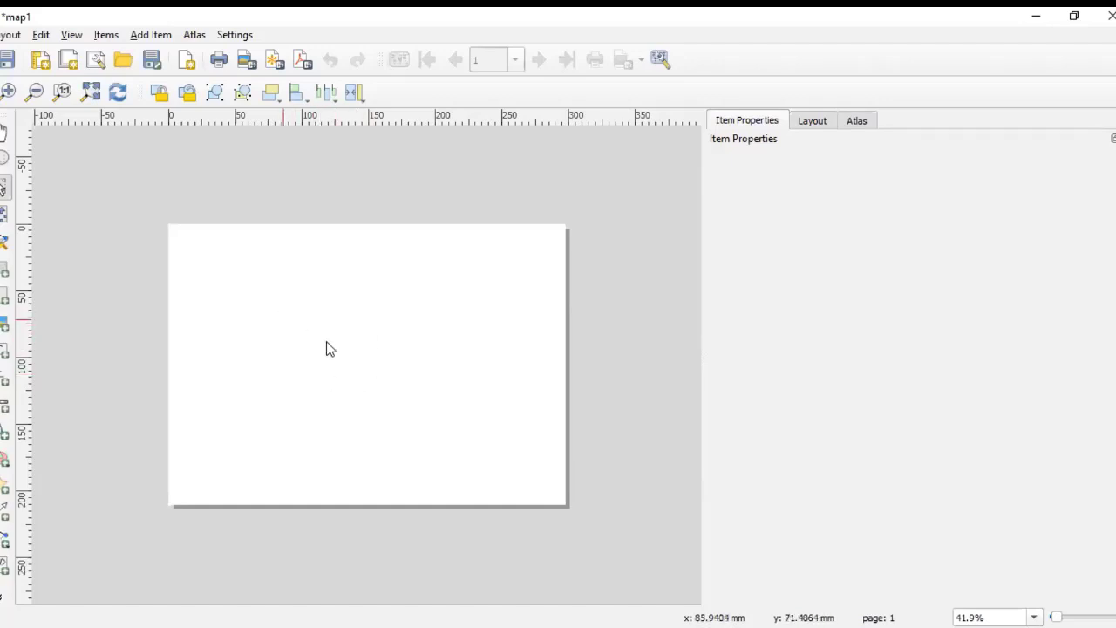
pyautogui.rightClick(338, 340)
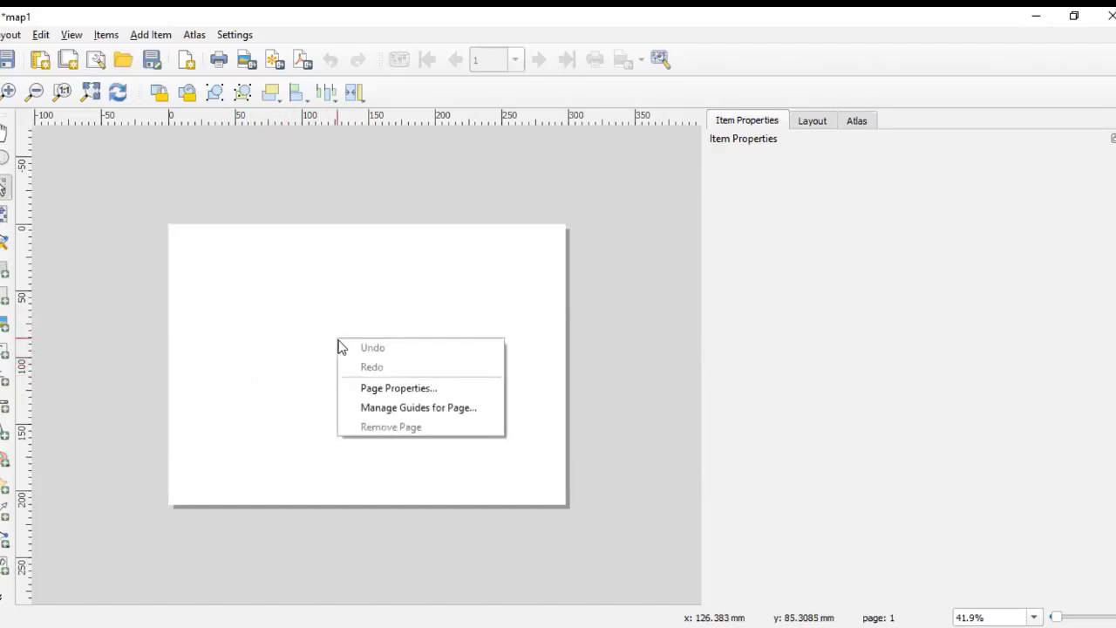
pyautogui.click(388, 389)
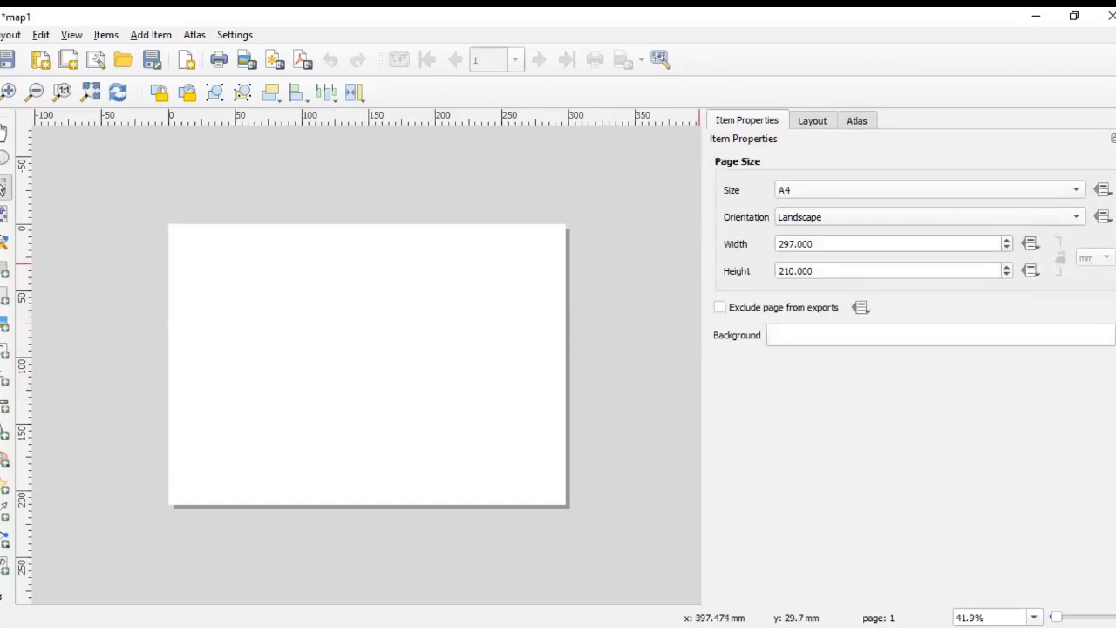
pyautogui.click(1074, 191)
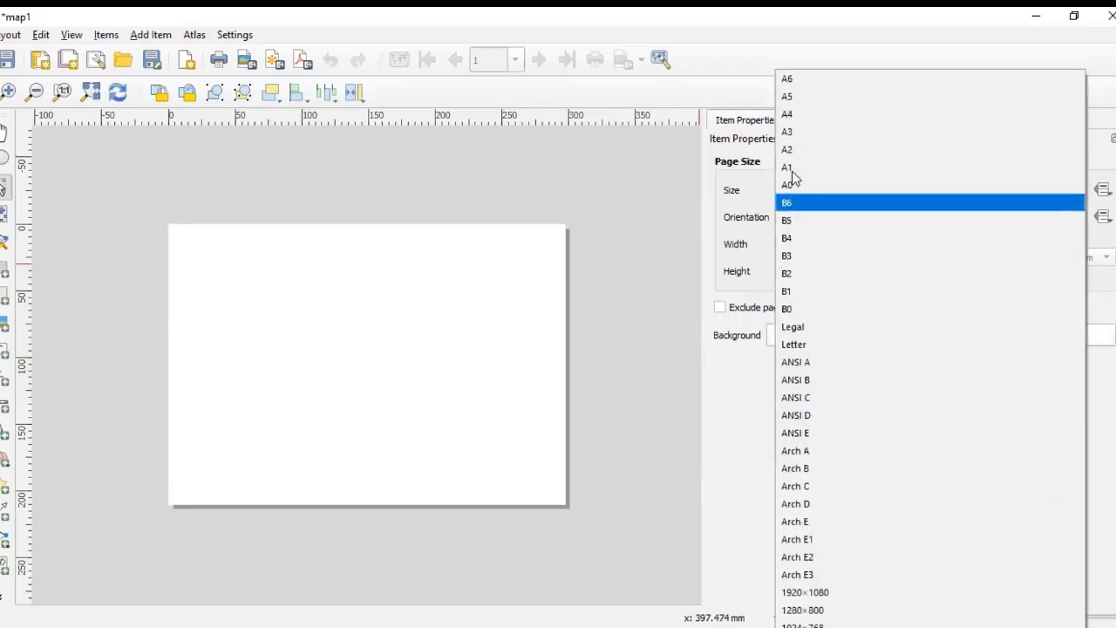
pyautogui.click(789, 132)
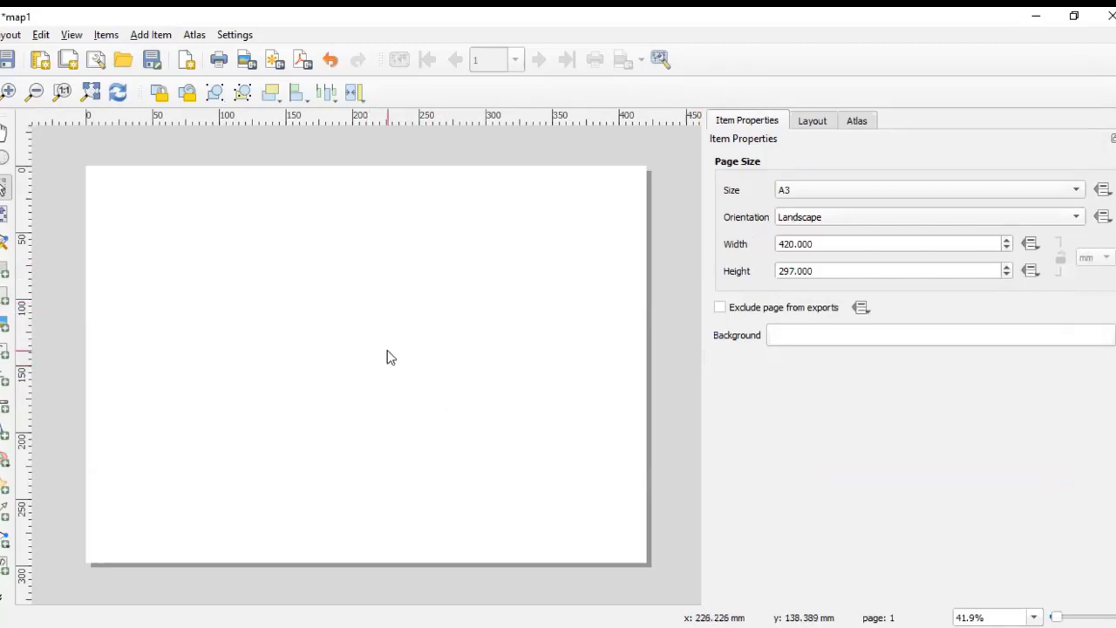
# Step: Keep the page orientation Landscape and add a map item spanning nearly the whole A3 page
pyautogui.click(1077, 217)
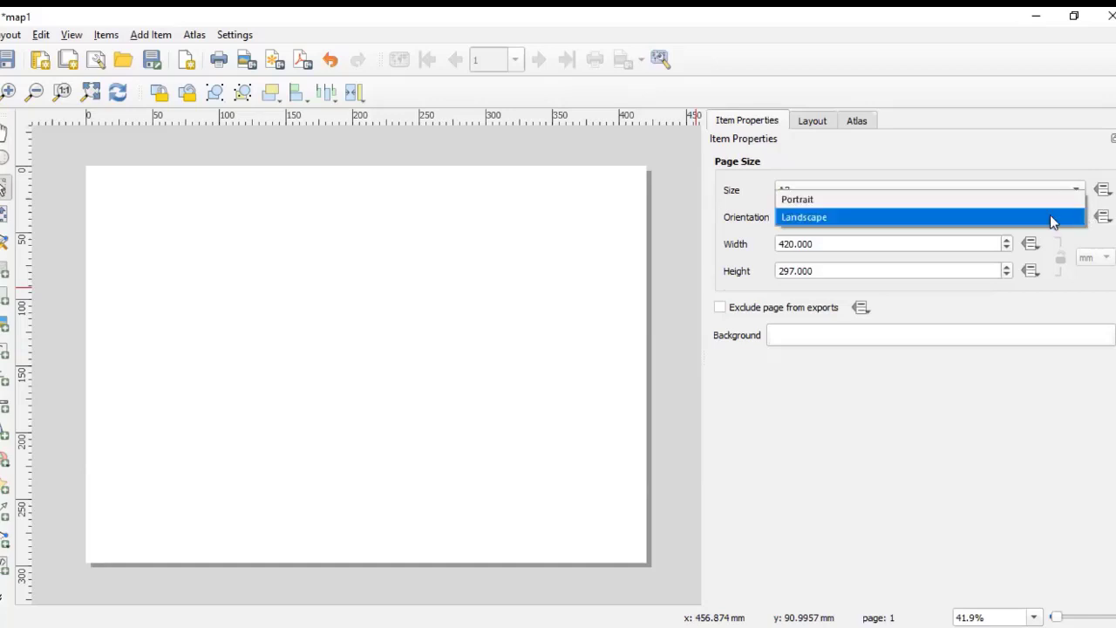
pyautogui.click(737, 225)
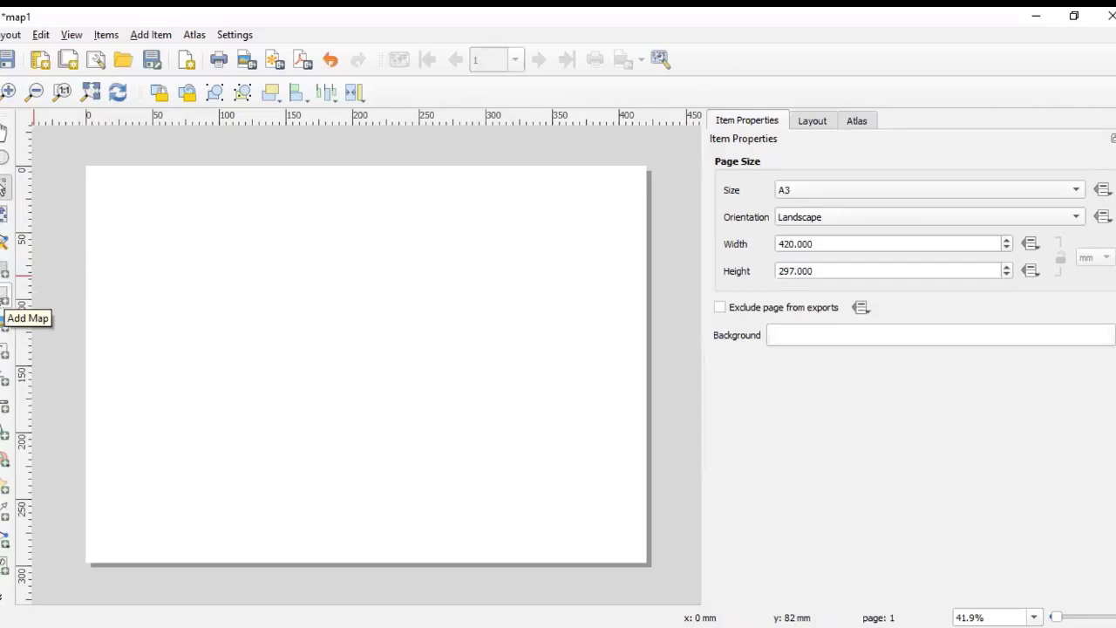
pyautogui.click(3, 297)
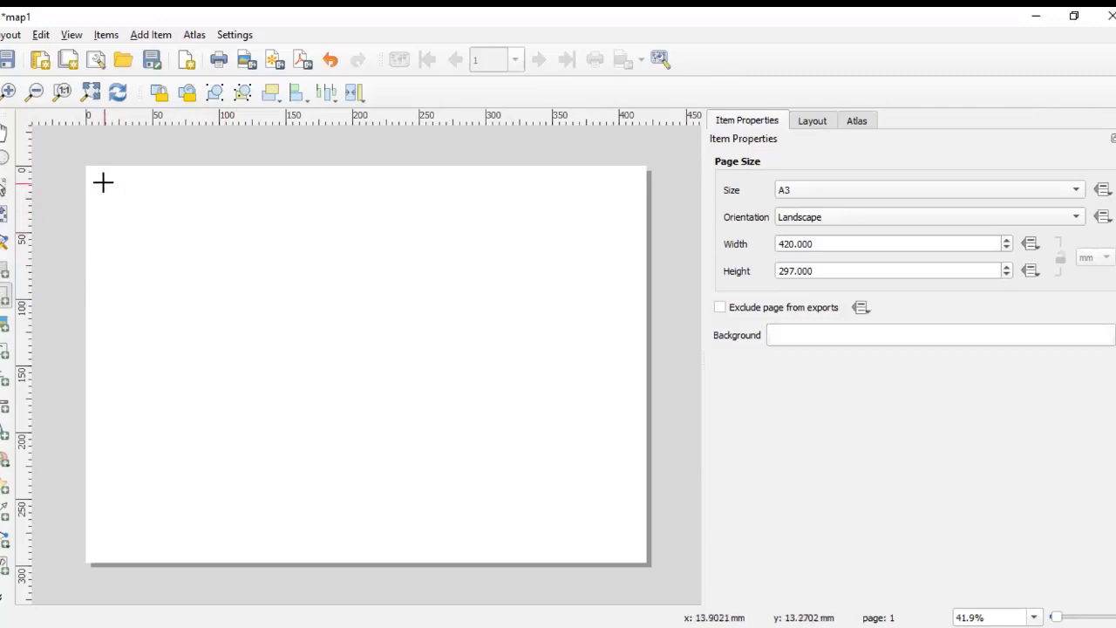
pyautogui.moveTo(104, 181); pyautogui.dragTo(628, 551)
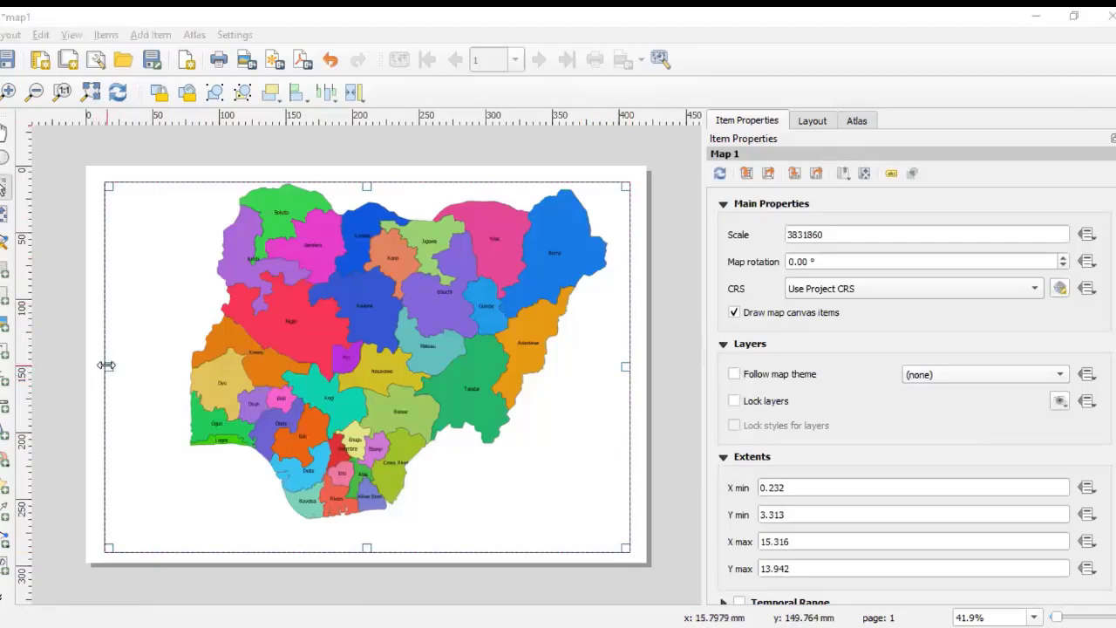
# Step: Adjust the map frame's left, top, bottom and right edges so it fills the page margins evenly
pyautogui.moveTo(105, 365); pyautogui.dragTo(97, 365)
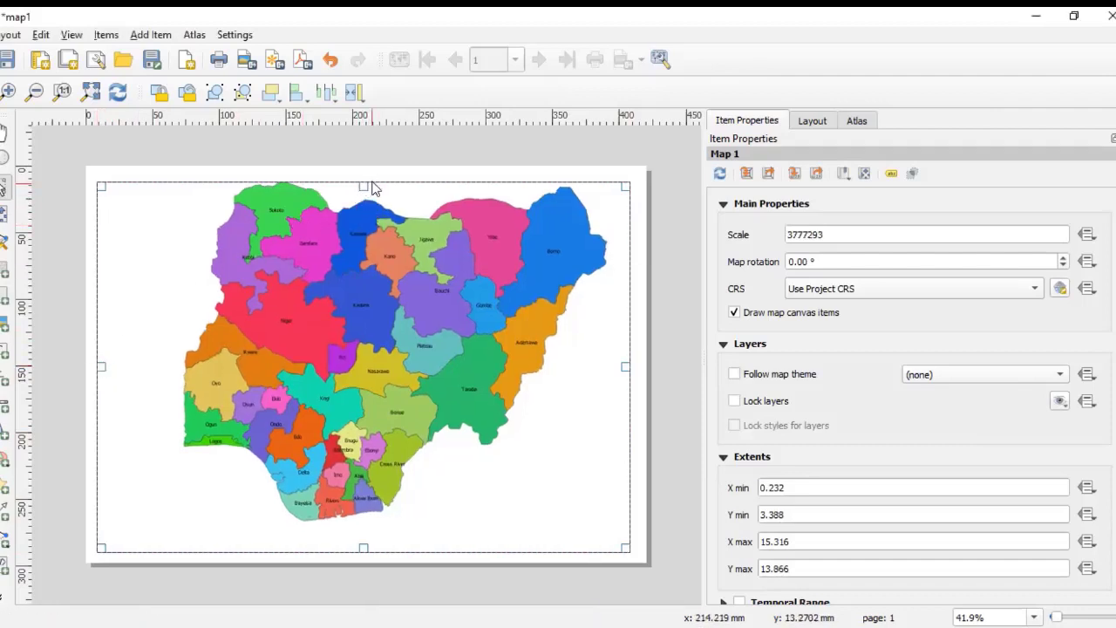
pyautogui.moveTo(363, 185); pyautogui.dragTo(364, 182)
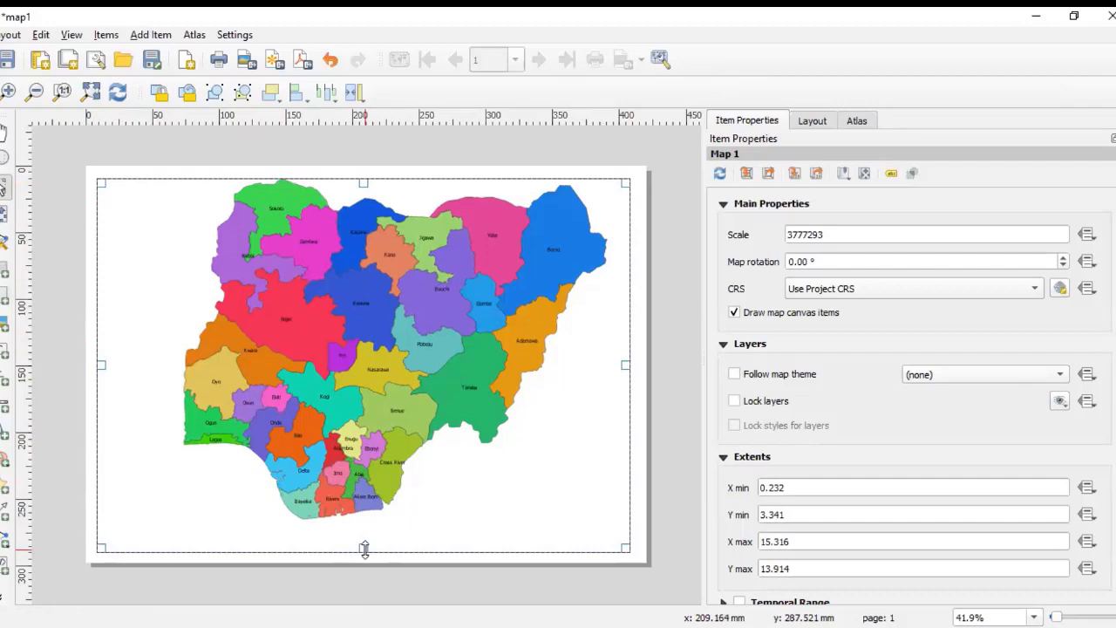
pyautogui.moveTo(364, 548); pyautogui.dragTo(364, 553)
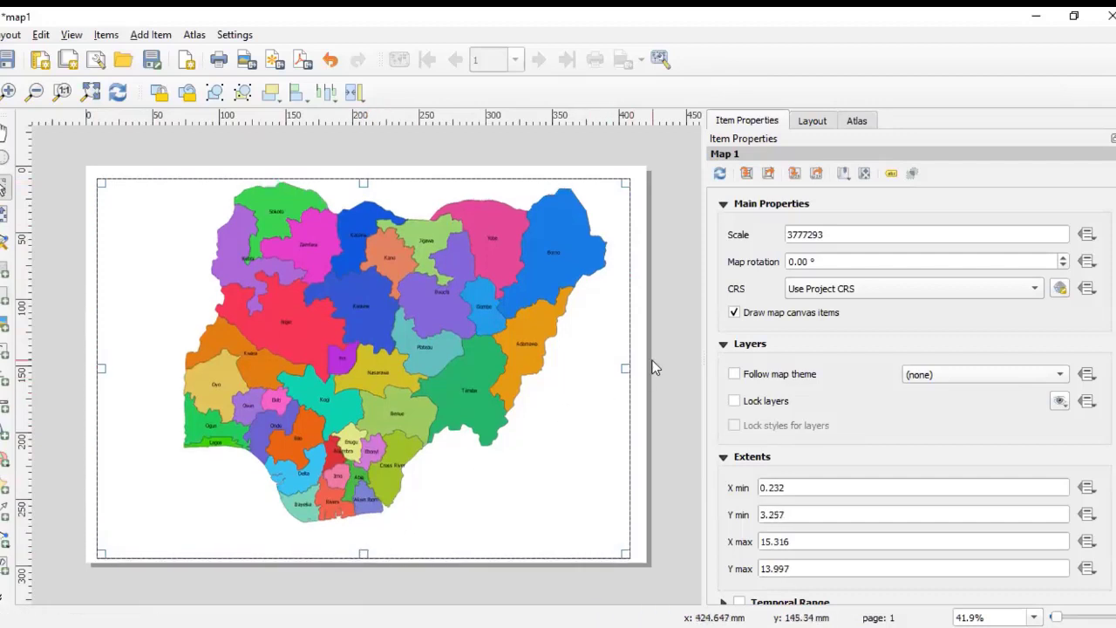
pyautogui.moveTo(625, 368); pyautogui.dragTo(638, 367)
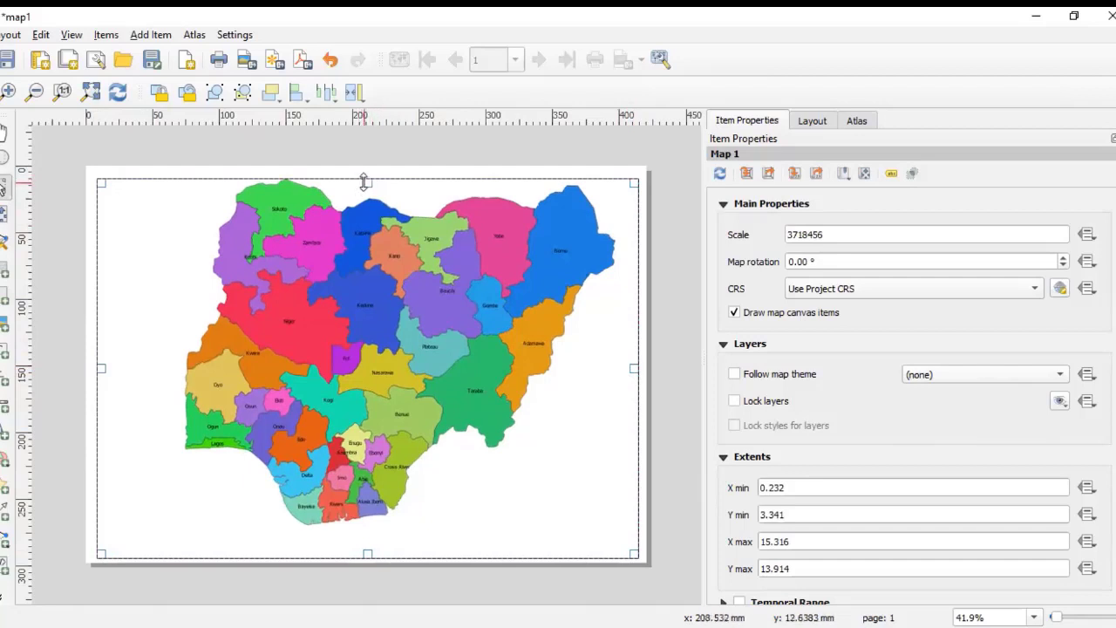
pyautogui.moveTo(365, 182); pyautogui.dragTo(364, 175)
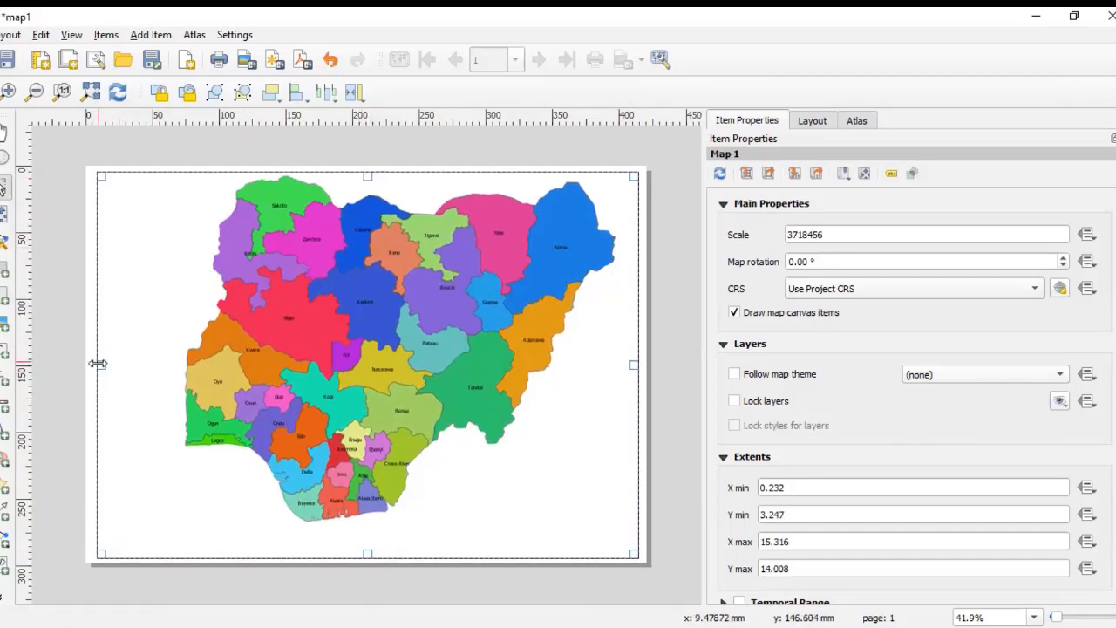
pyautogui.moveTo(98, 363); pyautogui.dragTo(92, 366)
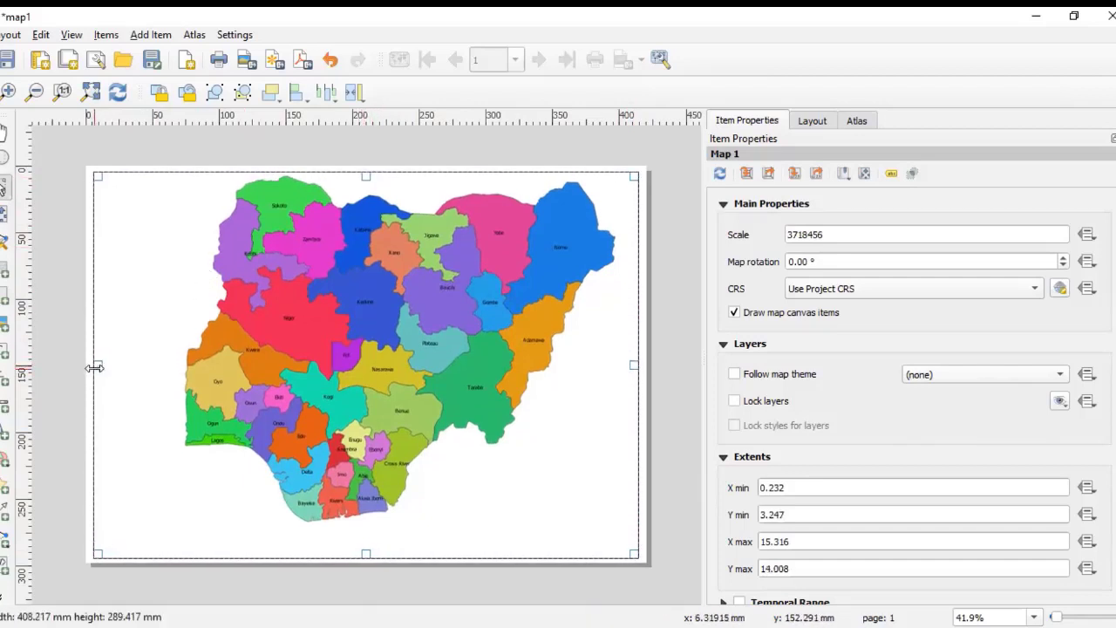
pyautogui.click(690, 321)
pyautogui.click(468, 348)
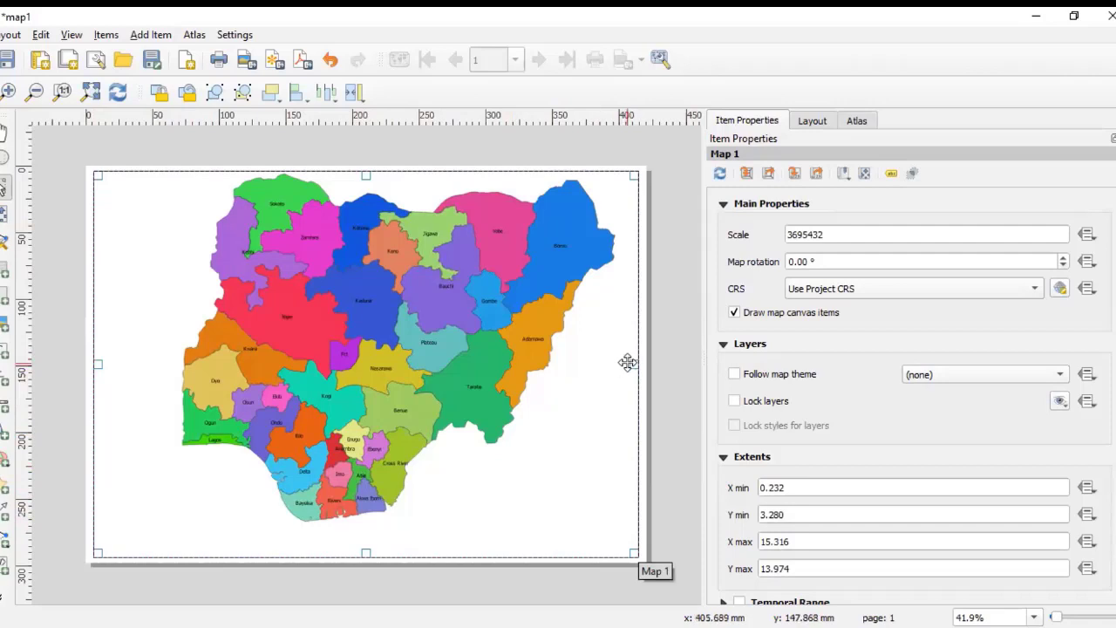
# Step: Resize the map frame to about 300 mm wide, leaving empty space on the right side of the page
pyautogui.moveTo(632, 364); pyautogui.dragTo(462, 391)
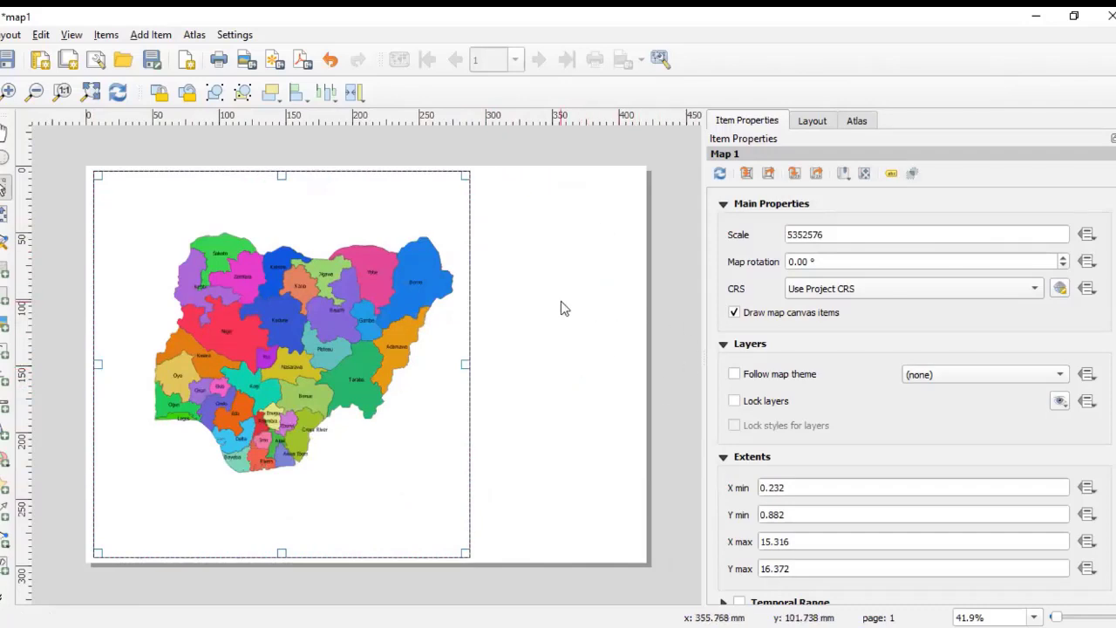
pyautogui.moveTo(463, 367); pyautogui.dragTo(494, 370)
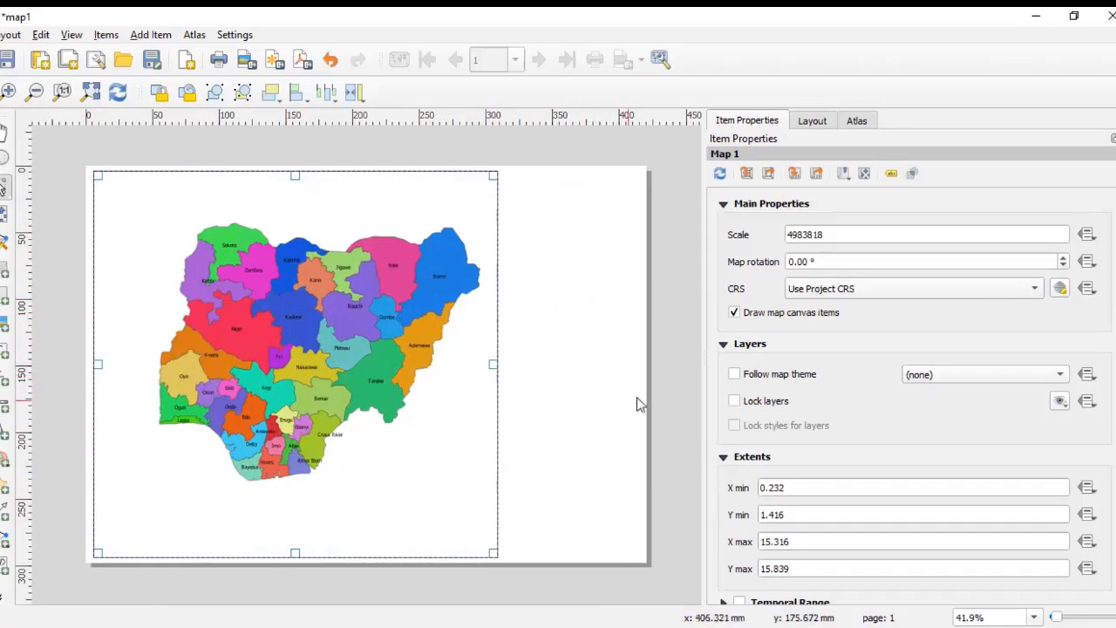
pyautogui.click(676, 369)
pyautogui.click(371, 327)
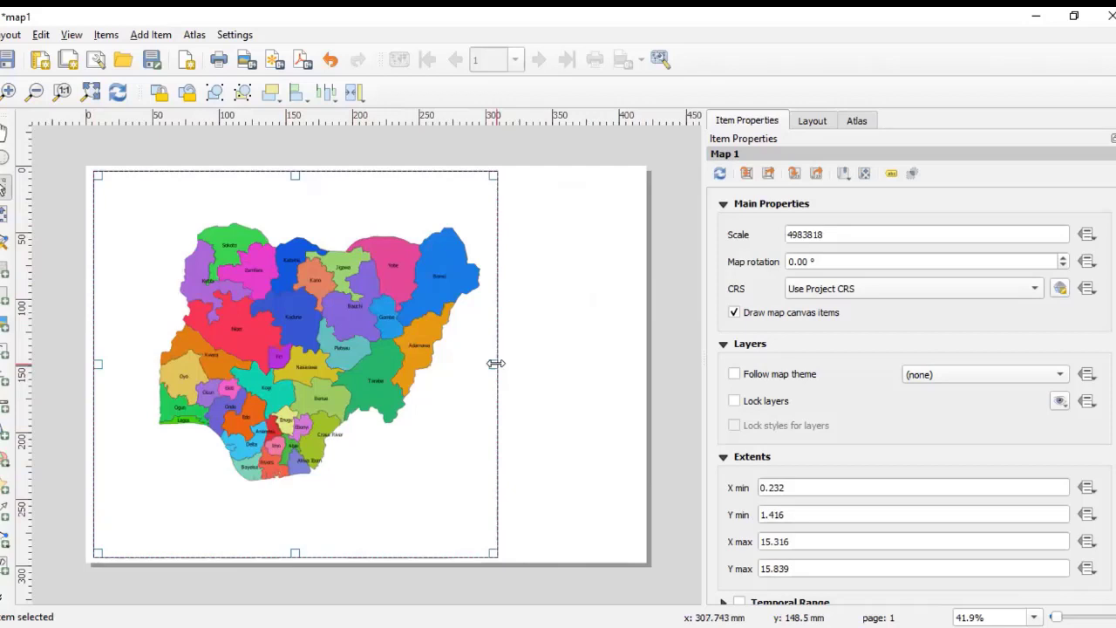
pyautogui.moveTo(495, 363)
pyautogui.mouseDown()
pyautogui.moveTo(542, 359)
pyautogui.moveTo(632, 384)
pyautogui.moveTo(590, 363)
pyautogui.moveTo(499, 363)
pyautogui.mouseUp()
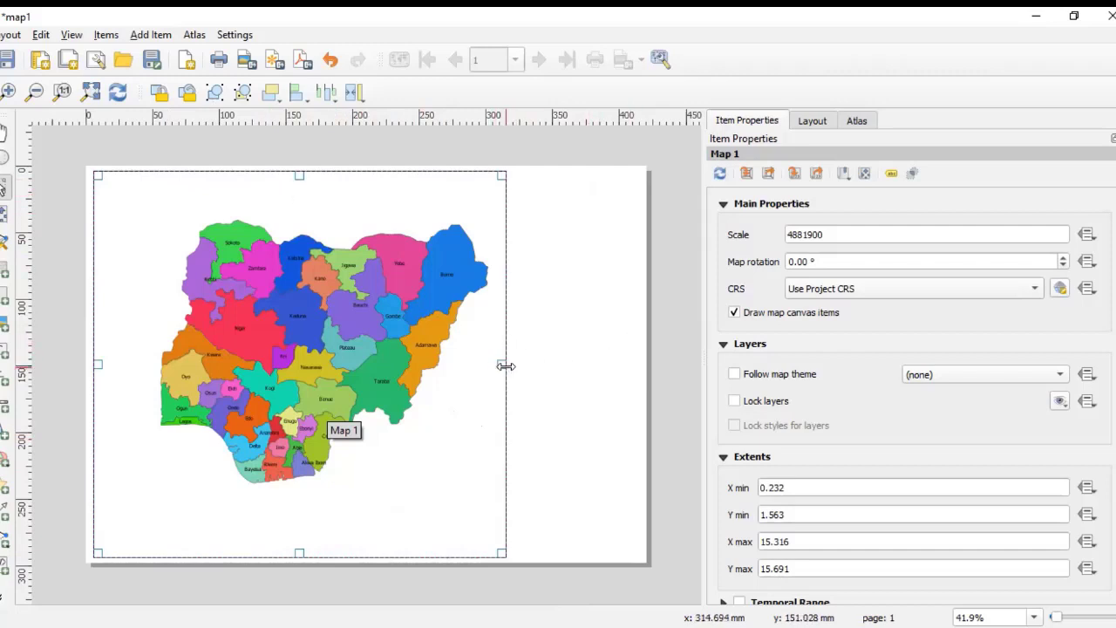
pyautogui.moveTo(506, 366); pyautogui.dragTo(633, 375)
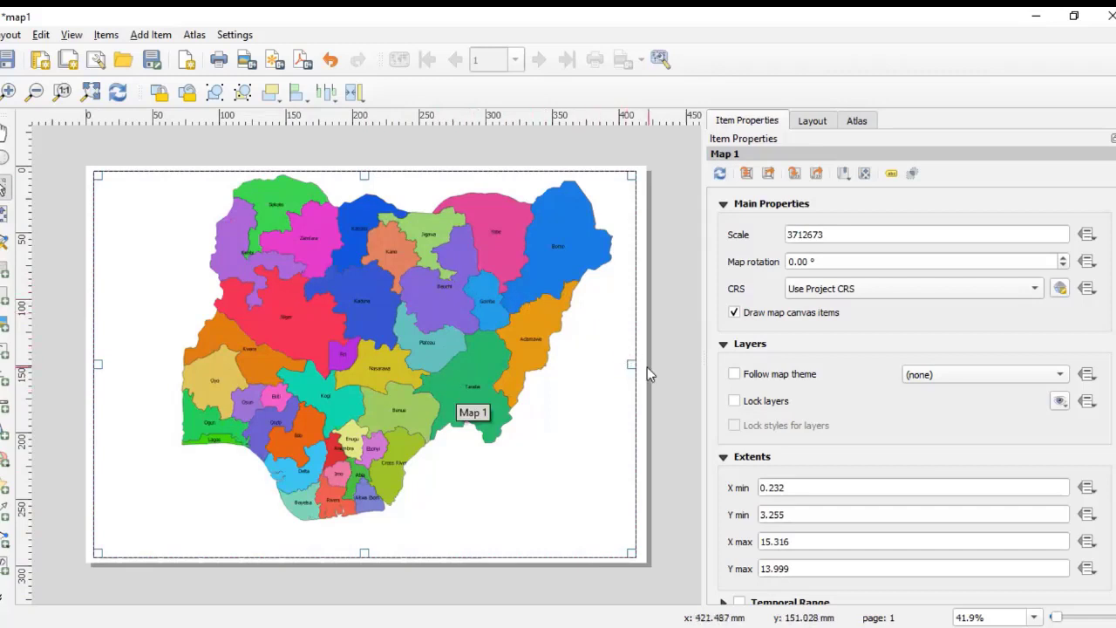
pyautogui.moveTo(631, 366); pyautogui.dragTo(514, 397)
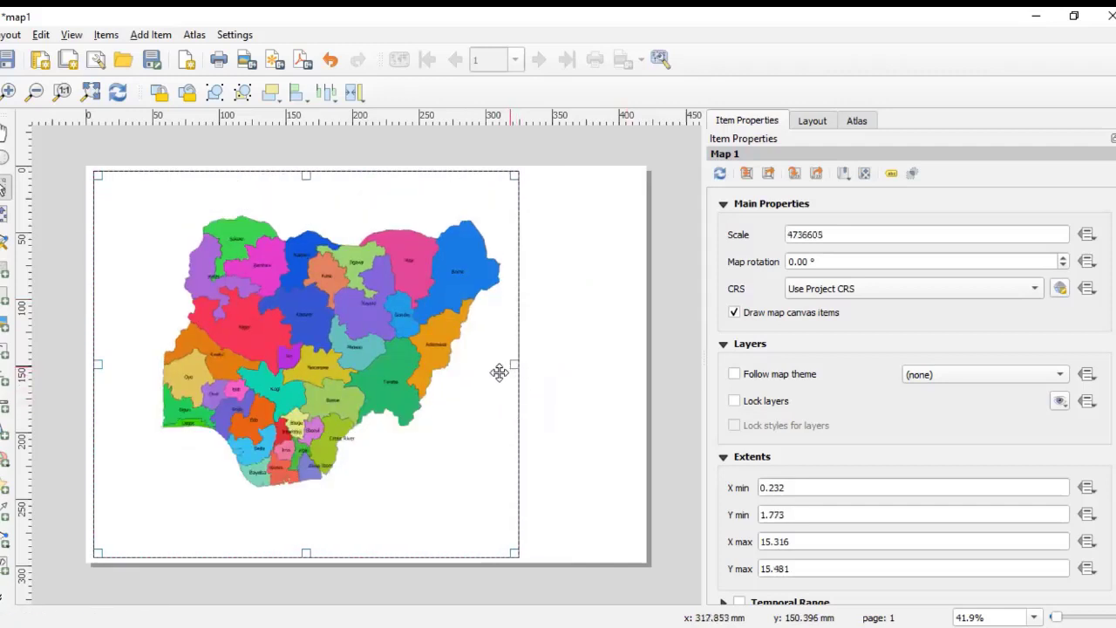
pyautogui.moveTo(506, 369); pyautogui.dragTo(486, 374)
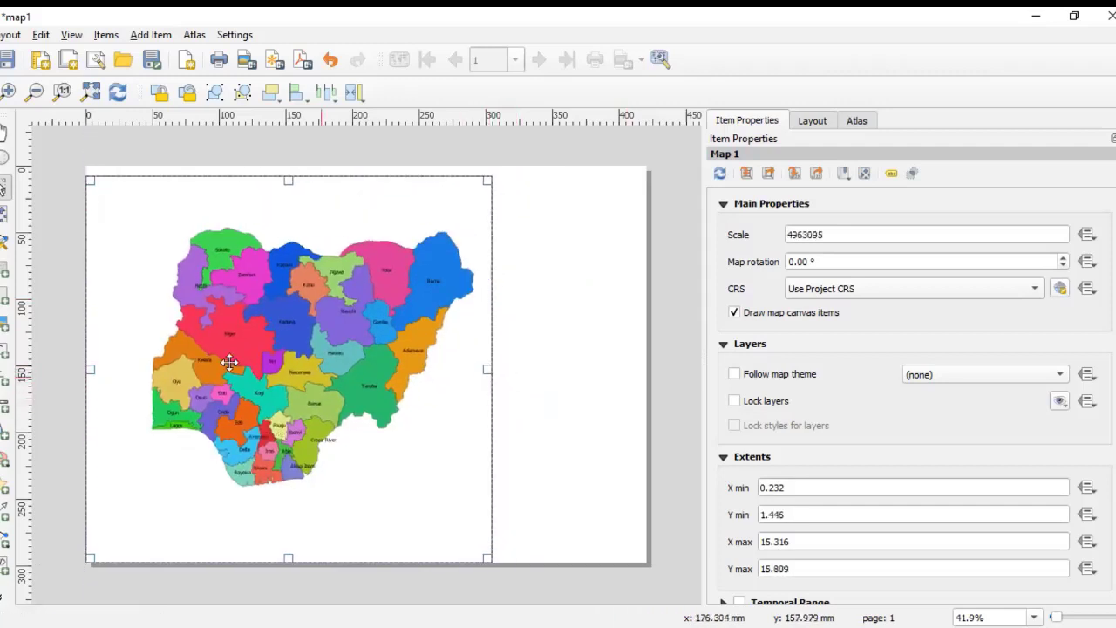
pyautogui.moveTo(91, 369); pyautogui.dragTo(101, 368)
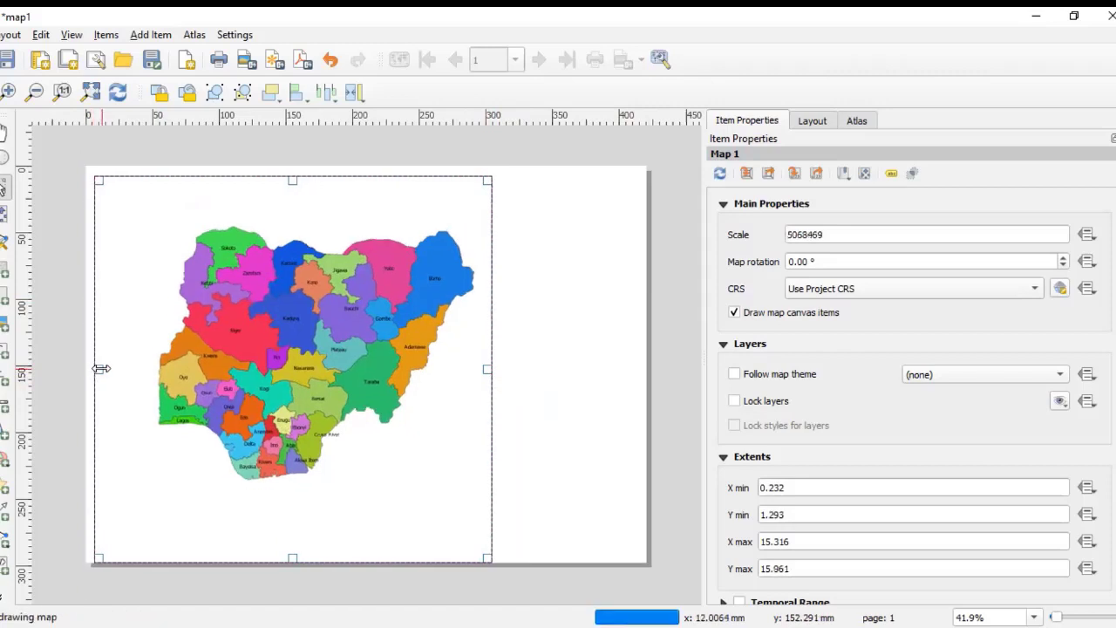
pyautogui.moveTo(294, 557); pyautogui.dragTo(295, 540)
pyautogui.click(694, 390)
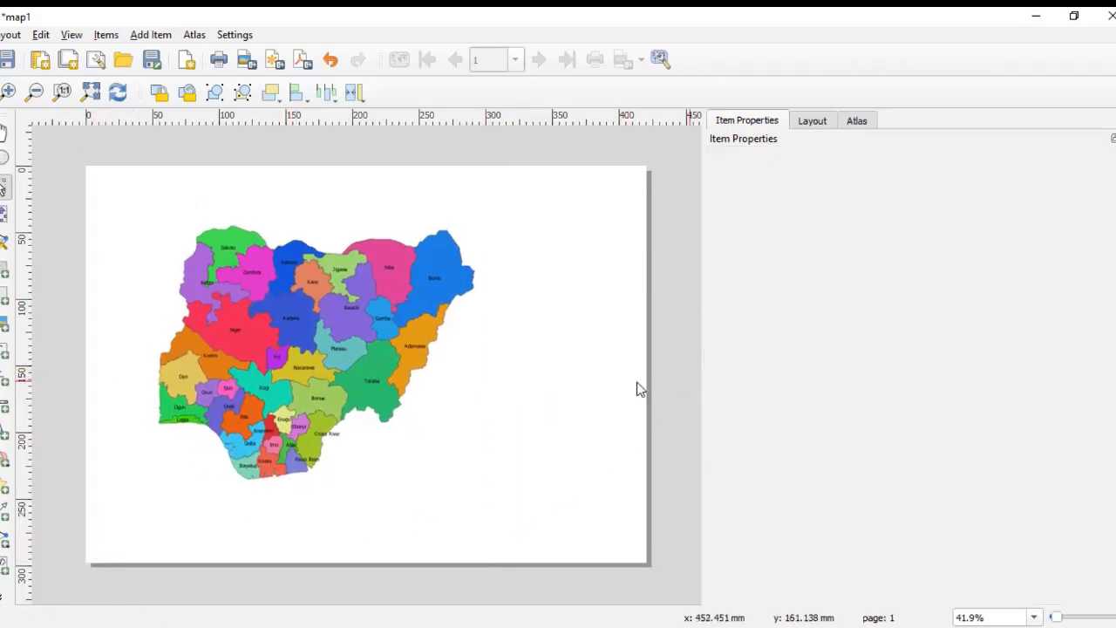
pyautogui.click(441, 398)
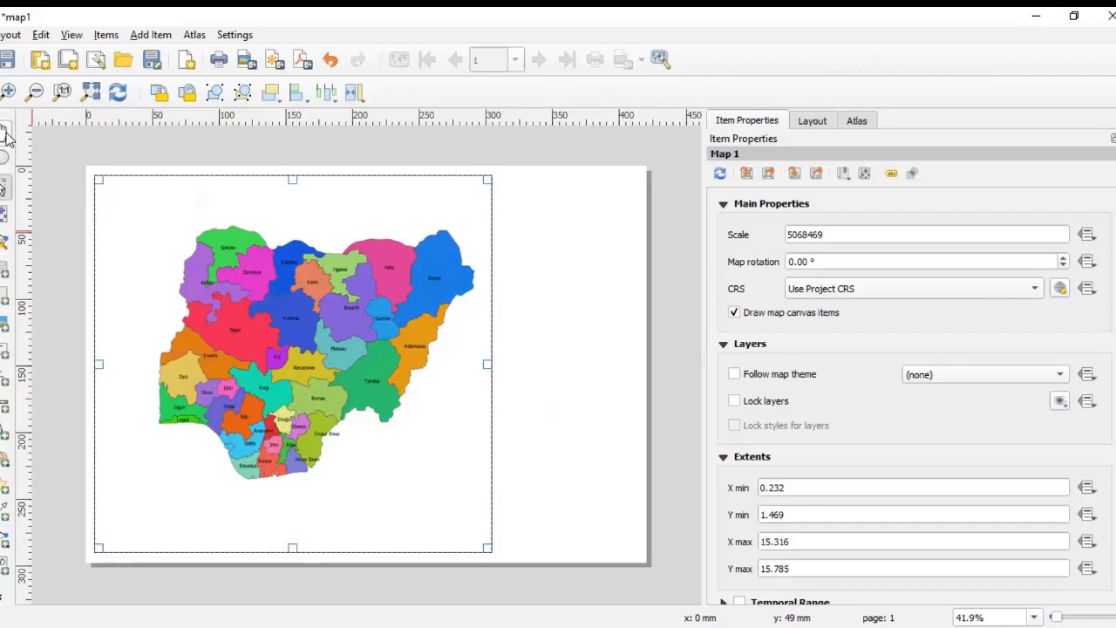
# Step: Zoom the layout view in and out to inspect the map frame on the page
pyautogui.click(3, 135)
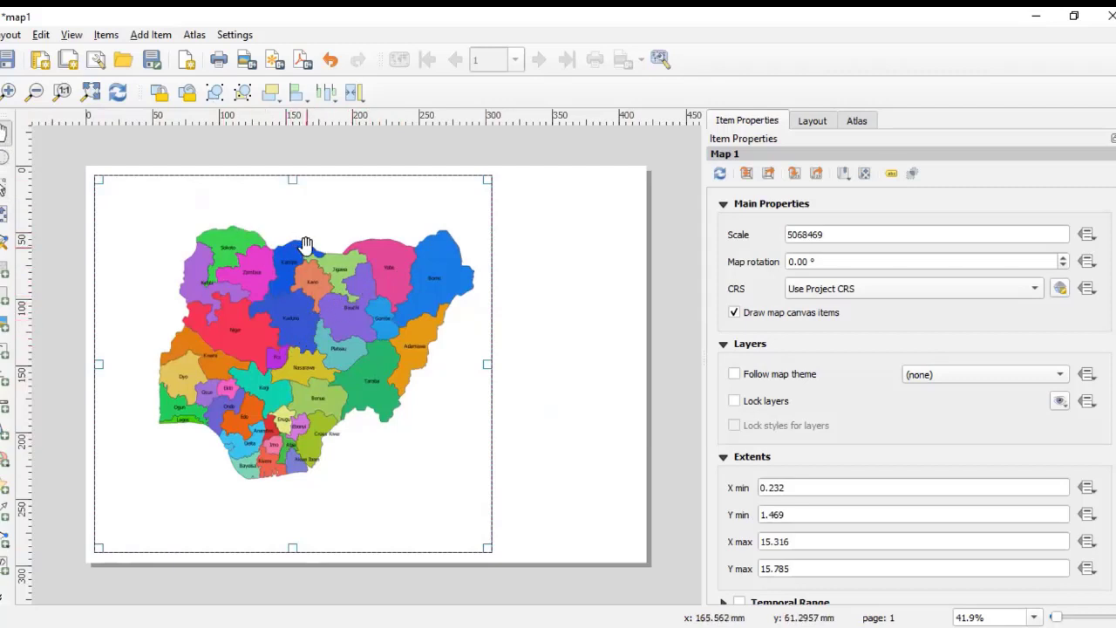
pyautogui.scroll(-1, 412, 263)
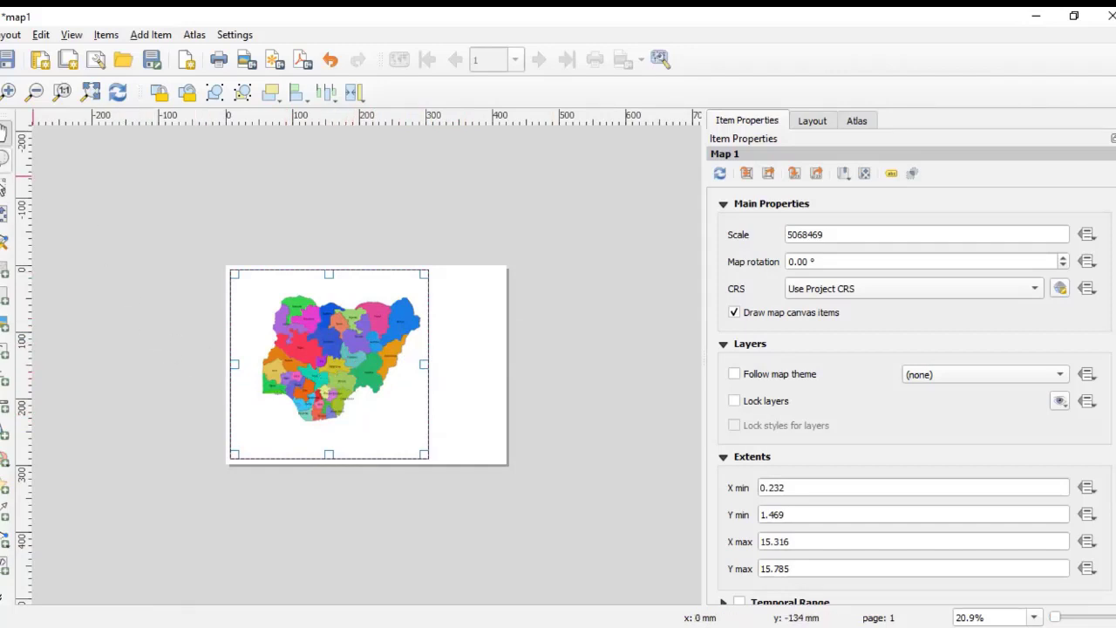
pyautogui.click(5, 157)
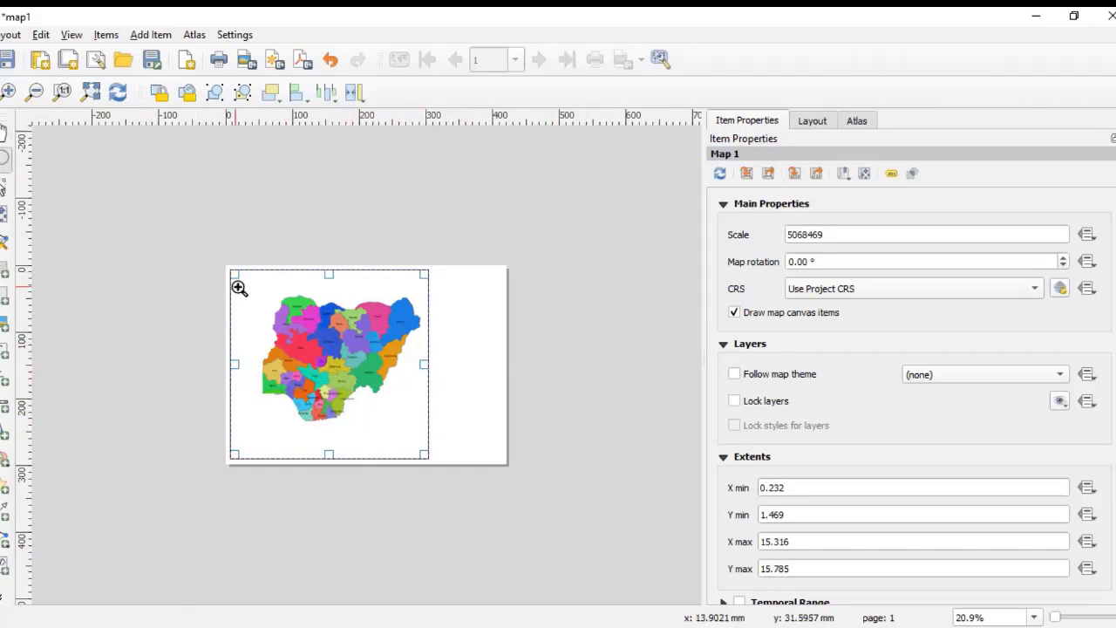
pyautogui.moveTo(223, 267); pyautogui.dragTo(402, 443)
pyautogui.moveTo(427, 462); pyautogui.dragTo(428, 463)
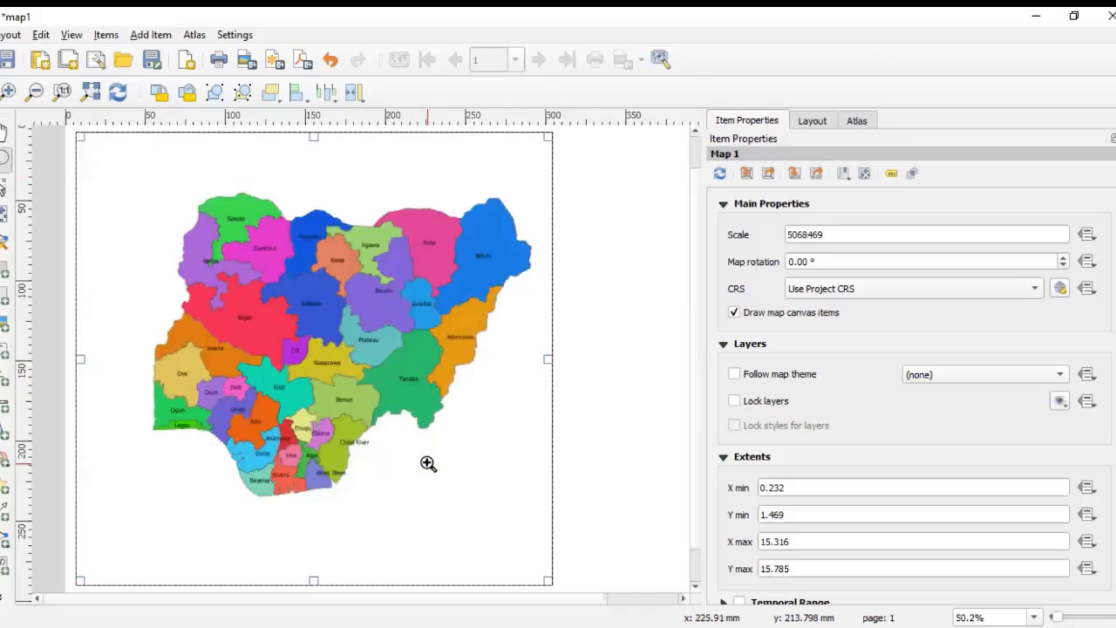
pyautogui.scroll(-3, 377, 437)
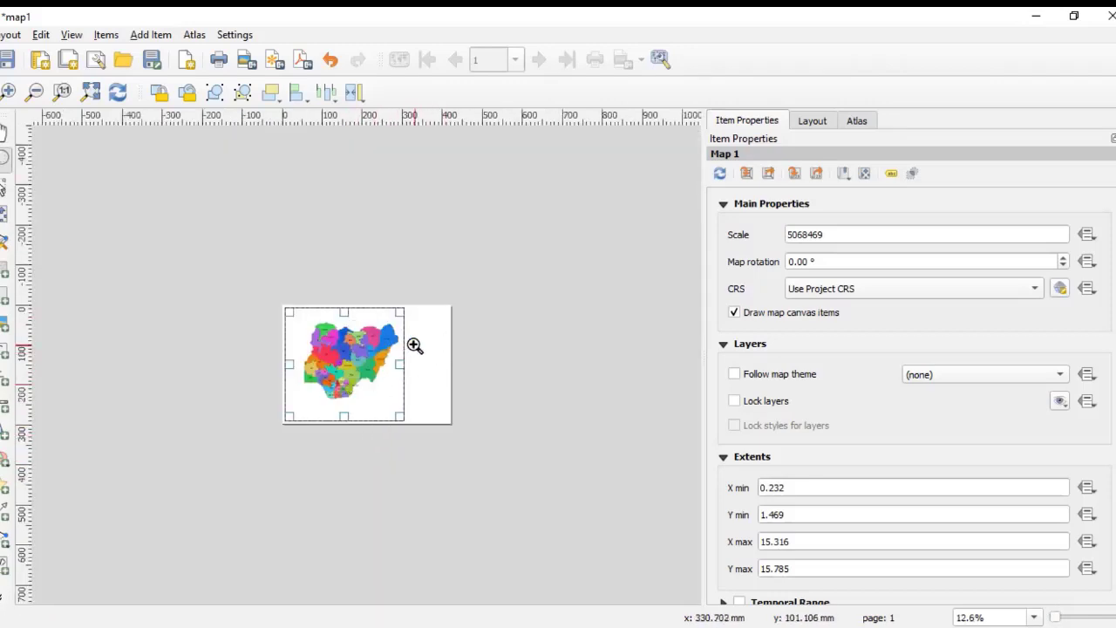
pyautogui.scroll(2, 386, 357)
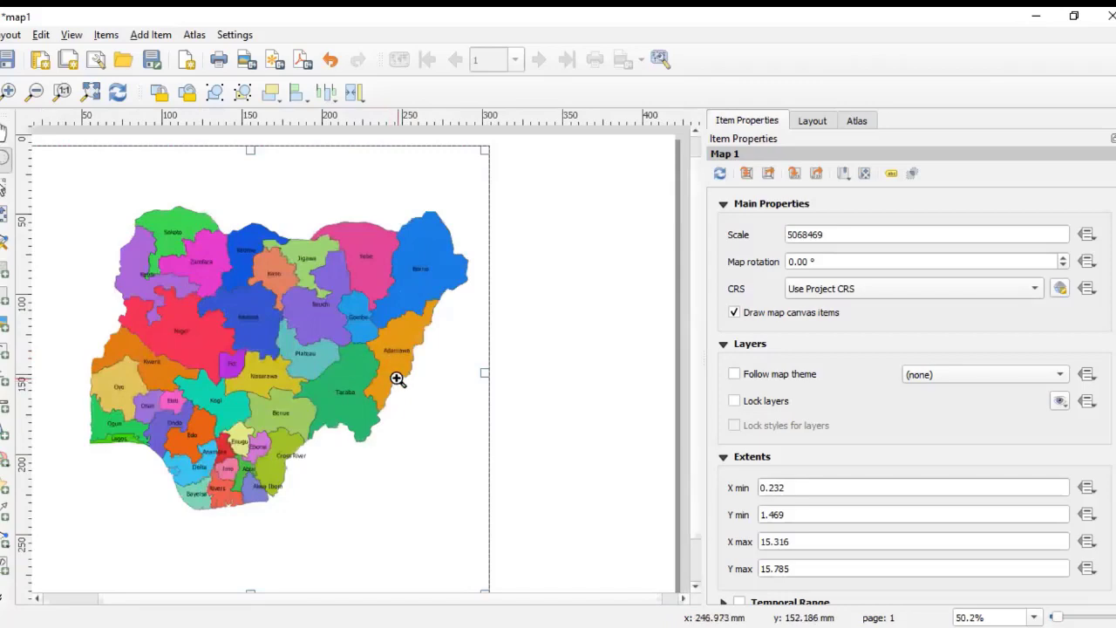
pyautogui.scroll(-2, 396, 378)
pyautogui.scroll(2, 407, 378)
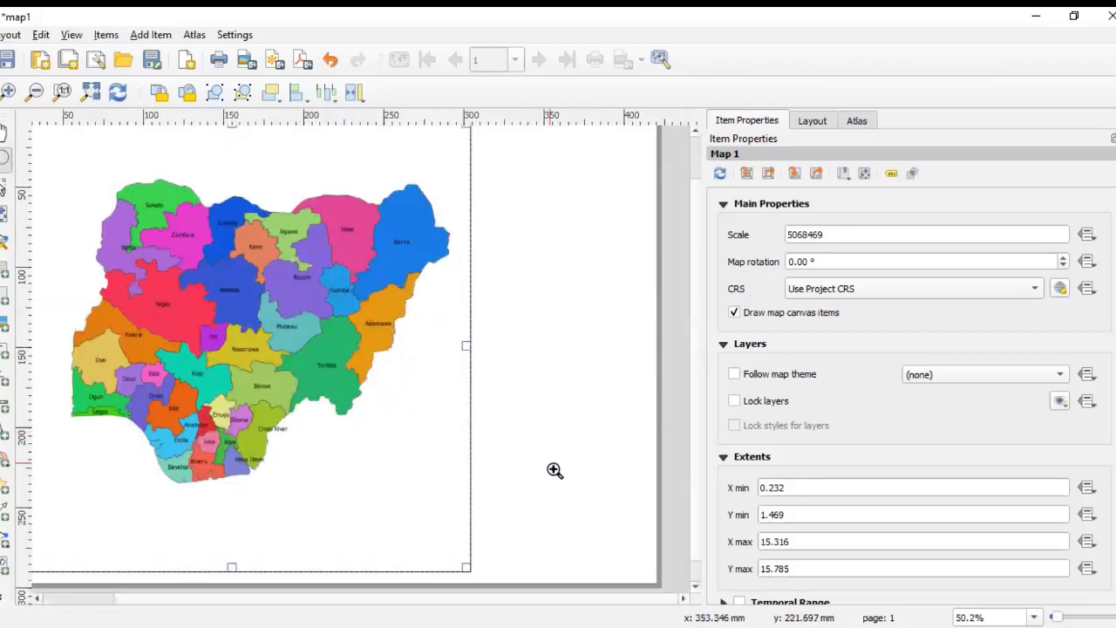
pyautogui.scroll(-2, 533, 456)
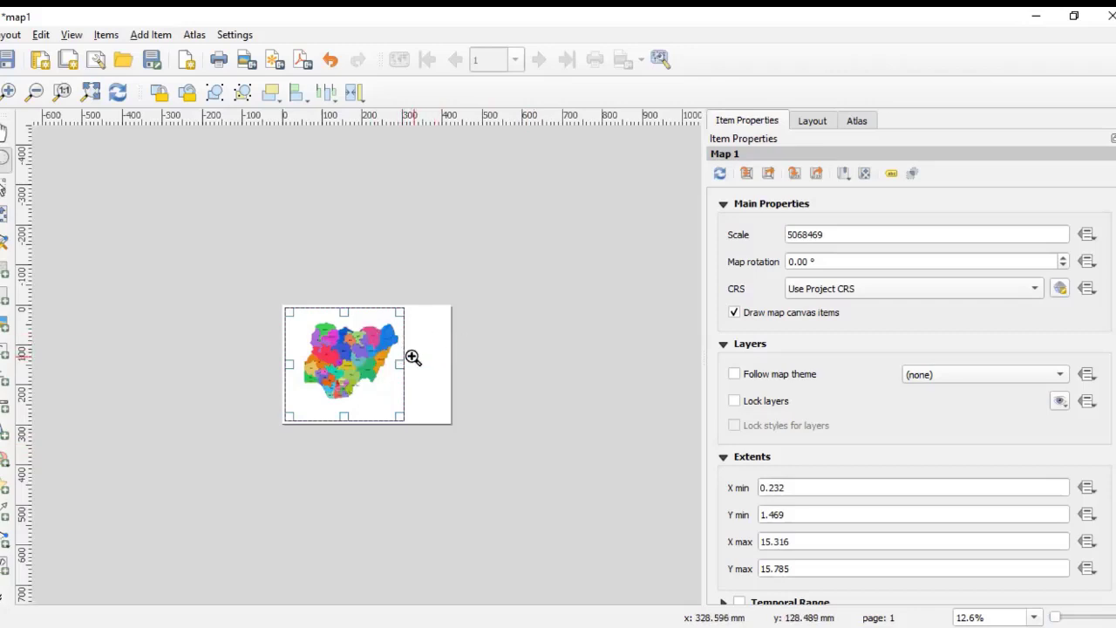
pyautogui.scroll(2, 413, 359)
pyautogui.scroll(-1, 459, 378)
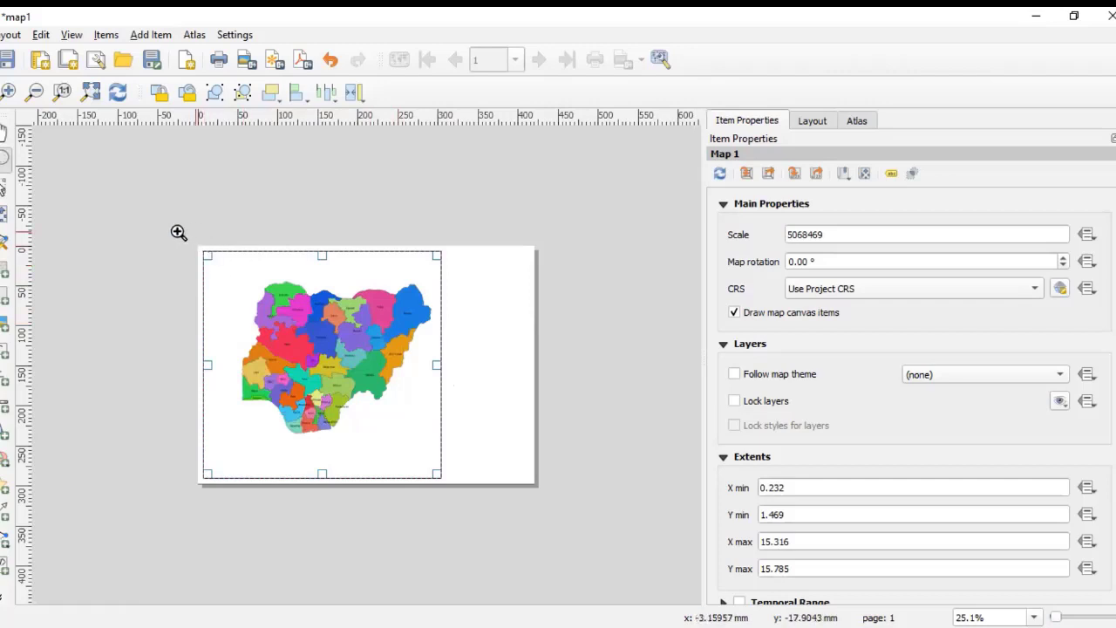
pyautogui.moveTo(177, 231); pyautogui.dragTo(494, 513)
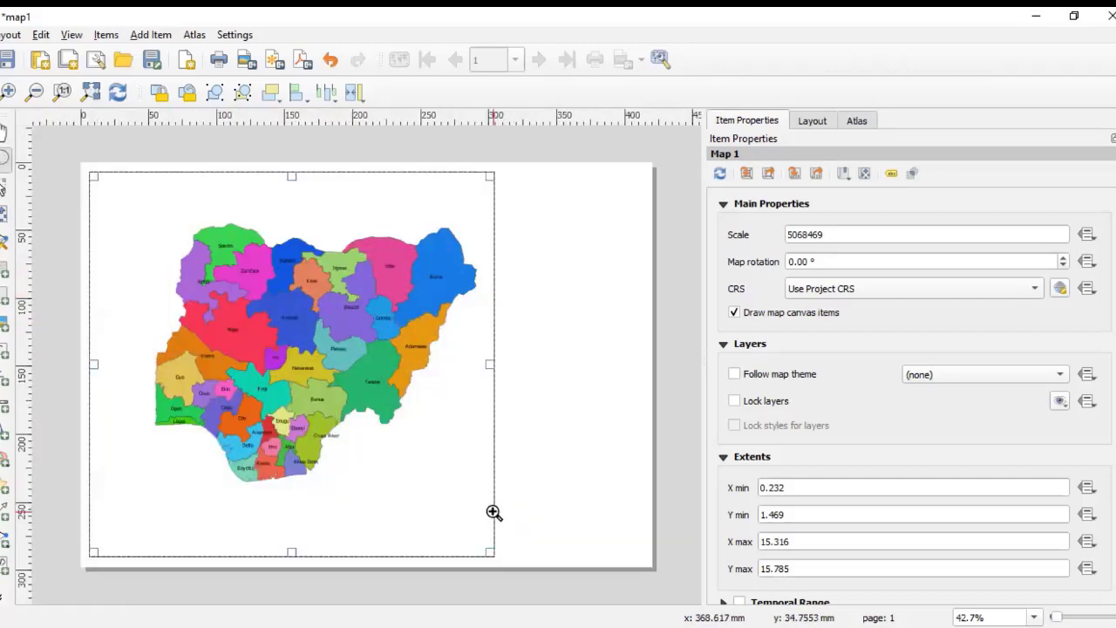
pyautogui.scroll(-1, 468, 471)
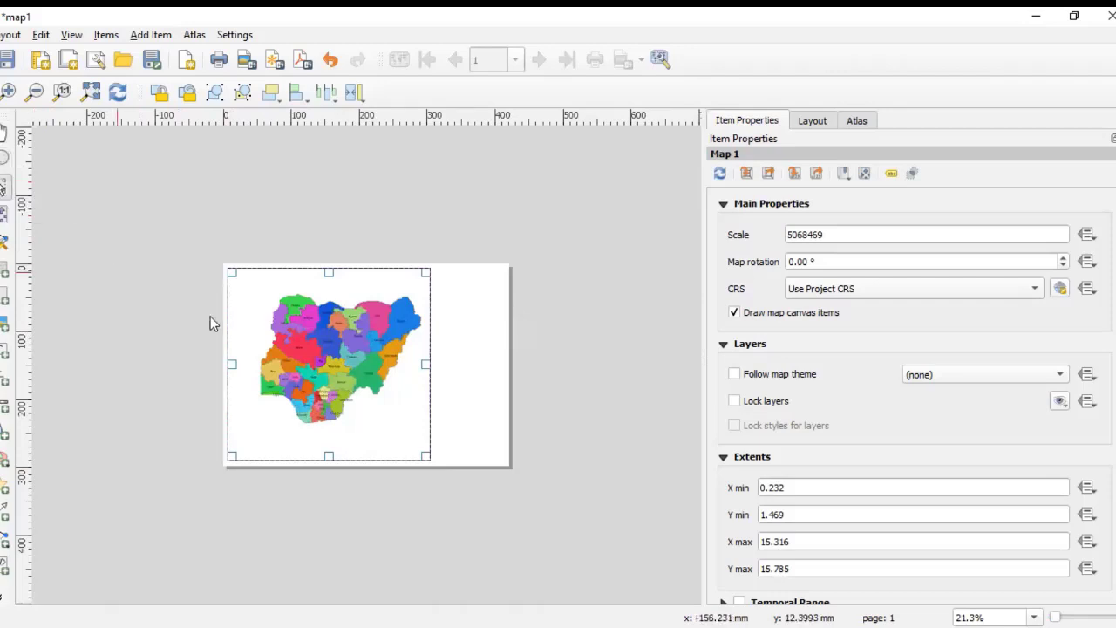
# Step: Nudge the map frame and shift its map content slightly to reposition Nigeria within the page
pyautogui.moveTo(279, 331)
pyautogui.mouseDown()
pyautogui.moveTo(337, 351)
pyautogui.moveTo(359, 334)
pyautogui.moveTo(269, 332)
pyautogui.moveTo(281, 336)
pyautogui.moveTo(281, 321)
pyautogui.moveTo(279, 336)
pyautogui.mouseUp()
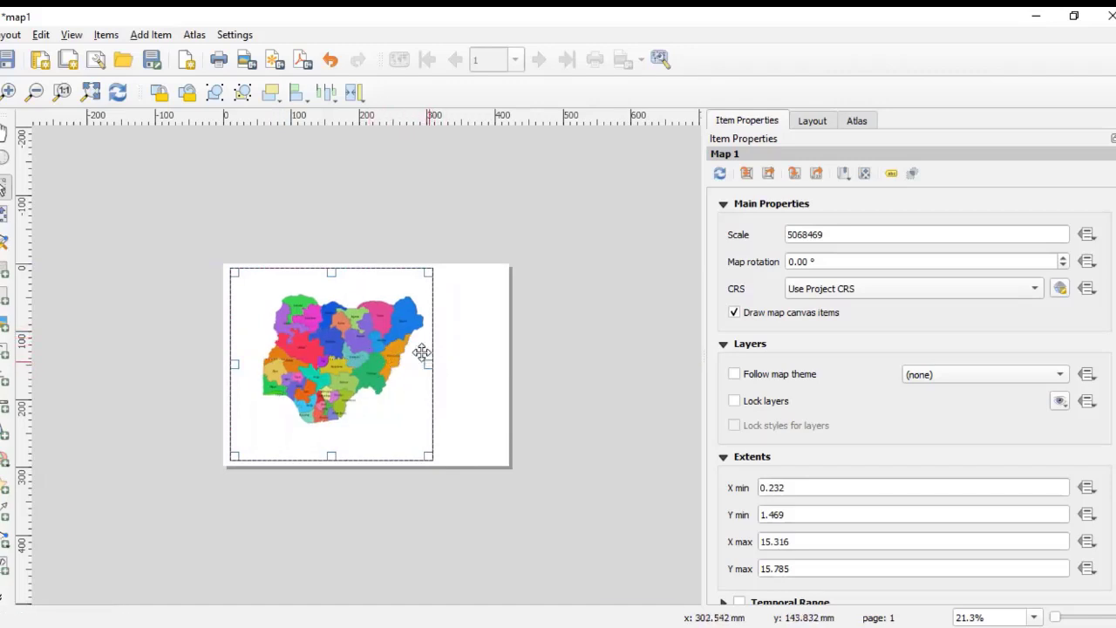
pyautogui.moveTo(340, 356)
pyautogui.mouseDown()
pyautogui.moveTo(387, 353)
pyautogui.moveTo(322, 352)
pyautogui.moveTo(340, 357)
pyautogui.mouseUp()
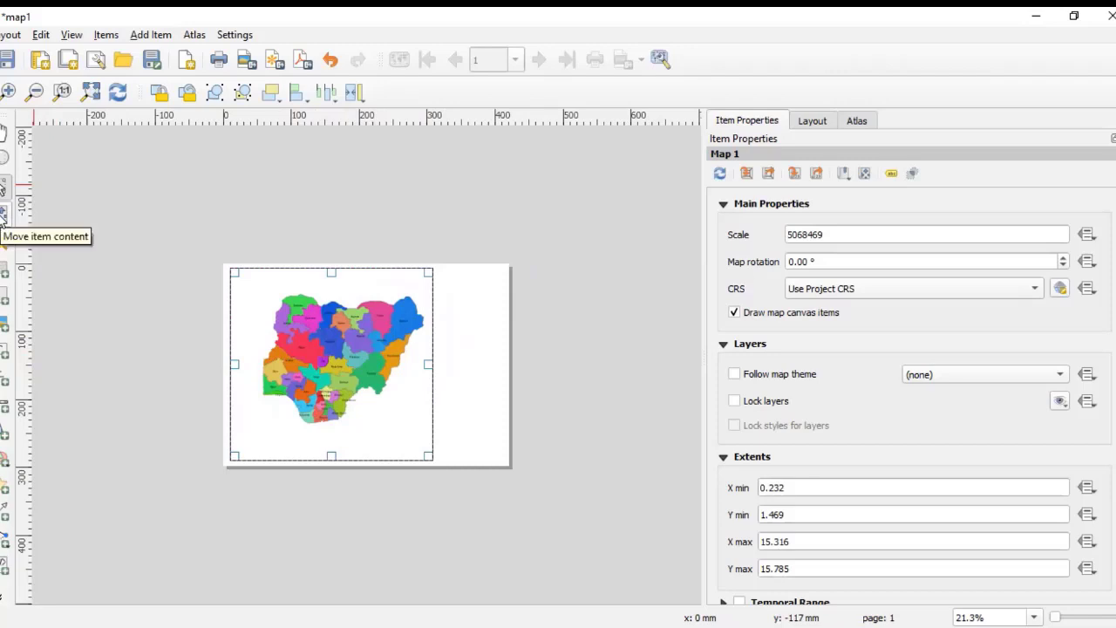
pyautogui.moveTo(358, 294)
pyautogui.mouseDown()
pyautogui.moveTo(382, 322)
pyautogui.moveTo(363, 304)
pyautogui.mouseUp()
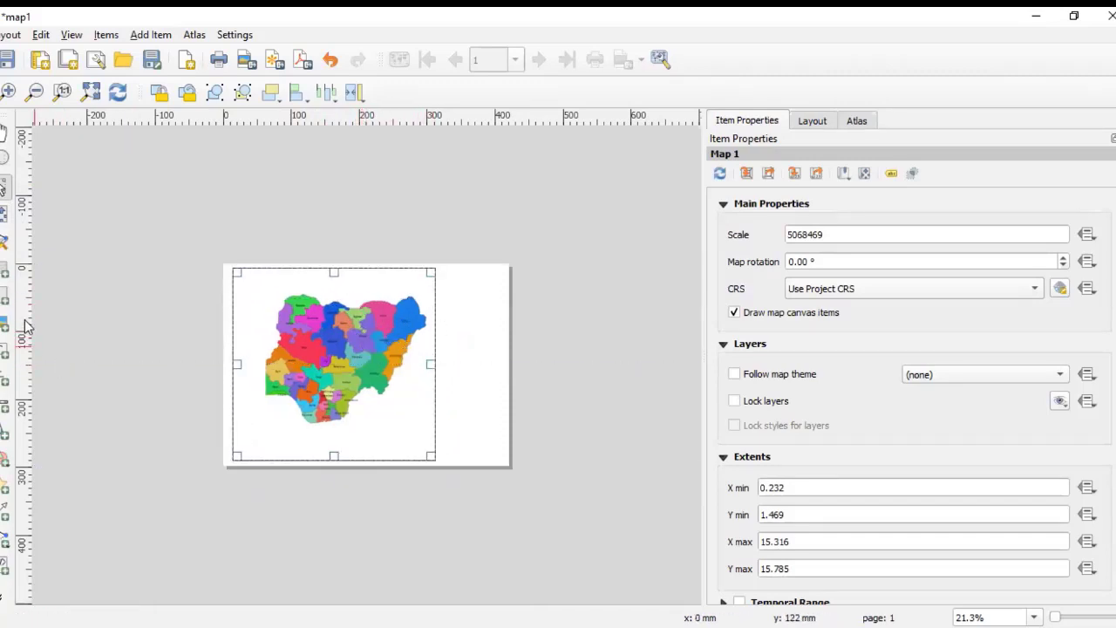
# Step: Widen the map frame slightly to the right and re-centre Nigeria within it by moving the map content
pyautogui.click(3, 217)
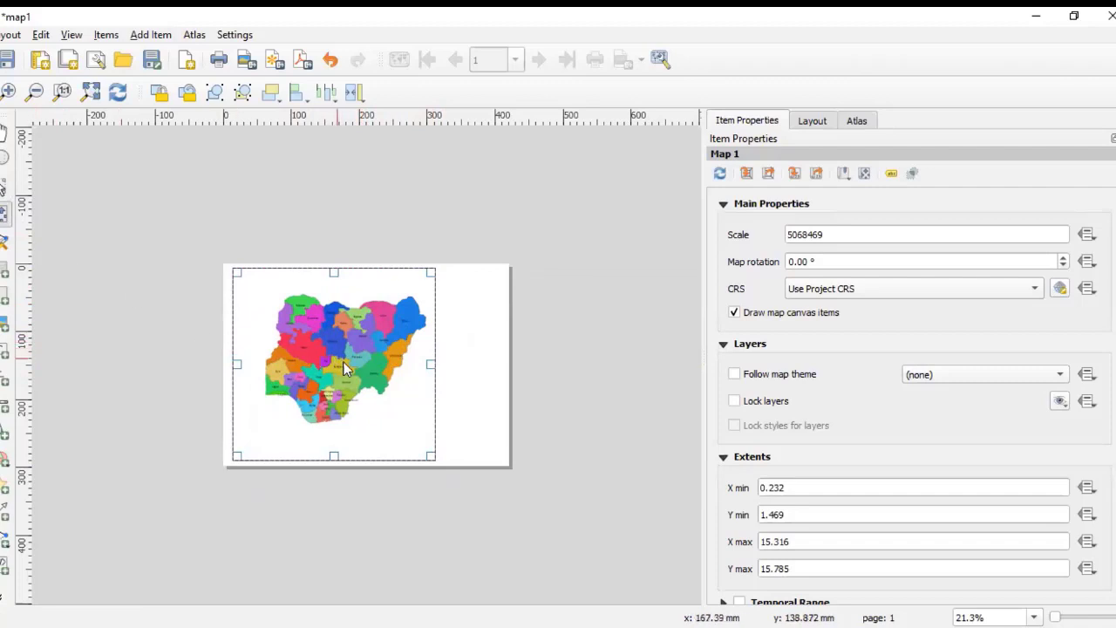
pyautogui.moveTo(340, 363); pyautogui.dragTo(333, 319)
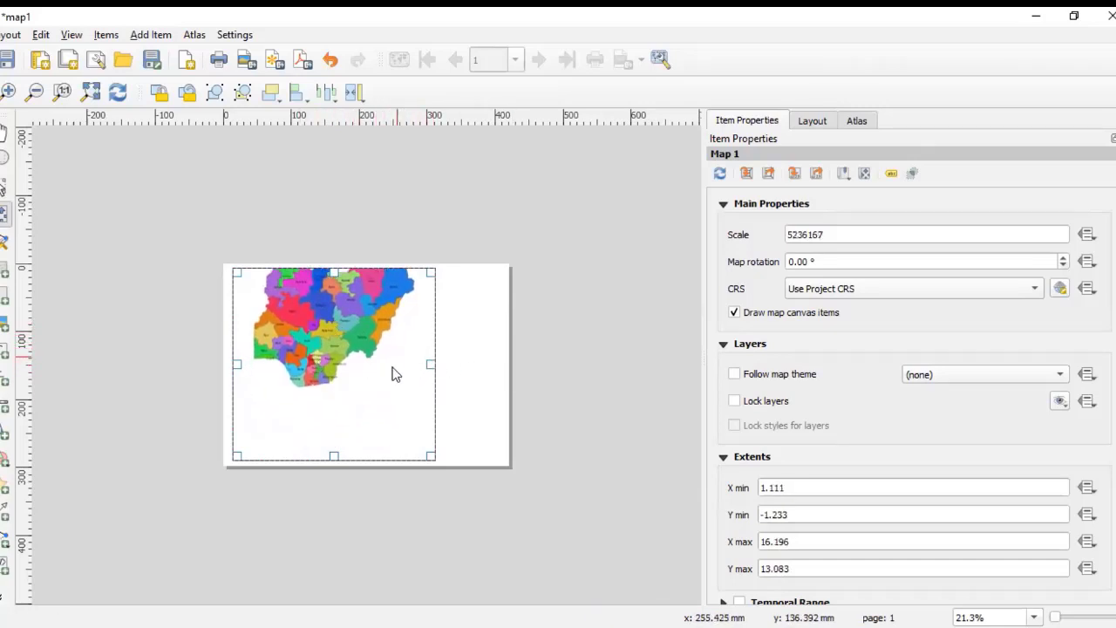
pyautogui.click(4, 191)
pyautogui.moveTo(305, 358)
pyautogui.mouseDown()
pyautogui.moveTo(311, 386)
pyautogui.moveTo(300, 353)
pyautogui.mouseUp()
pyautogui.moveTo(426, 359); pyautogui.dragTo(444, 359)
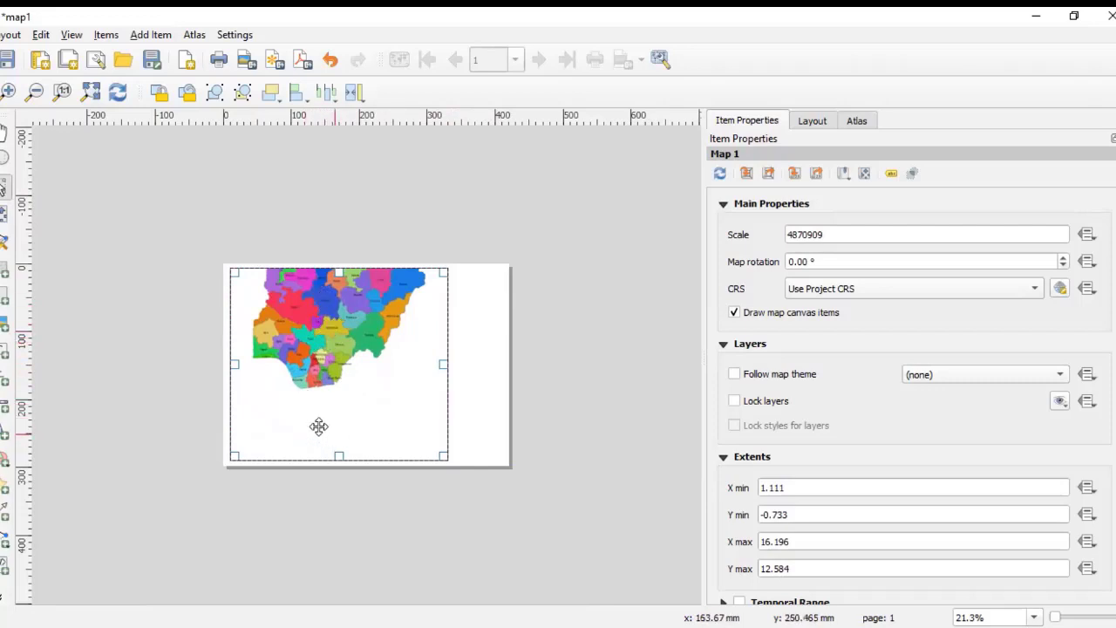
pyautogui.click(4, 214)
pyautogui.moveTo(326, 337); pyautogui.dragTo(355, 375)
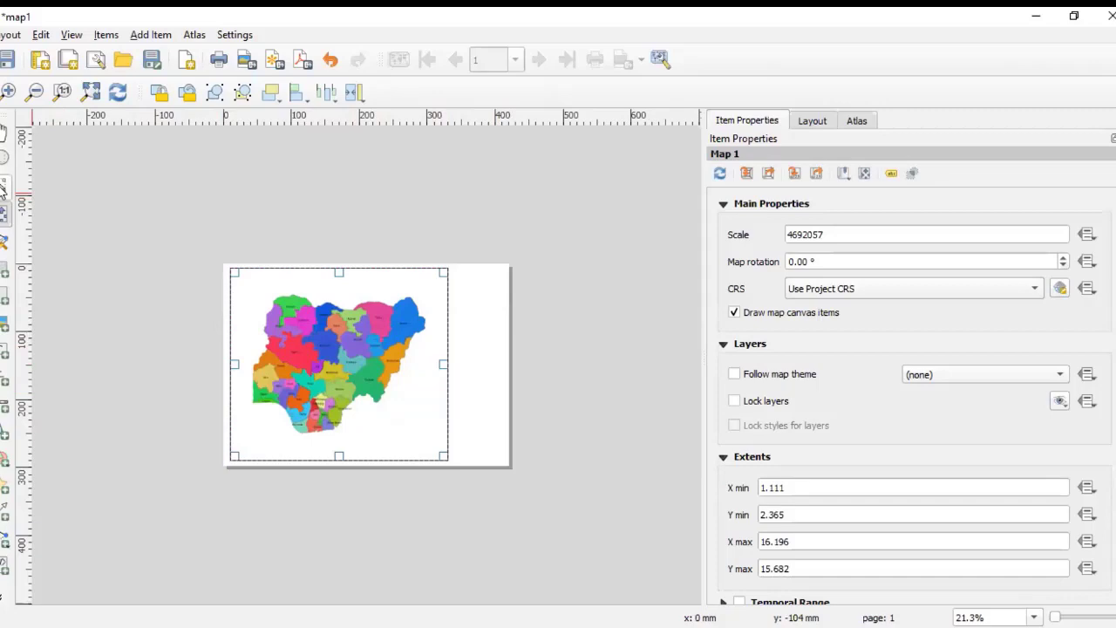
# Step: Zoom the layout view and the map content in and out, selecting and deselecting the map frame to inspect it
pyautogui.scroll(3, 190, 336)
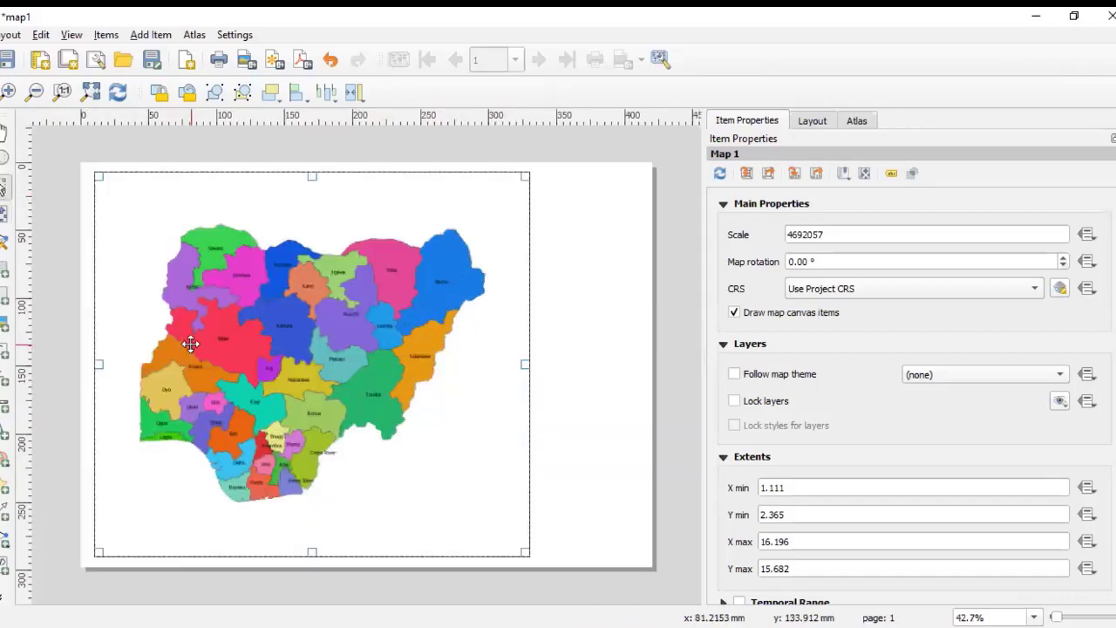
pyautogui.scroll(-3, 190, 344)
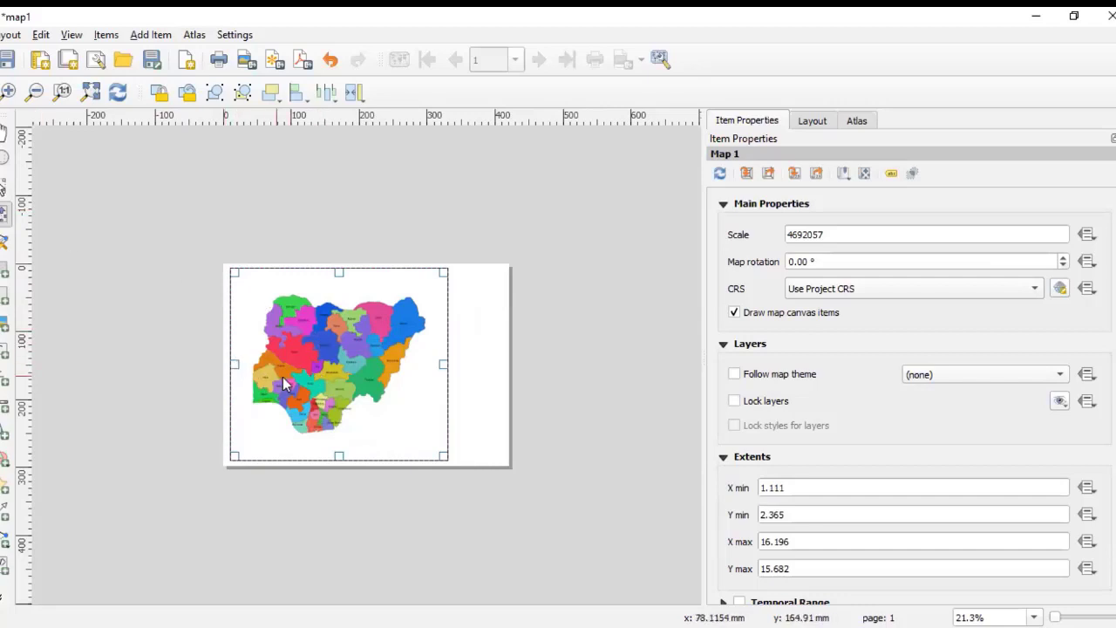
pyautogui.scroll(3, 338, 357)
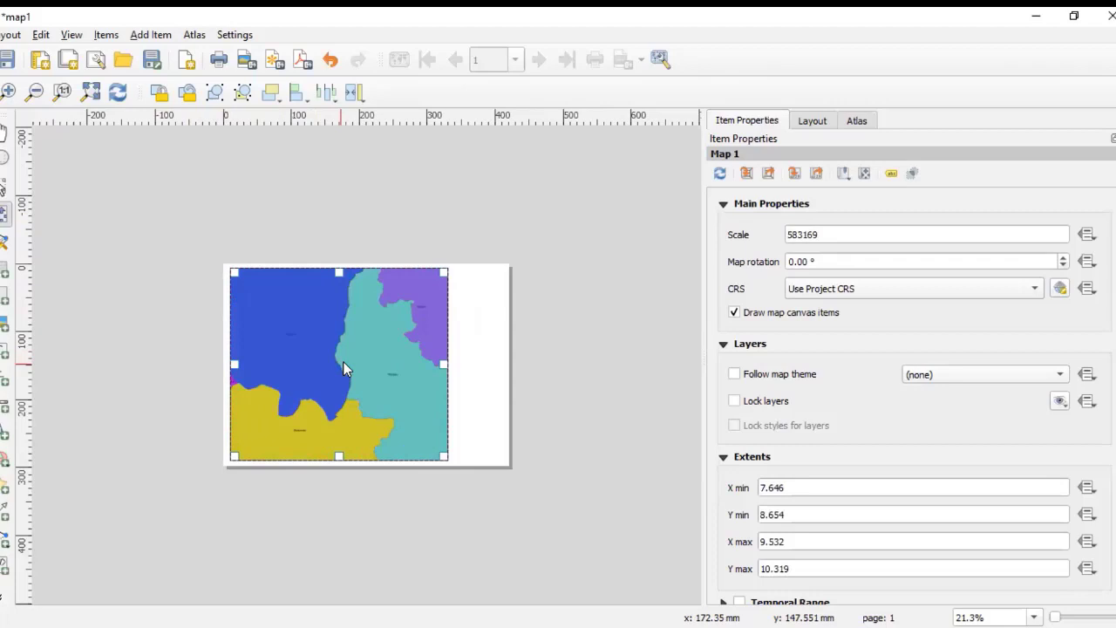
pyautogui.scroll(-3, 343, 361)
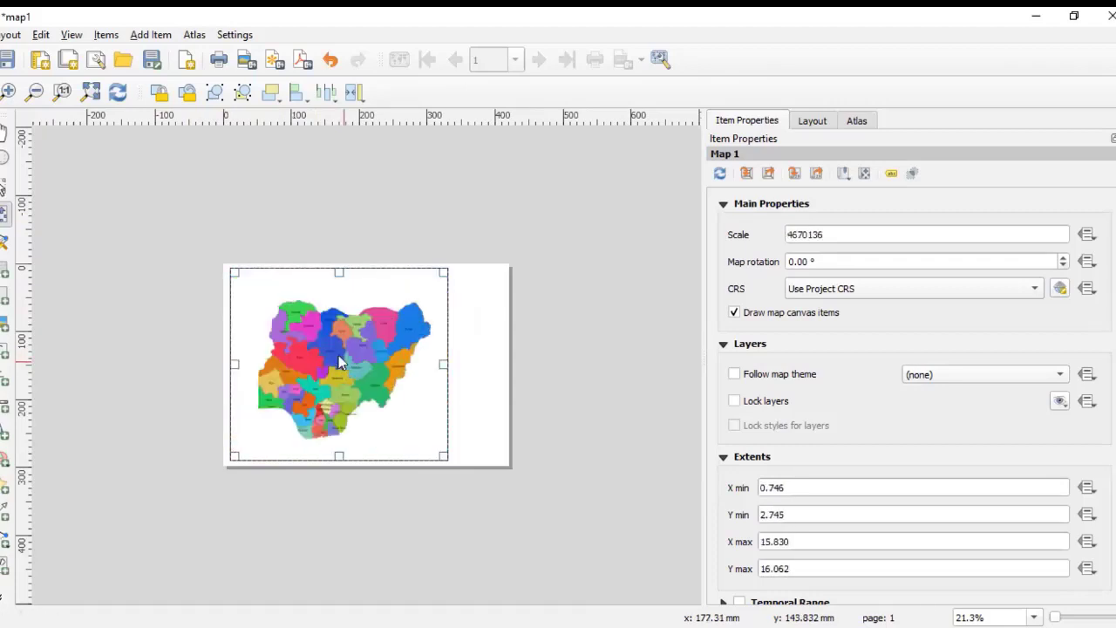
pyautogui.click(135, 277)
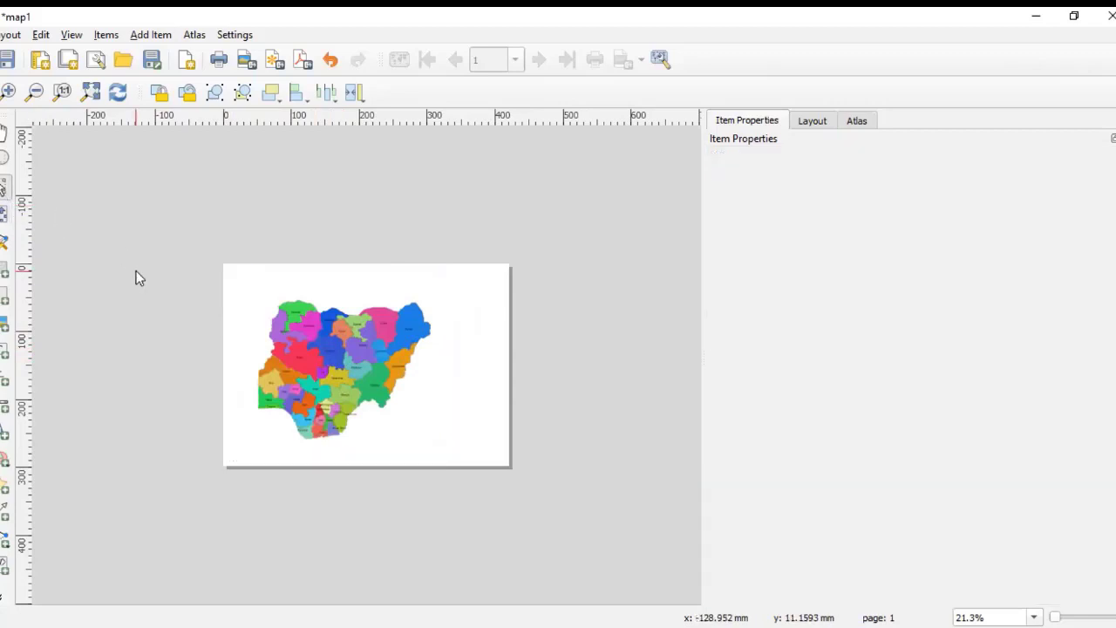
pyautogui.click(290, 327)
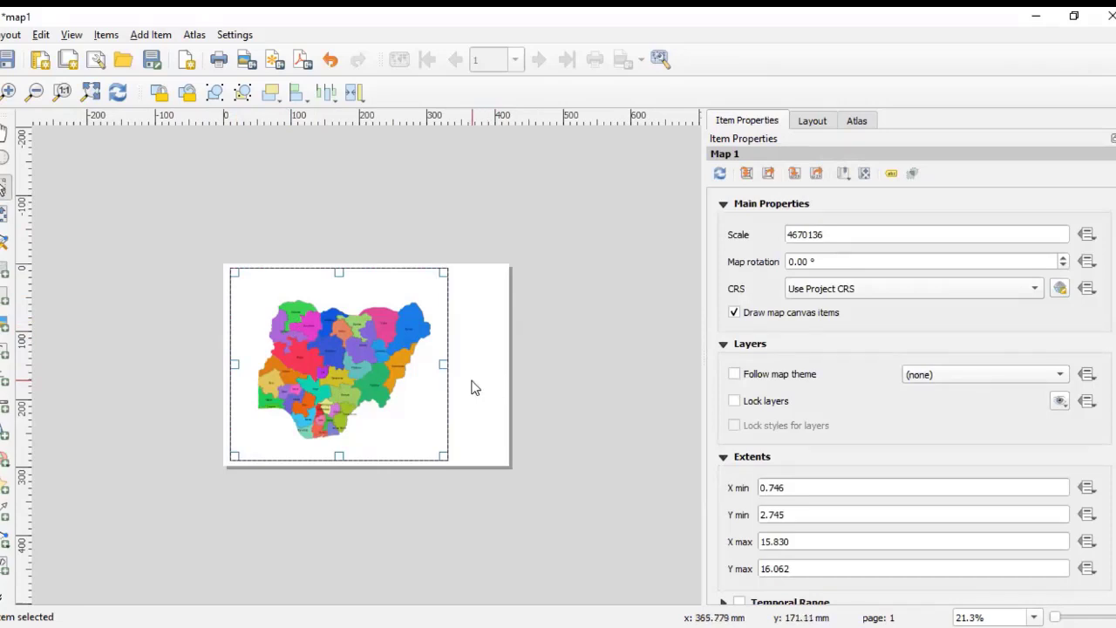
pyautogui.click(546, 389)
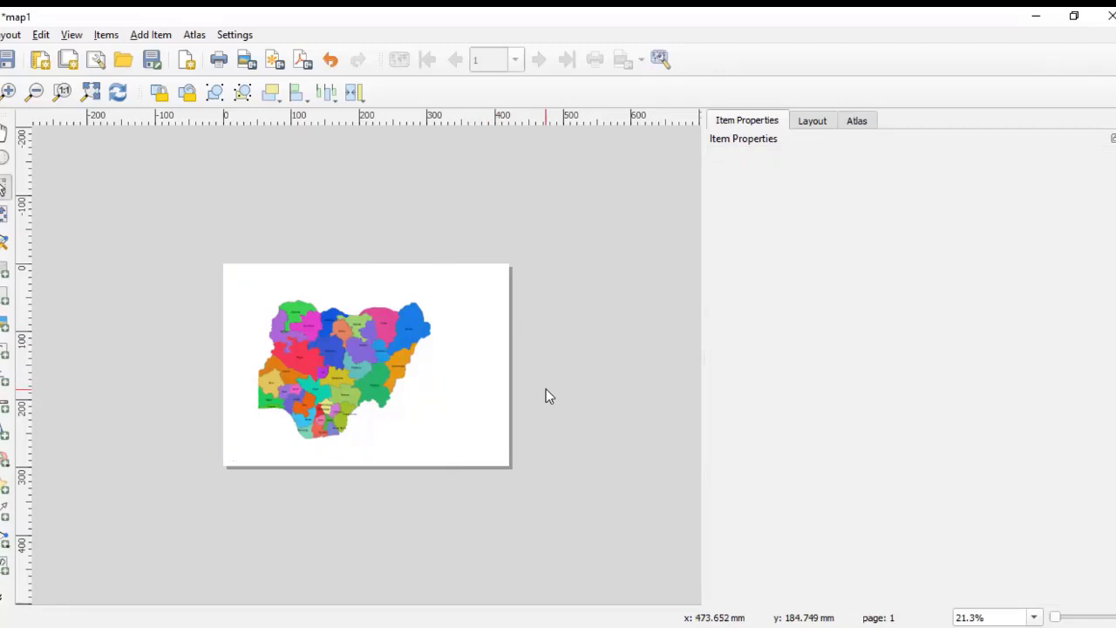
pyautogui.click(404, 398)
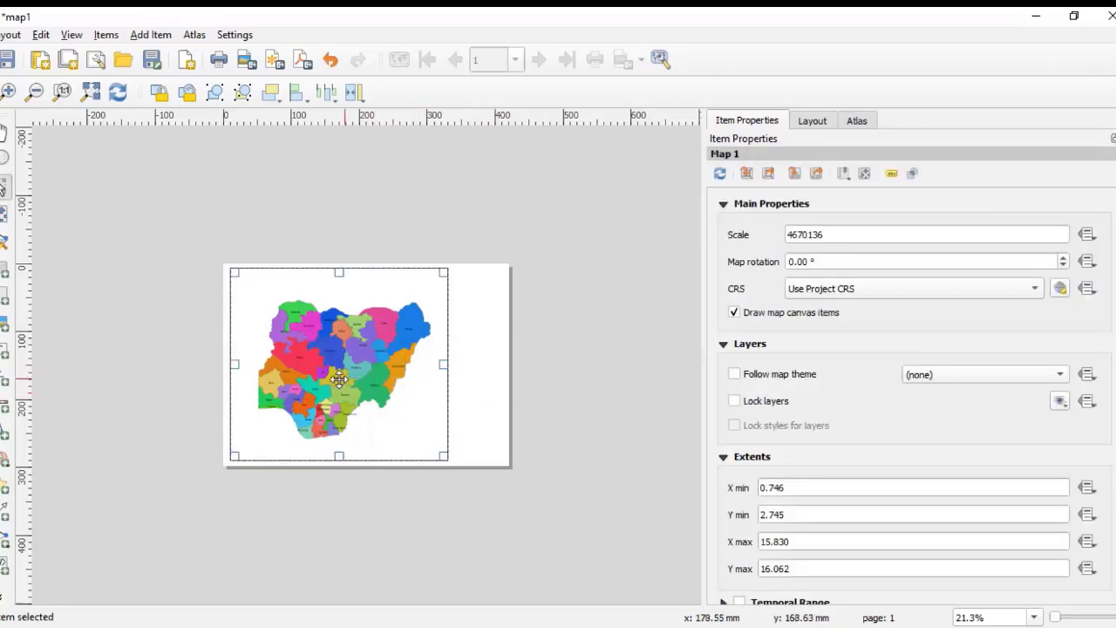
pyautogui.click(551, 390)
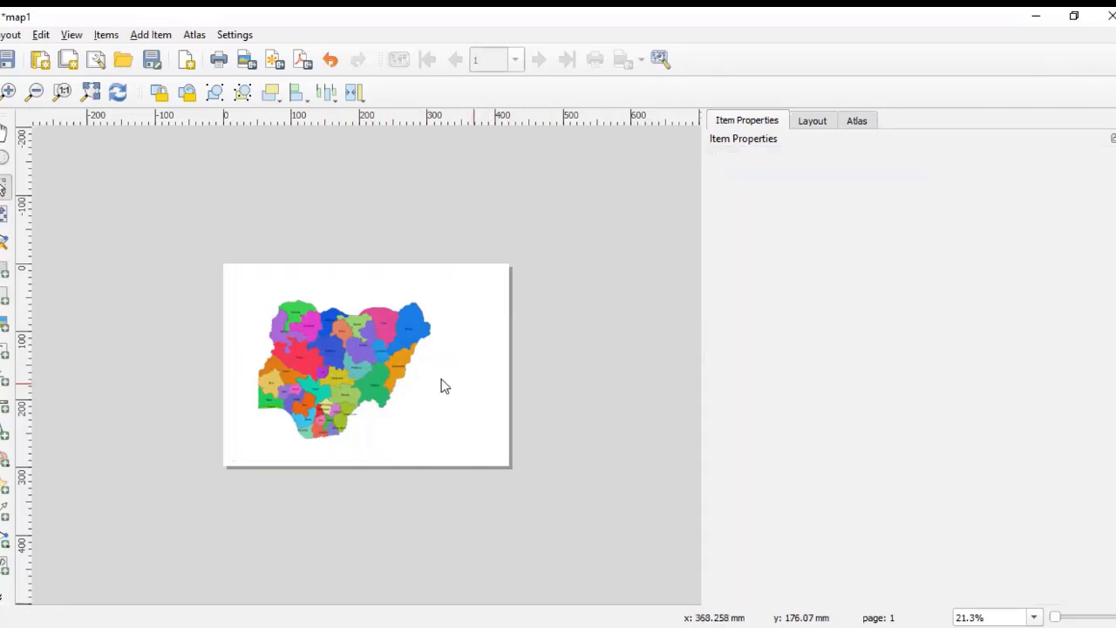
pyautogui.click(355, 370)
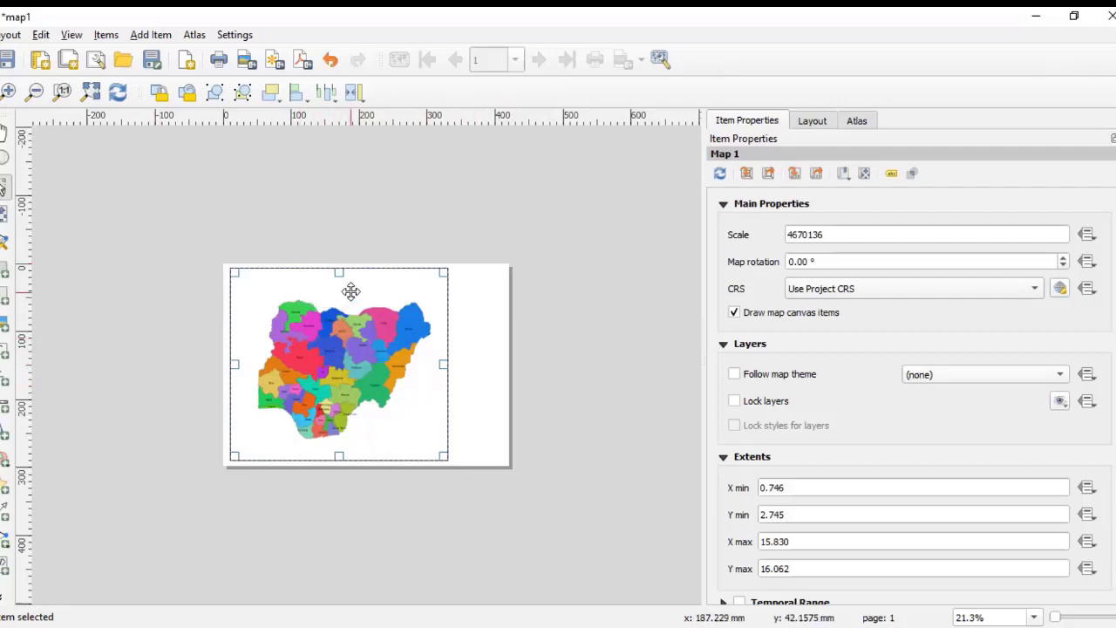
# Step: Zoom into the map content and a close-up of the layout to inspect the state labels, then zoom back out
pyautogui.click(4, 215)
pyautogui.scroll(1, 329, 370)
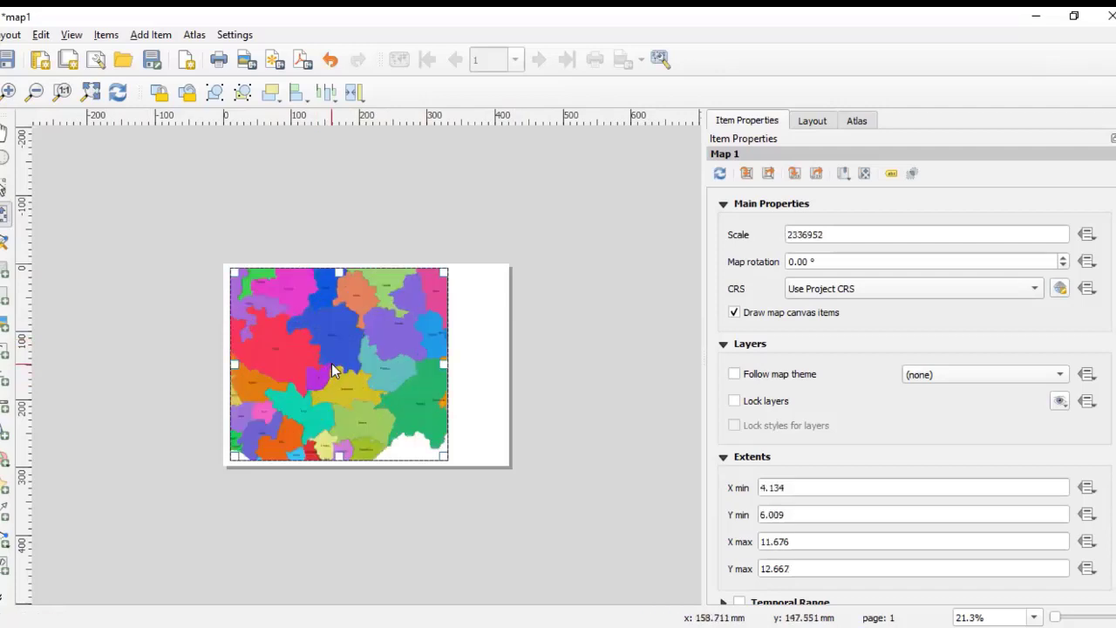
pyautogui.scroll(-1, 331, 370)
pyautogui.click(4, 159)
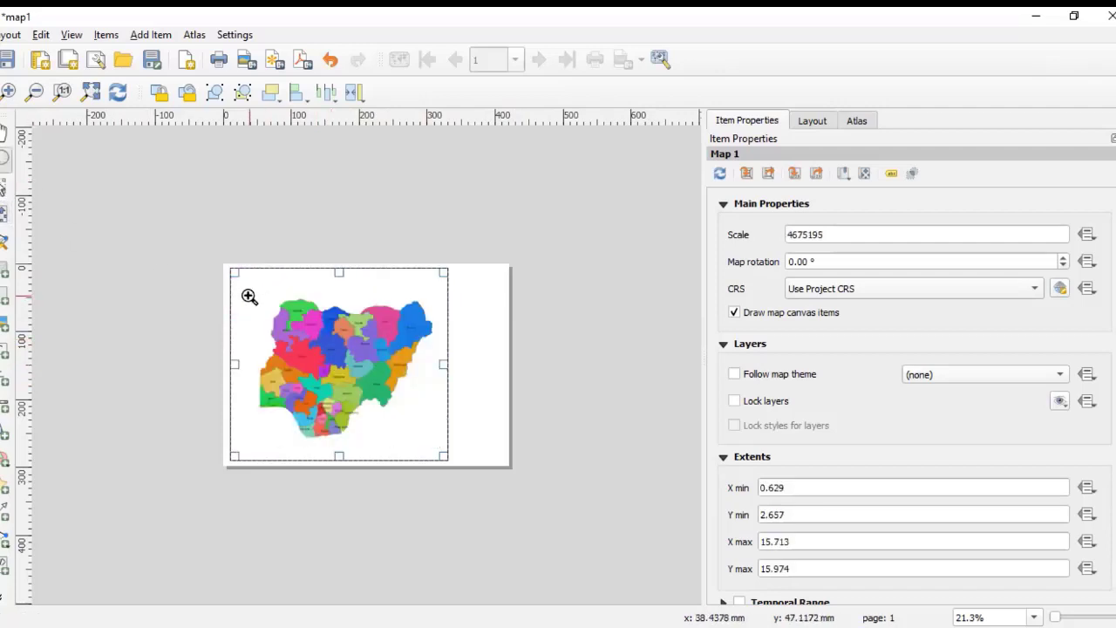
pyautogui.moveTo(249, 296); pyautogui.dragTo(421, 440)
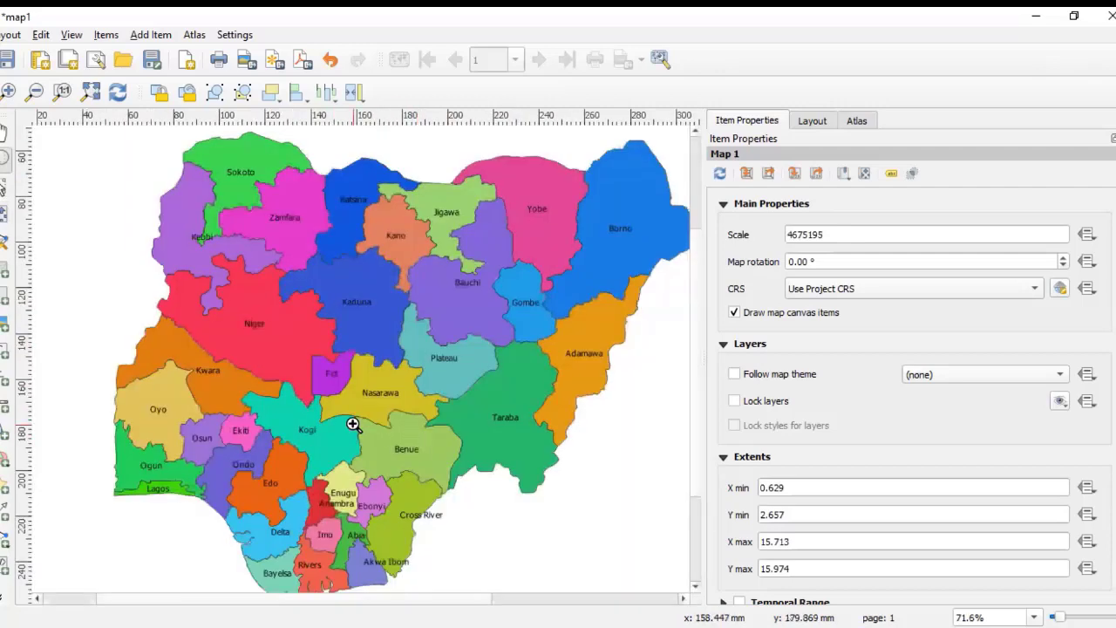
pyautogui.scroll(-2, 352, 424)
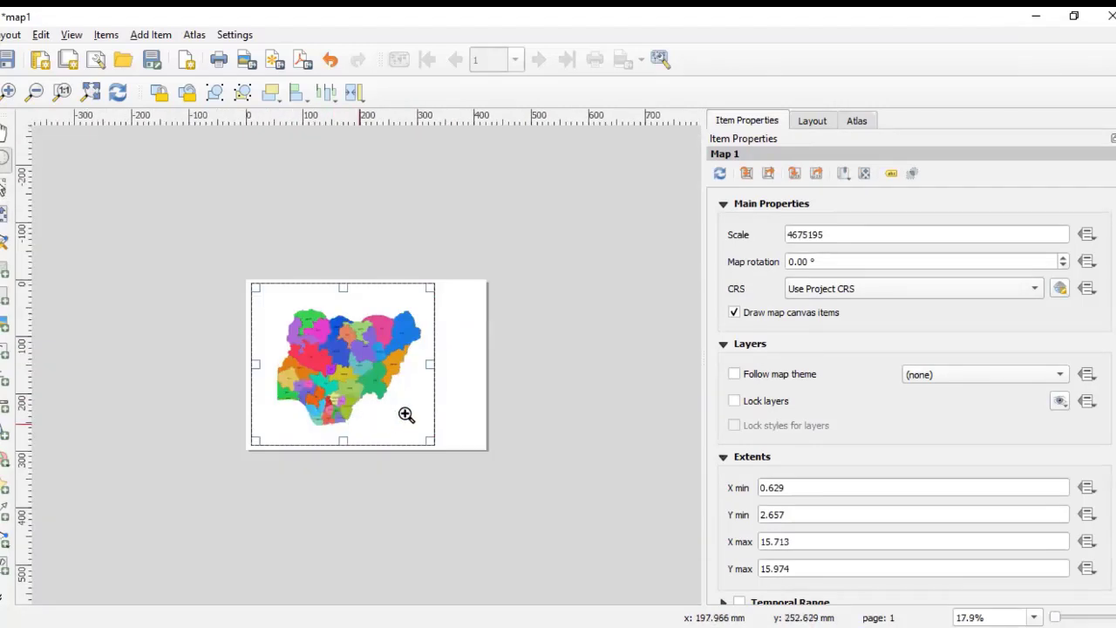
# Step: Widen the item properties panel and set the map scale to 4670000
pyautogui.click(4, 214)
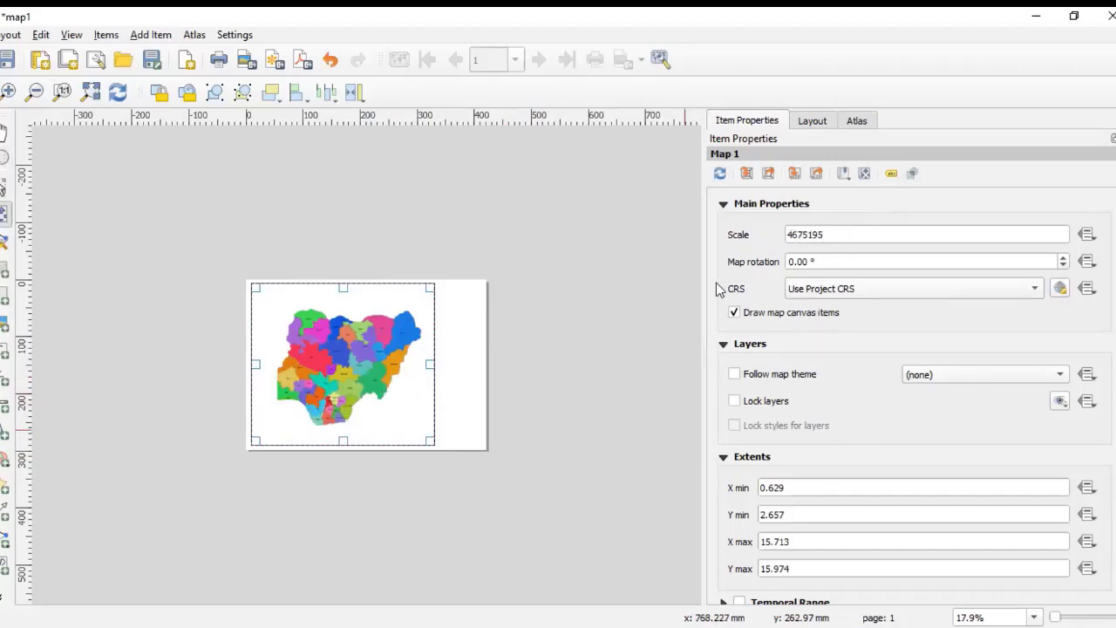
pyautogui.moveTo(703, 299); pyautogui.dragTo(795, 308)
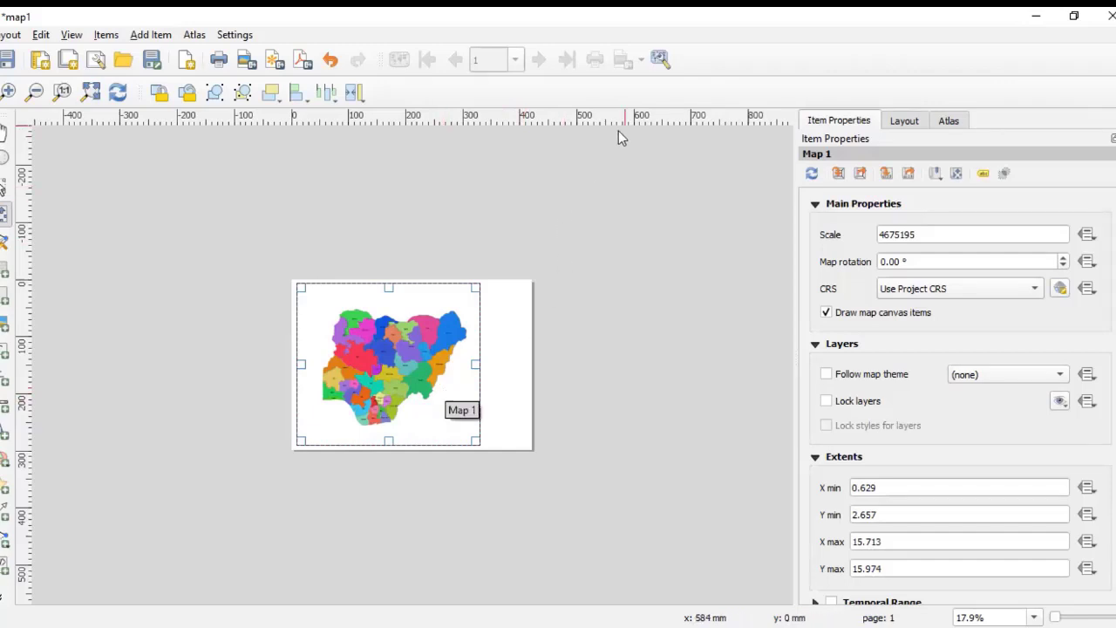
pyautogui.click(916, 234)
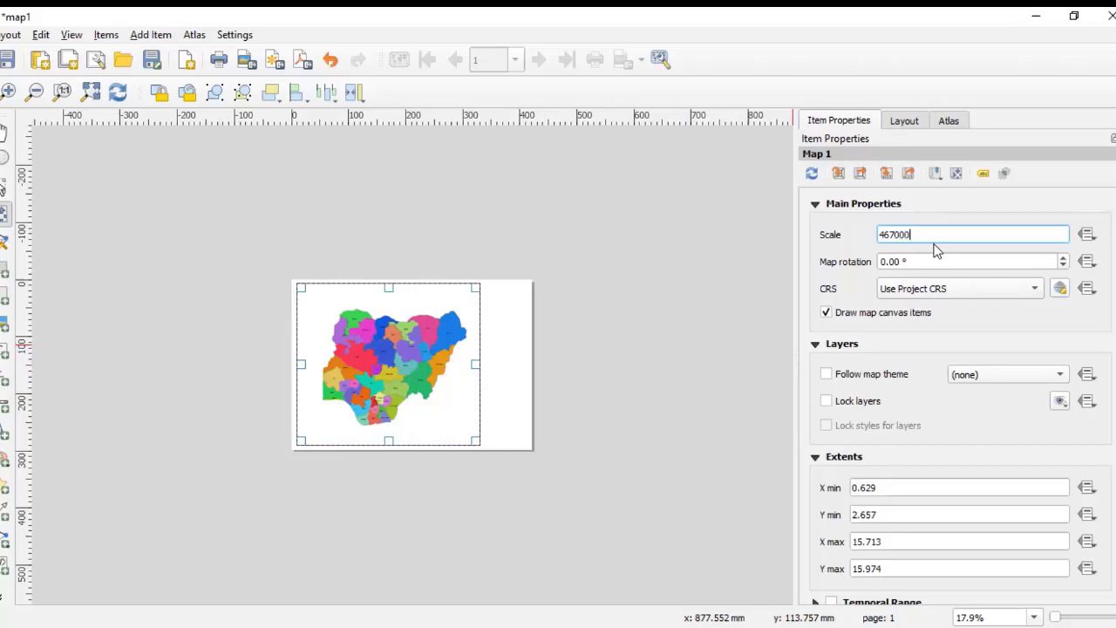
pyautogui.press('Return')
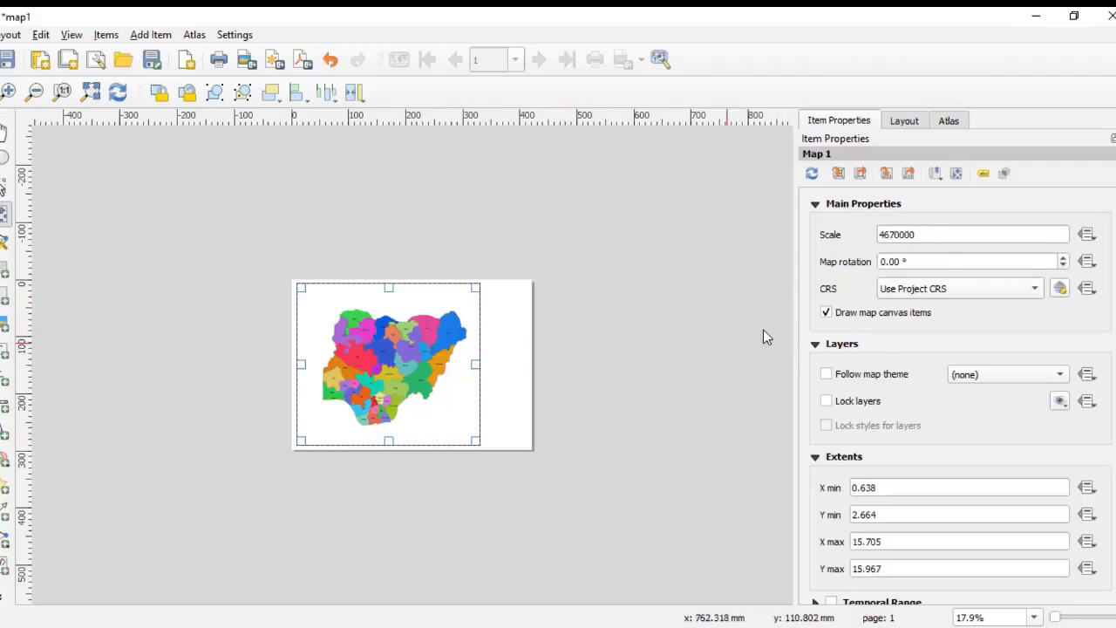
# Step: Change the map scale to 4600000 and then to 4000000
pyautogui.click(901, 232)
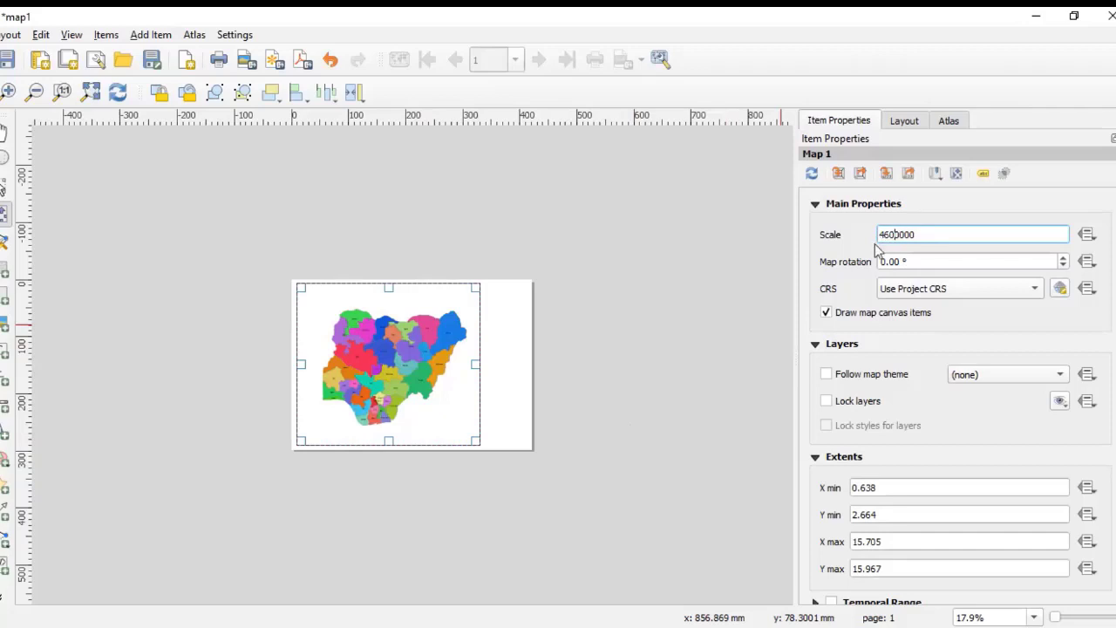
pyautogui.press('Return')
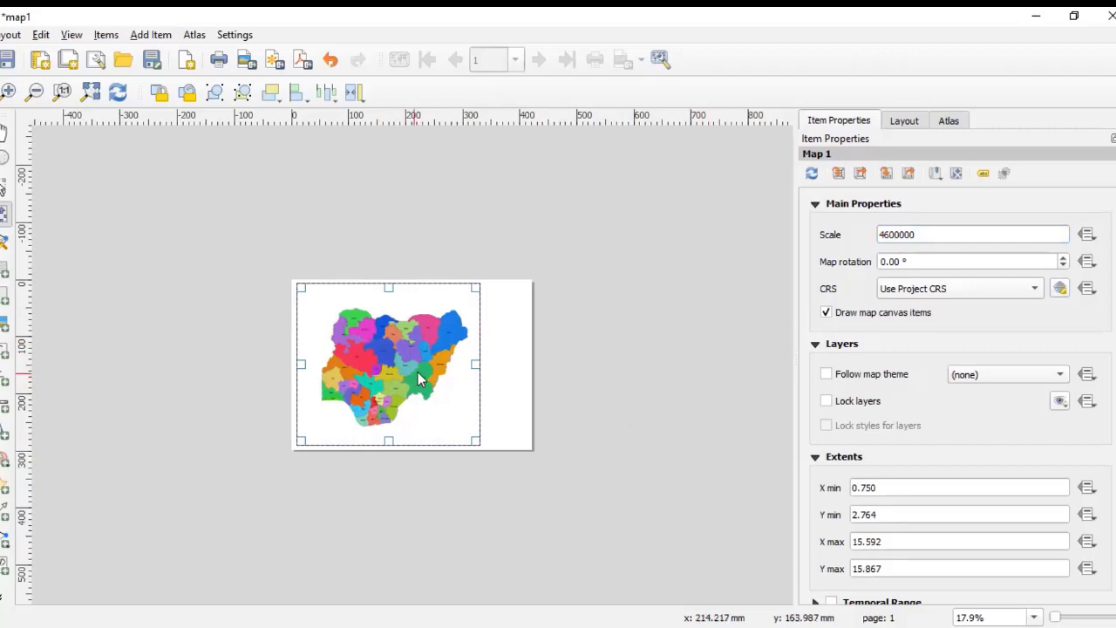
pyautogui.click(890, 234)
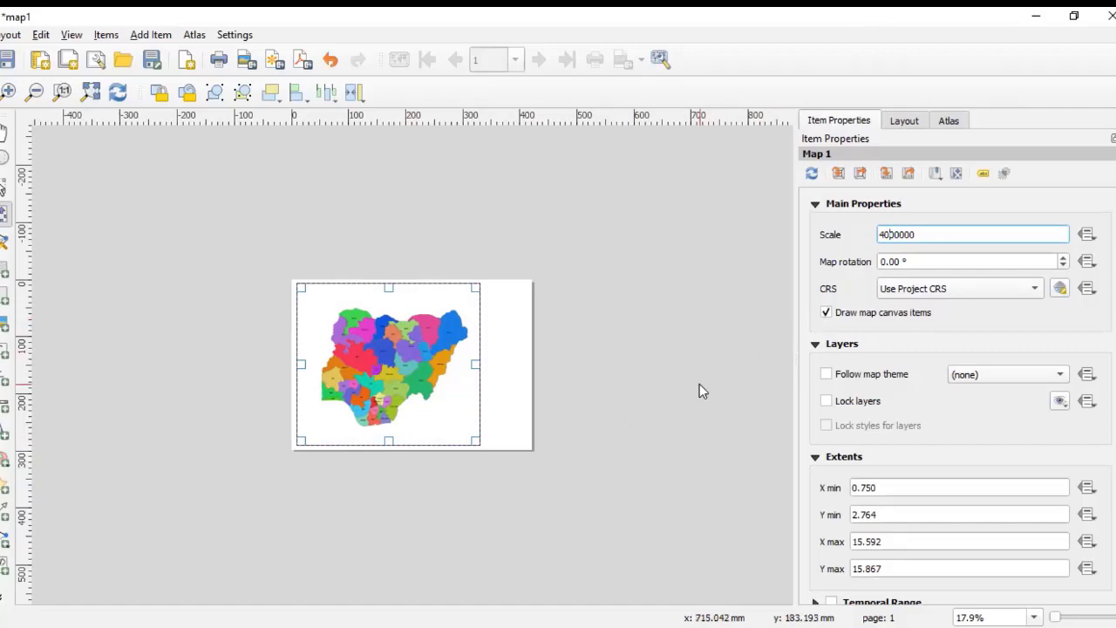
pyautogui.press('Return')
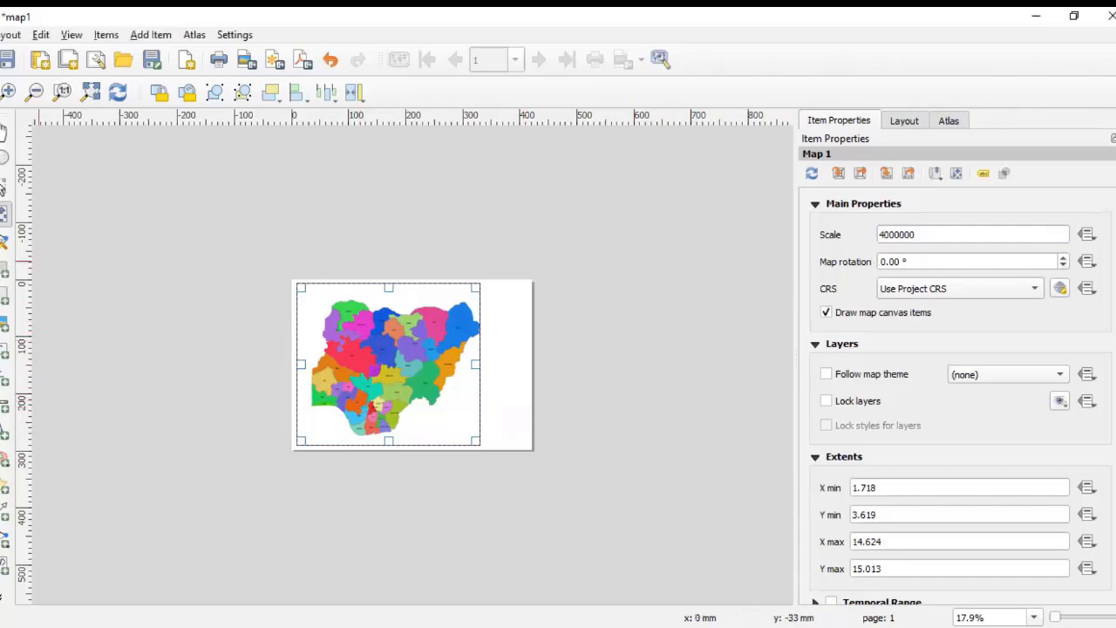
# Step: Select the map frame and nudge its map content slightly to reposition Nigeria inside the frame
pyautogui.click(126, 340)
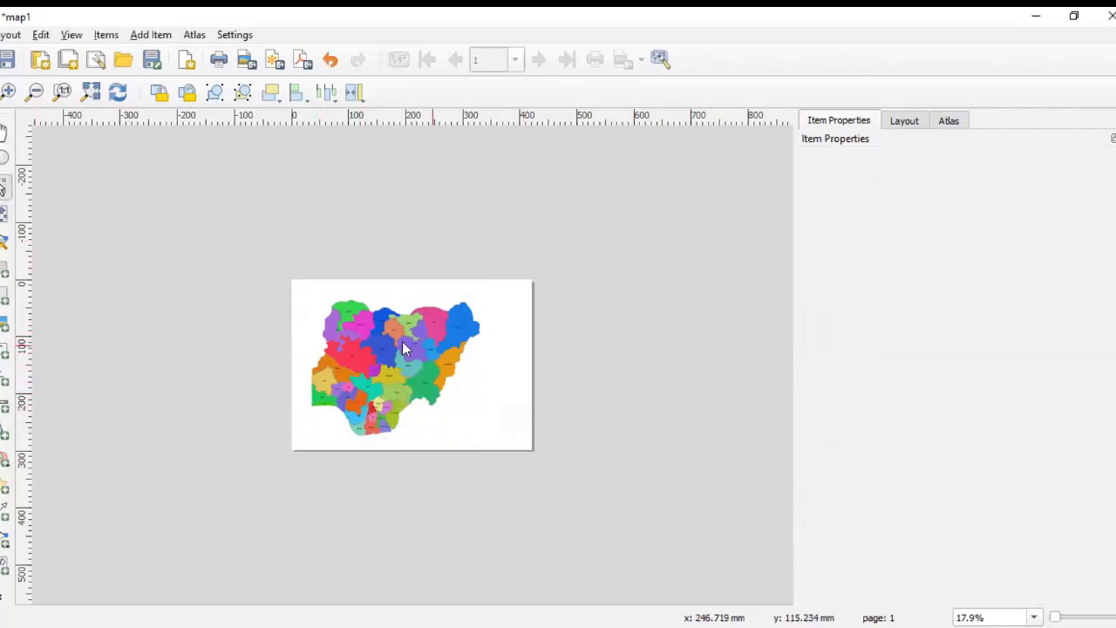
pyautogui.click(397, 363)
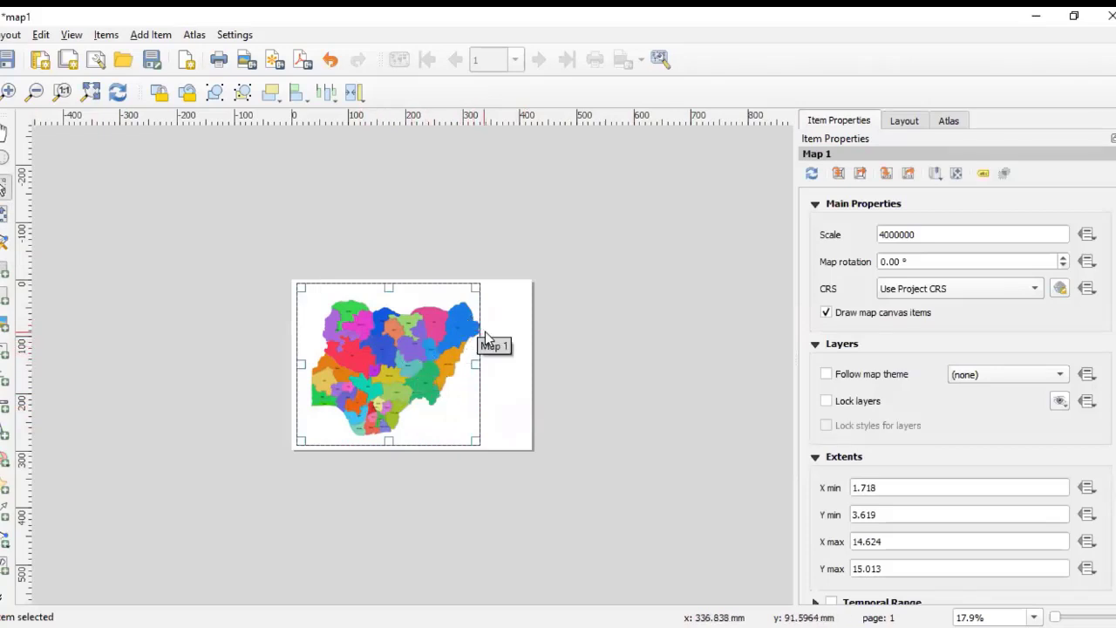
pyautogui.press('c')
pyautogui.moveTo(400, 374); pyautogui.dragTo(398, 373)
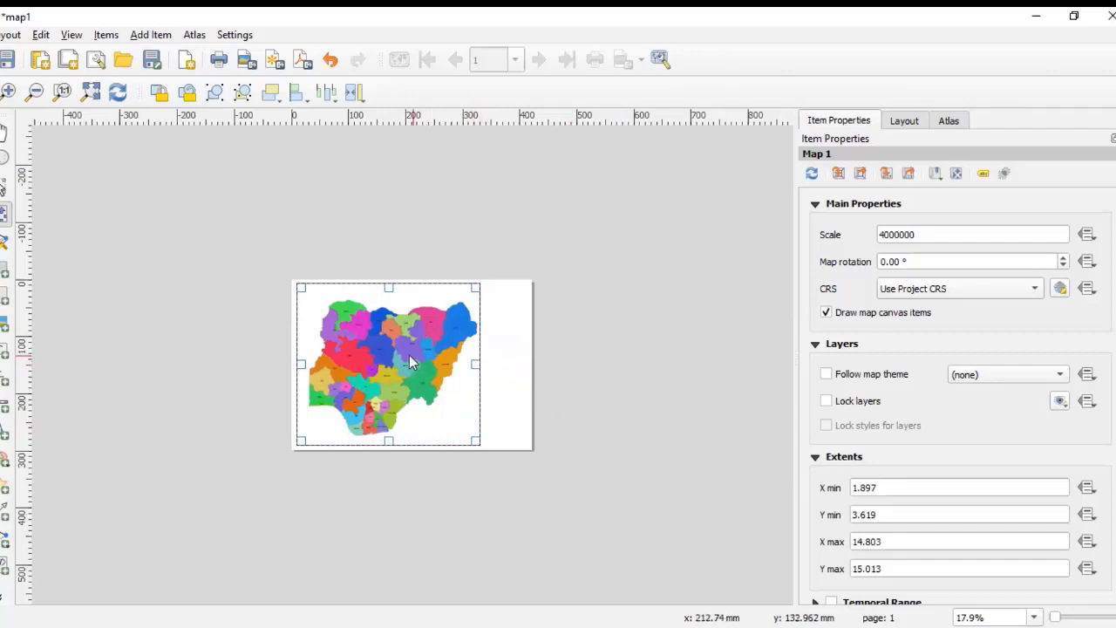
pyautogui.moveTo(378, 365); pyautogui.dragTo(372, 368)
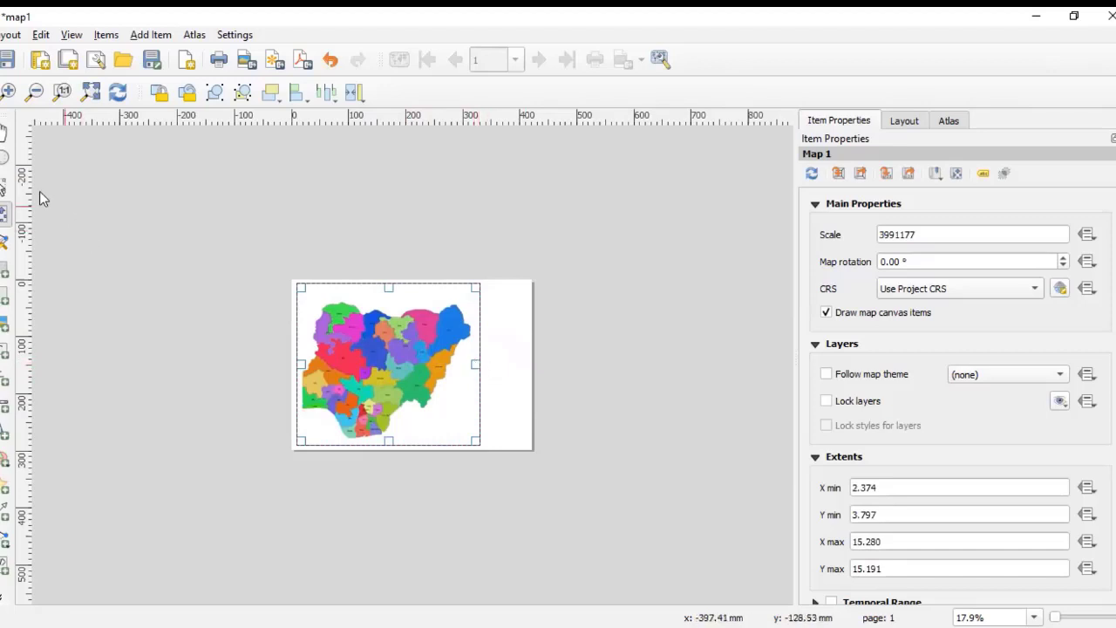
# Step: Narrow the map frame slightly by pulling its right edge inward
pyautogui.click(4, 186)
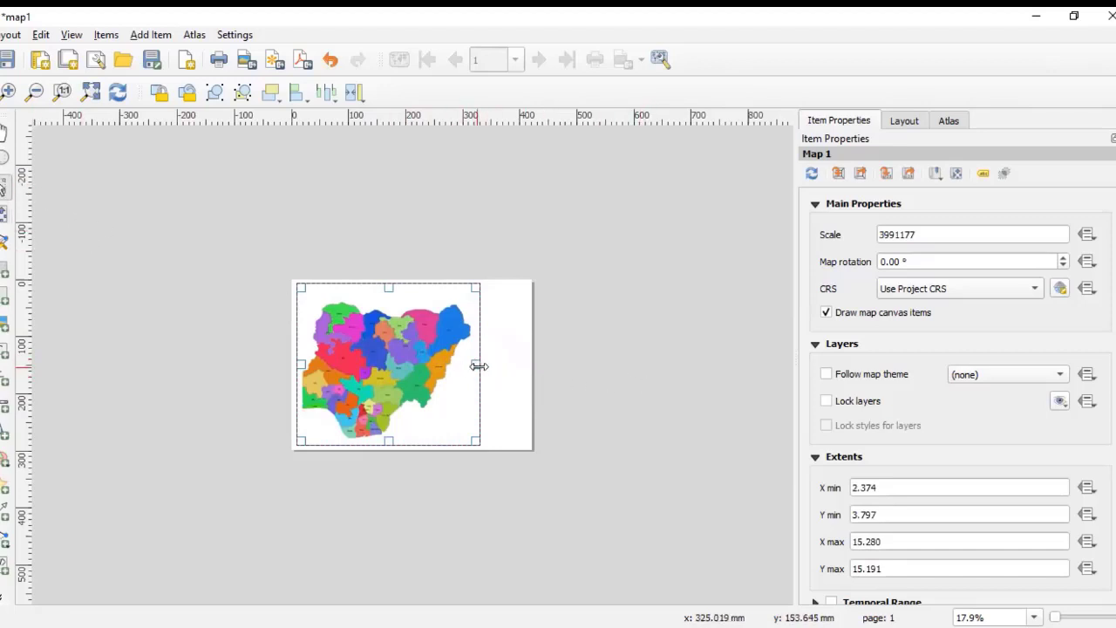
pyautogui.moveTo(478, 362); pyautogui.dragTo(468, 363)
pyautogui.click(596, 405)
pyautogui.click(455, 367)
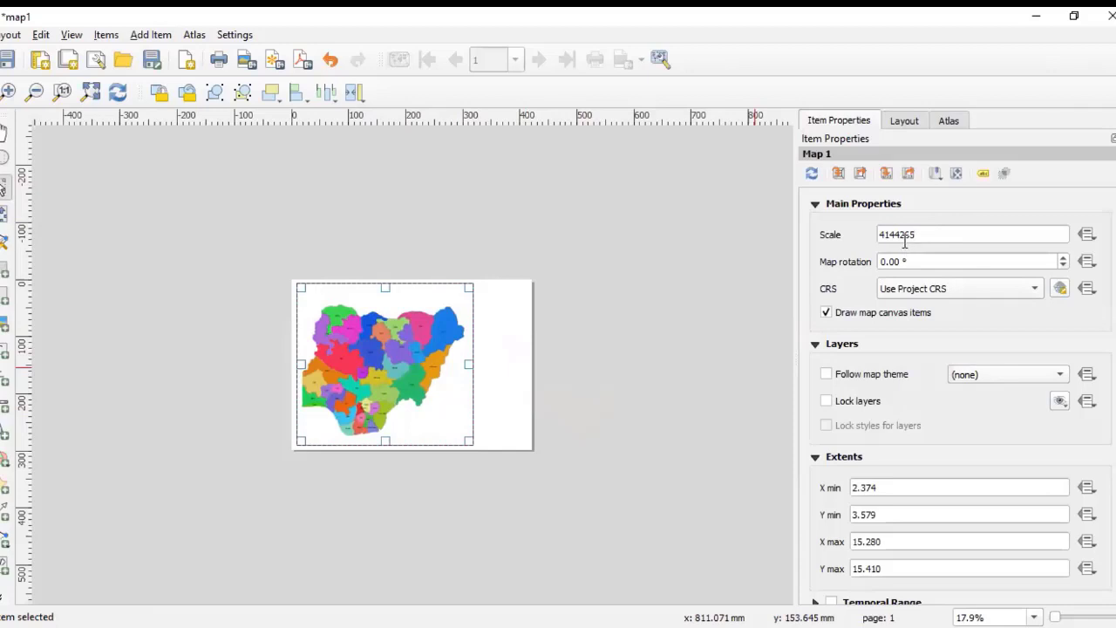
# Step: Set the map item's scale back to 4000000
pyautogui.click(542, 385)
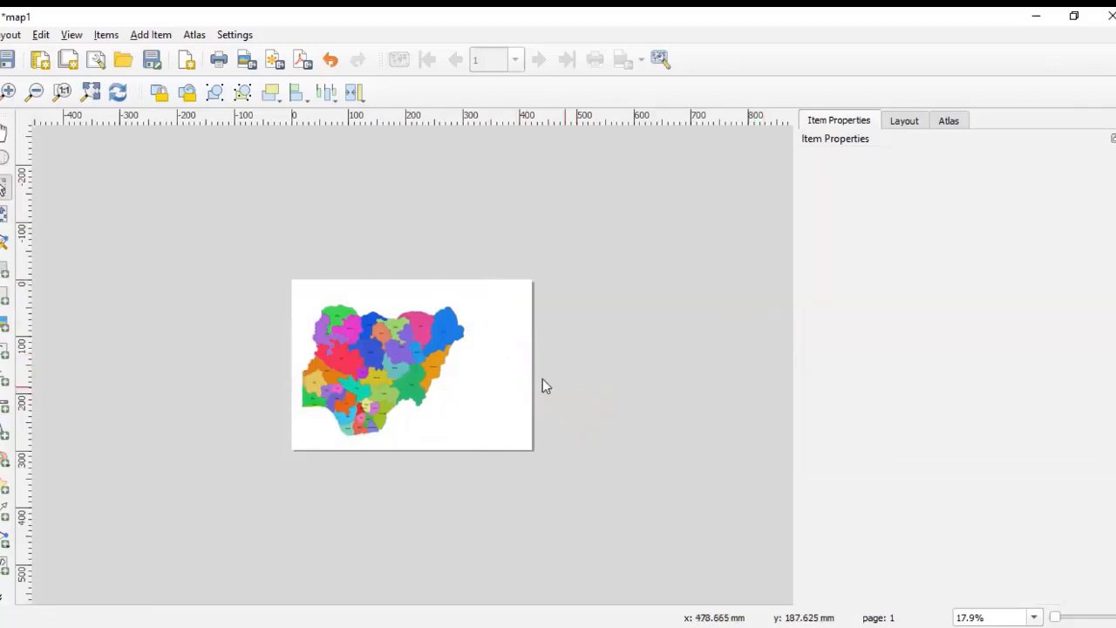
pyautogui.click(415, 335)
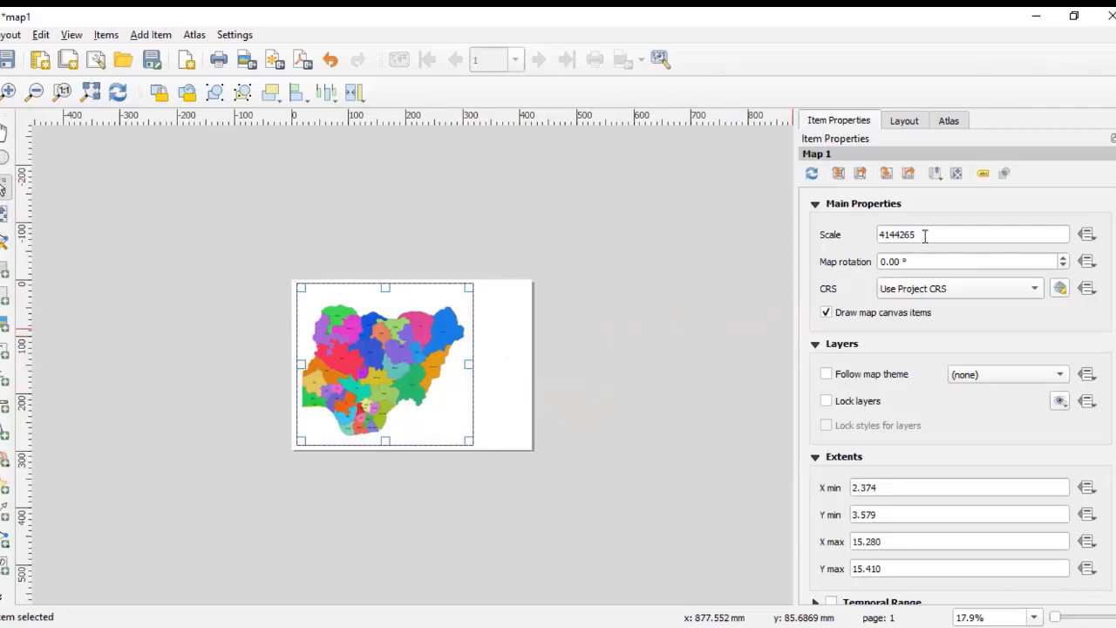
pyautogui.moveTo(921, 233); pyautogui.dragTo(884, 237)
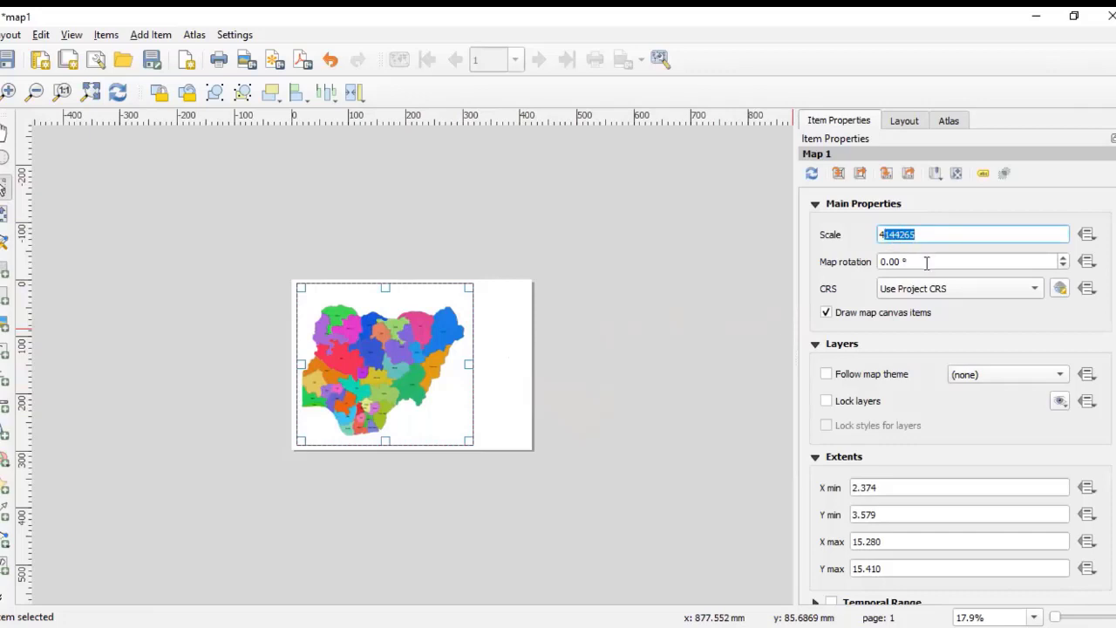
pyautogui.write('000000')
pyautogui.click(629, 447)
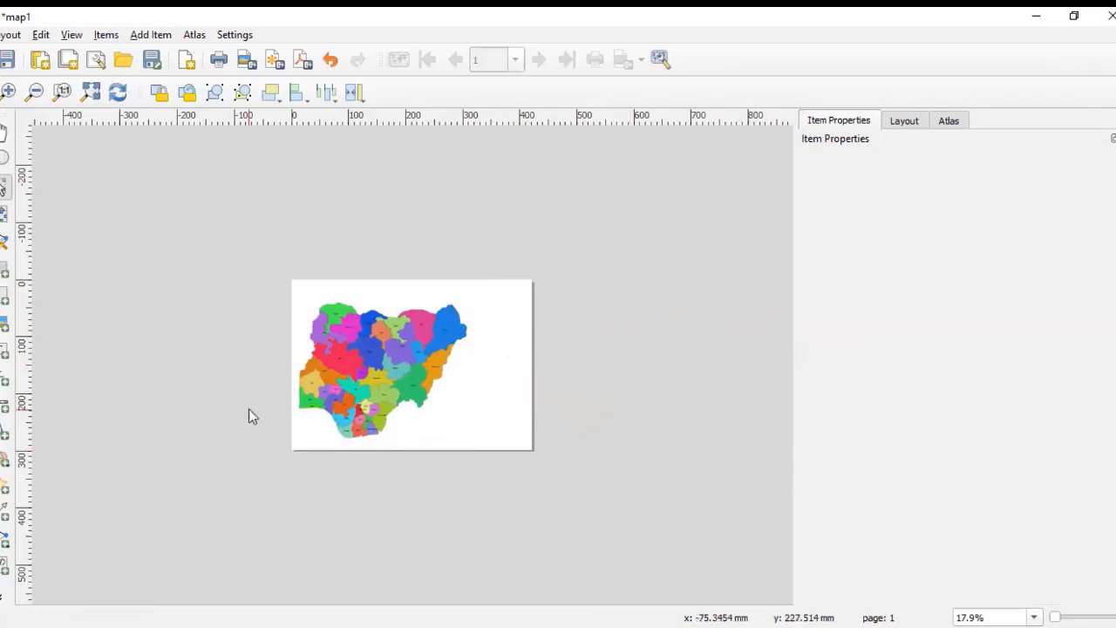
# Step: Shift the map content slightly inside the frame with the move-content tool
pyautogui.click(358, 402)
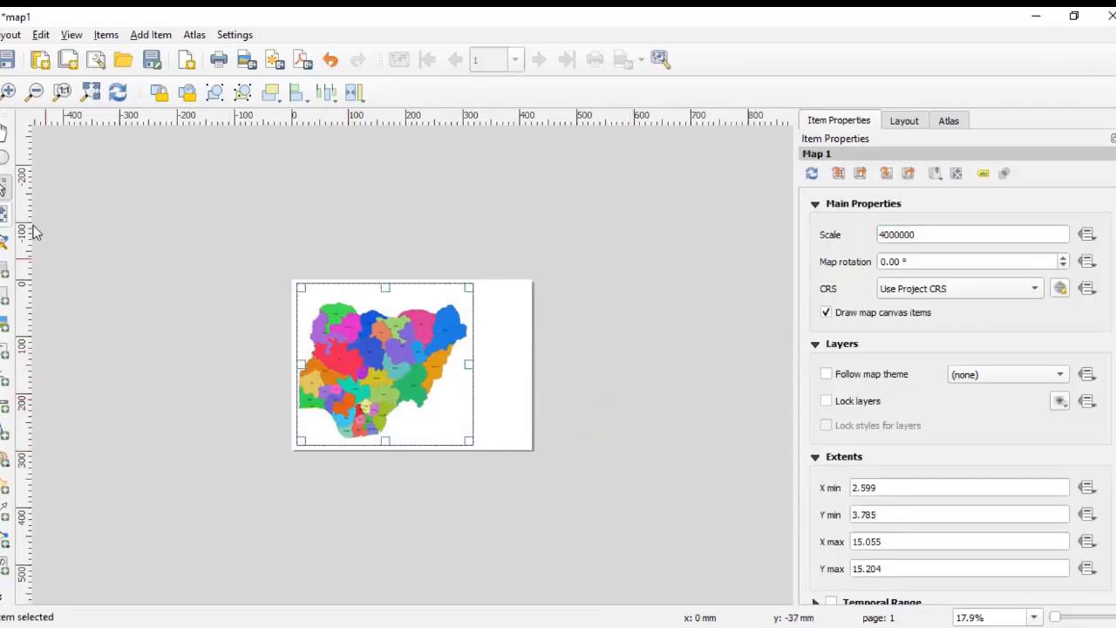
pyautogui.click(5, 214)
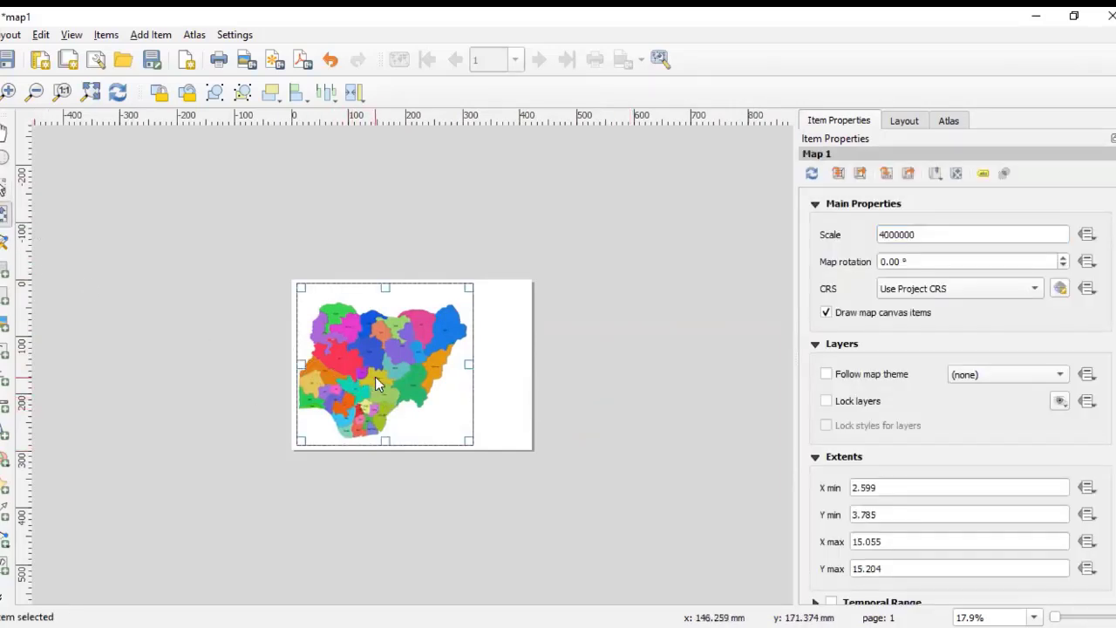
pyautogui.moveTo(375, 376); pyautogui.dragTo(377, 377)
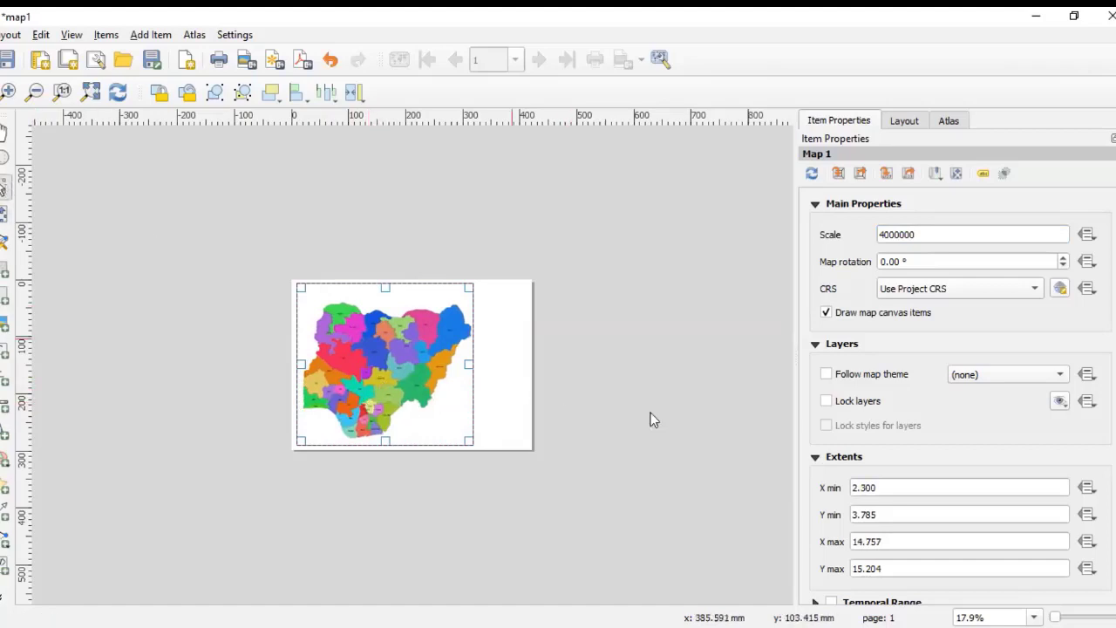
pyautogui.click(669, 445)
# Step: Turn on the frame for the map item
pyautogui.click(443, 392)
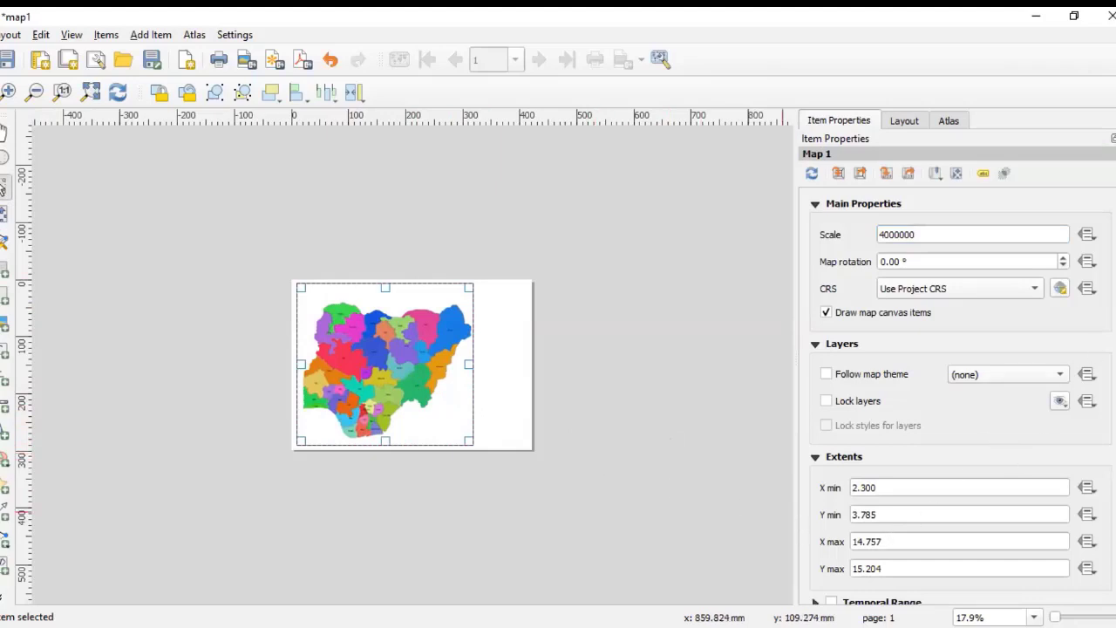
pyautogui.scroll(-8, 959, 400)
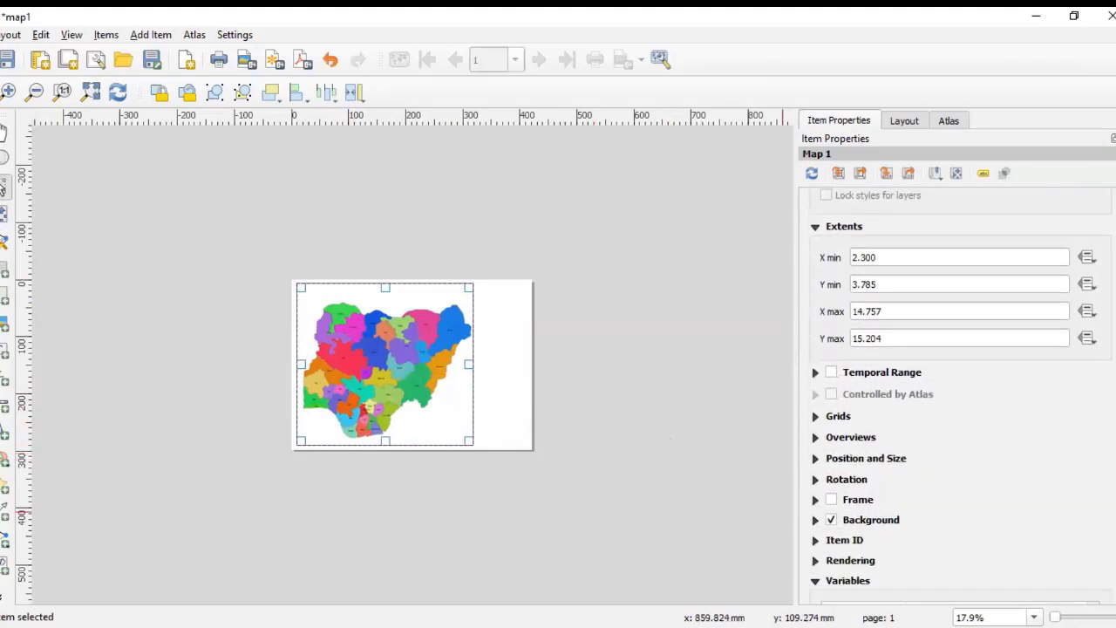
pyautogui.scroll(-1, 1086, 463)
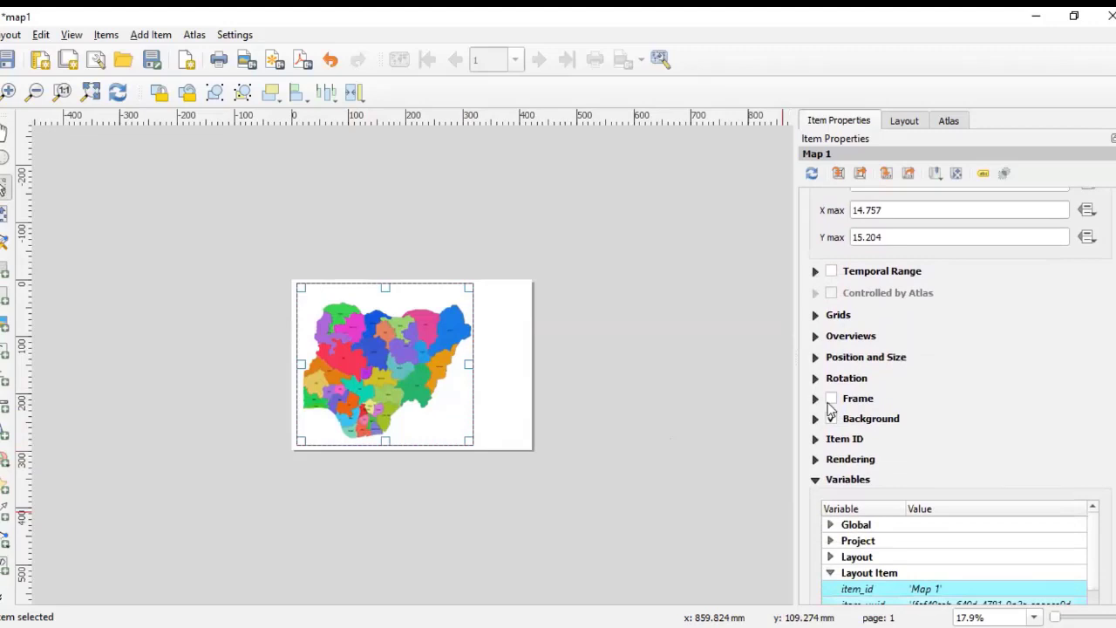
pyautogui.click(831, 398)
pyautogui.click(636, 415)
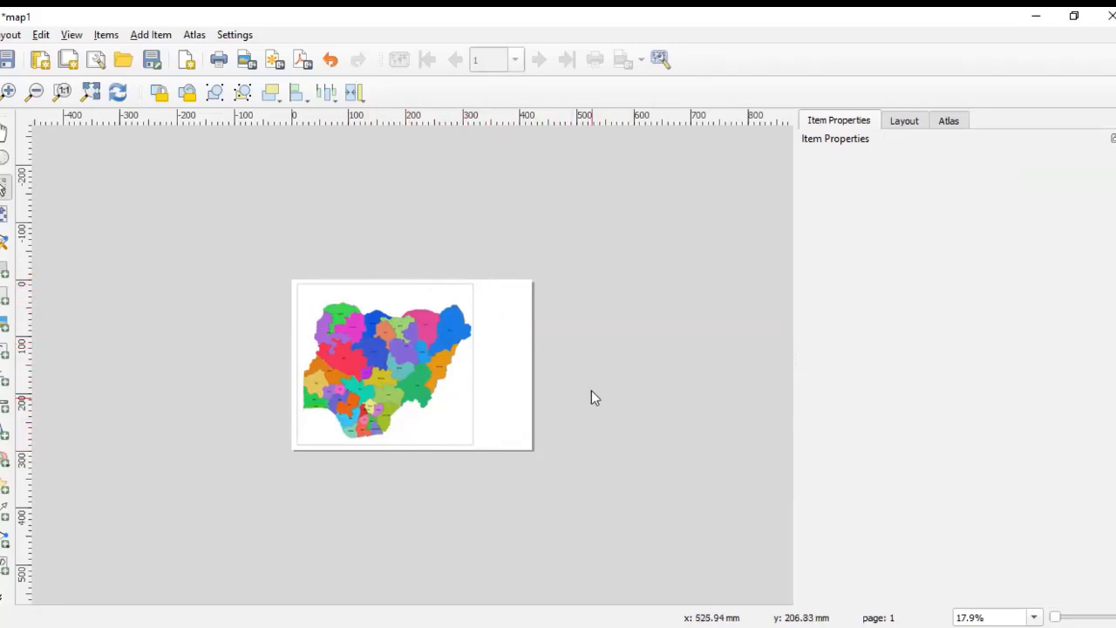
# Step: Review the map item's properties, including its frame and background settings
pyautogui.click(456, 377)
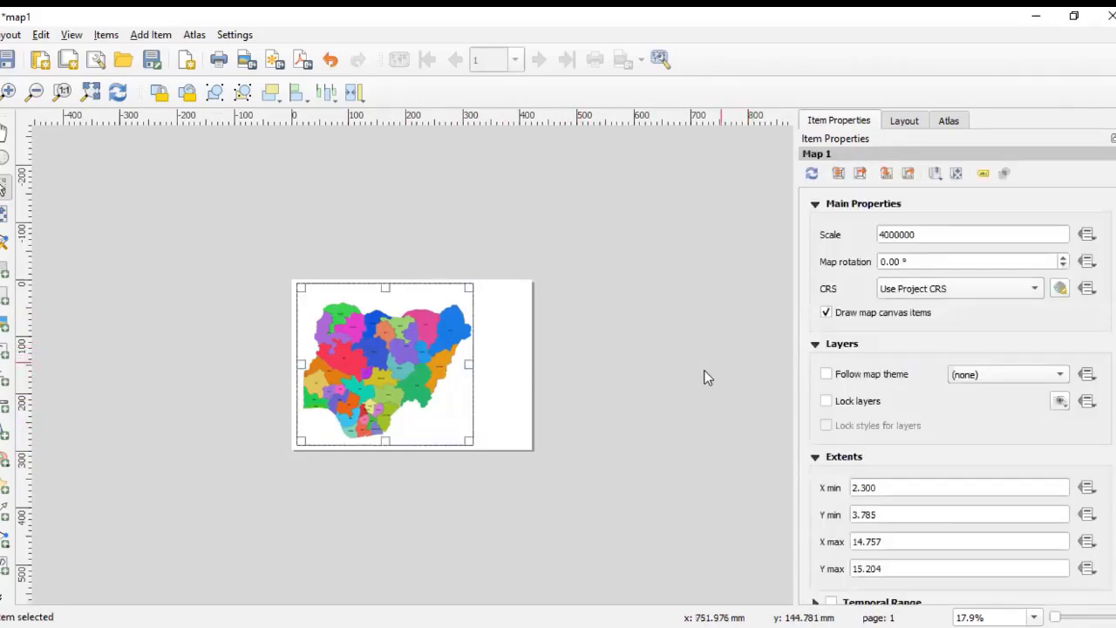
pyautogui.click(674, 379)
pyautogui.click(448, 380)
pyautogui.scroll(-5, 958, 393)
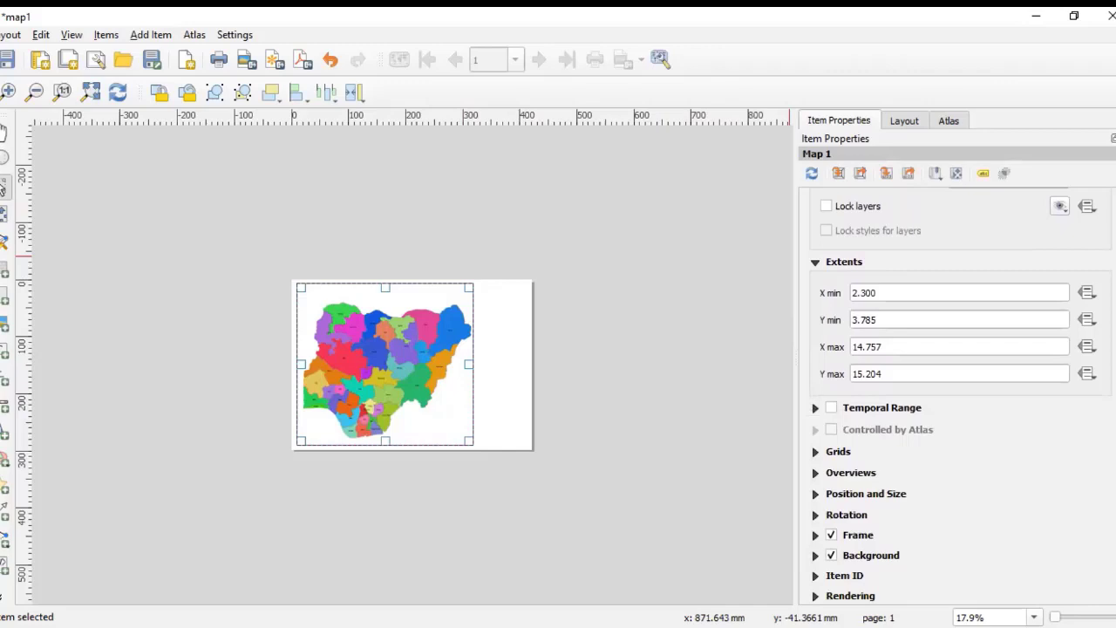
pyautogui.scroll(5, 959, 393)
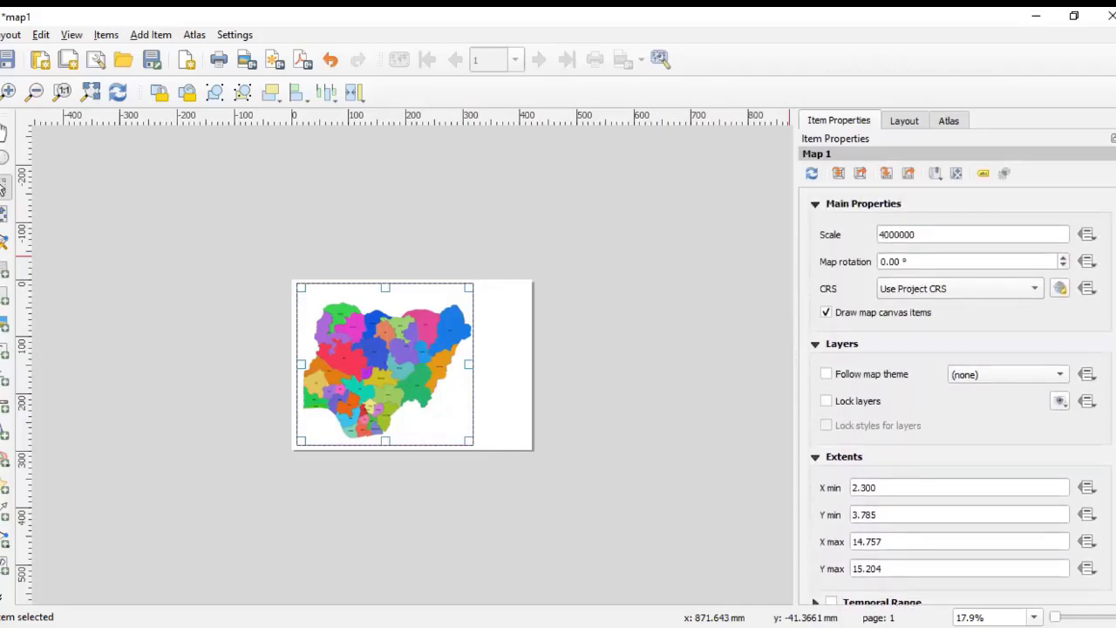
pyautogui.click(627, 319)
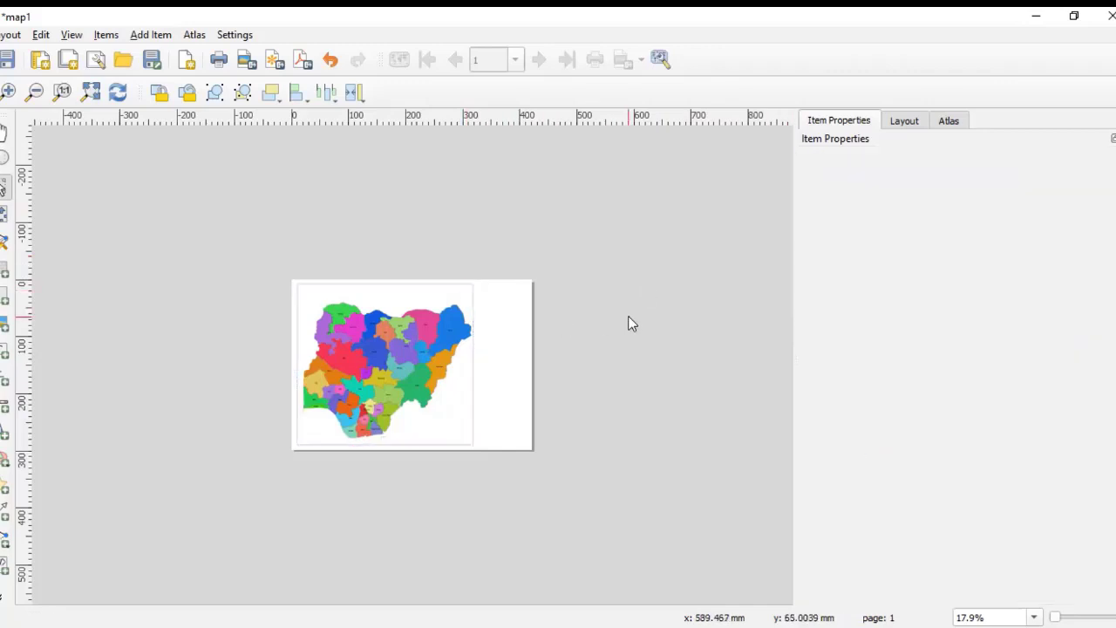
pyautogui.click(439, 318)
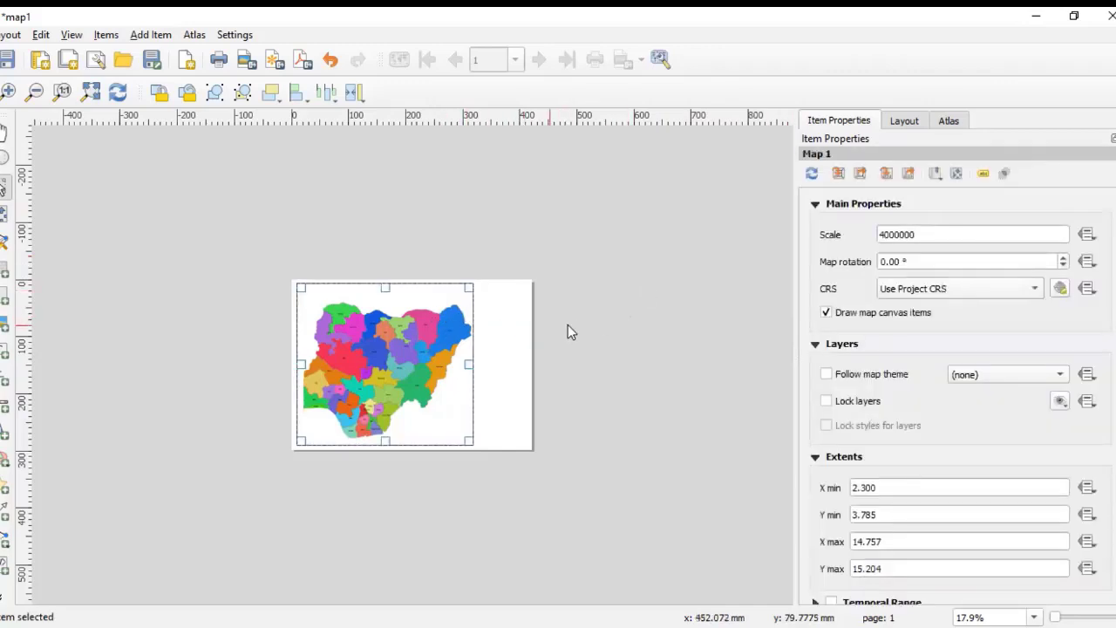
pyautogui.click(618, 331)
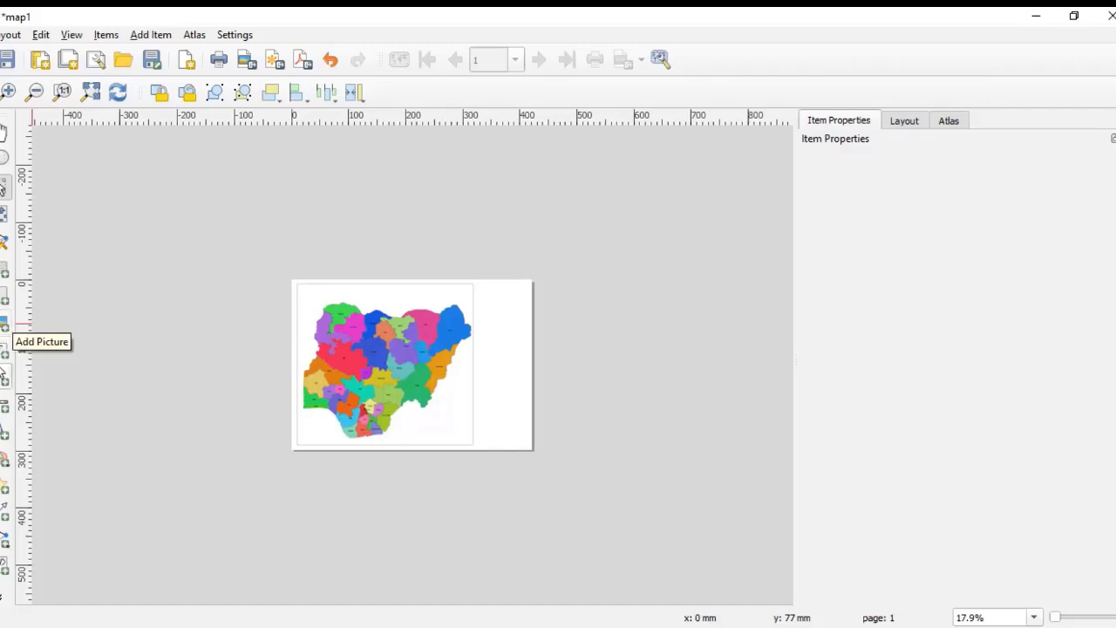
# Step: Draw a picture box near the map's lower-right corner and set it to use a raster image
pyautogui.click(4, 327)
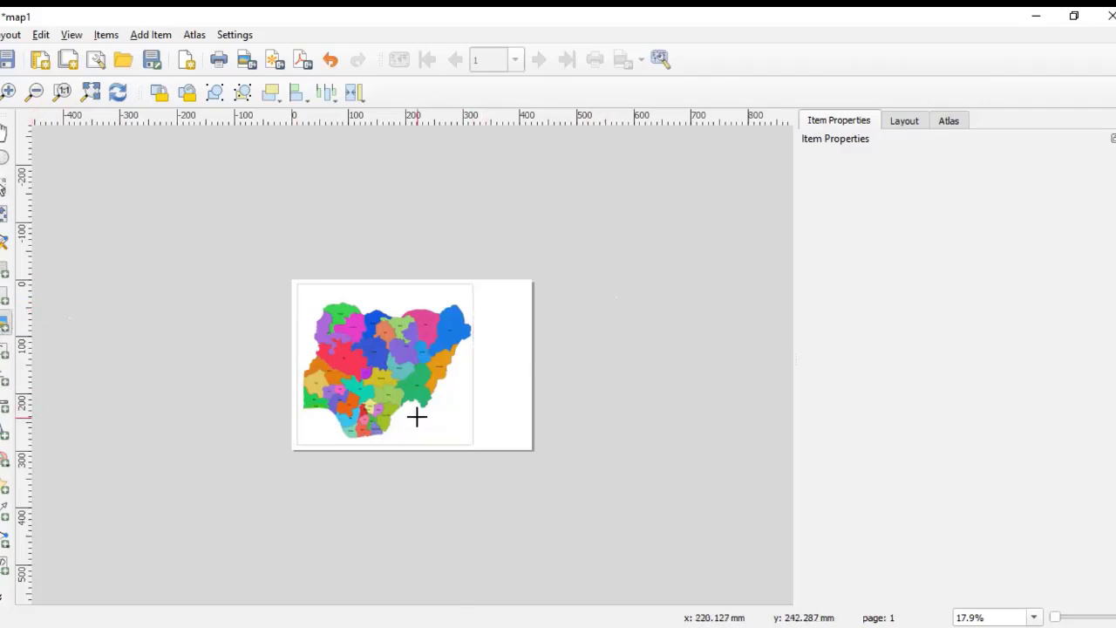
pyautogui.moveTo(426, 418); pyautogui.dragTo(465, 443)
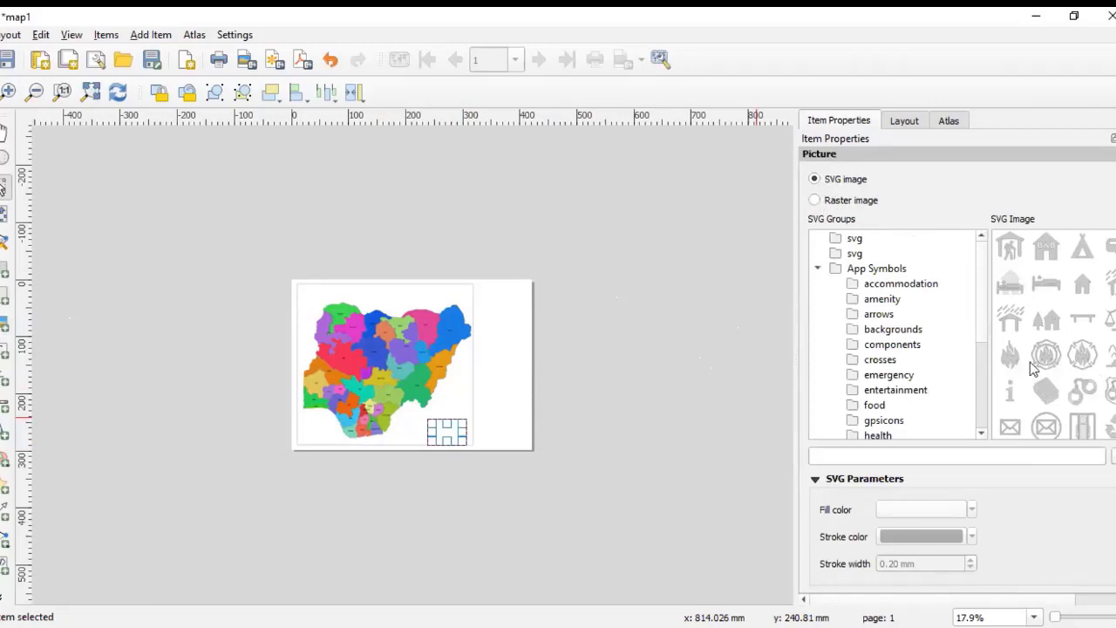
pyautogui.click(896, 292)
pyautogui.click(882, 305)
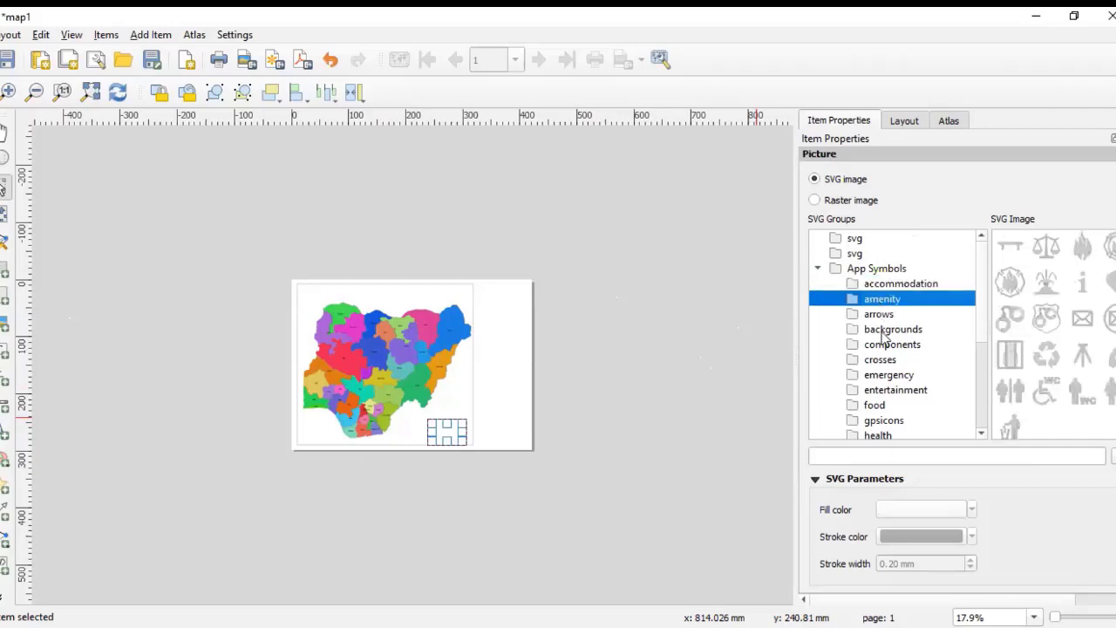
pyautogui.click(883, 330)
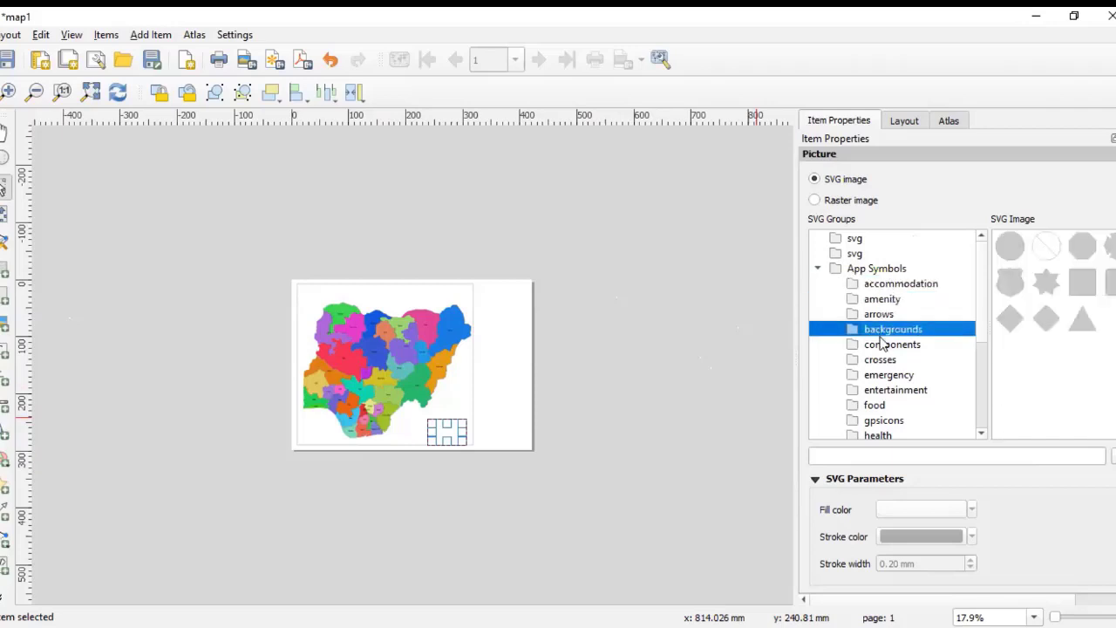
pyautogui.click(815, 201)
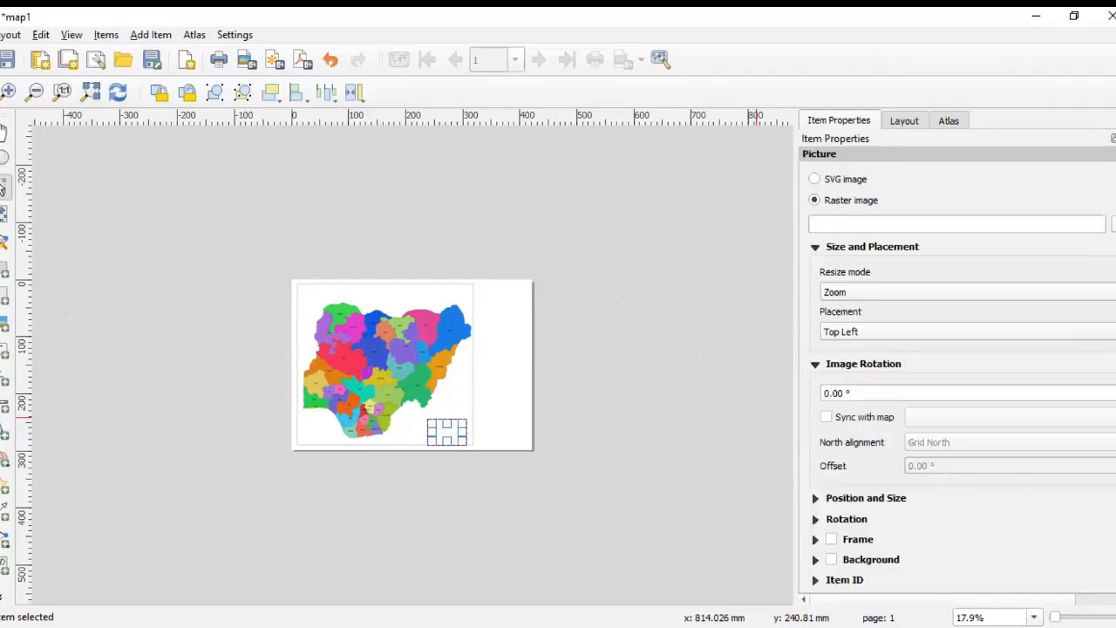
# Step: Load cadstructure logo.jpg from the Desktop photo folder as the picture
pyautogui.click(1111, 224)
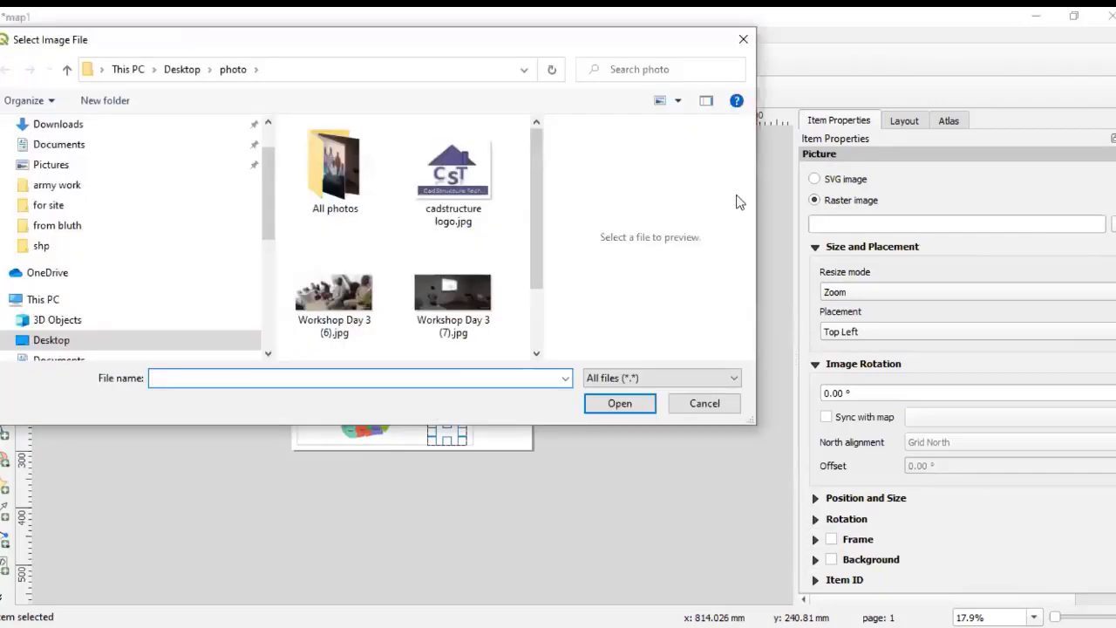
pyautogui.click(452, 179)
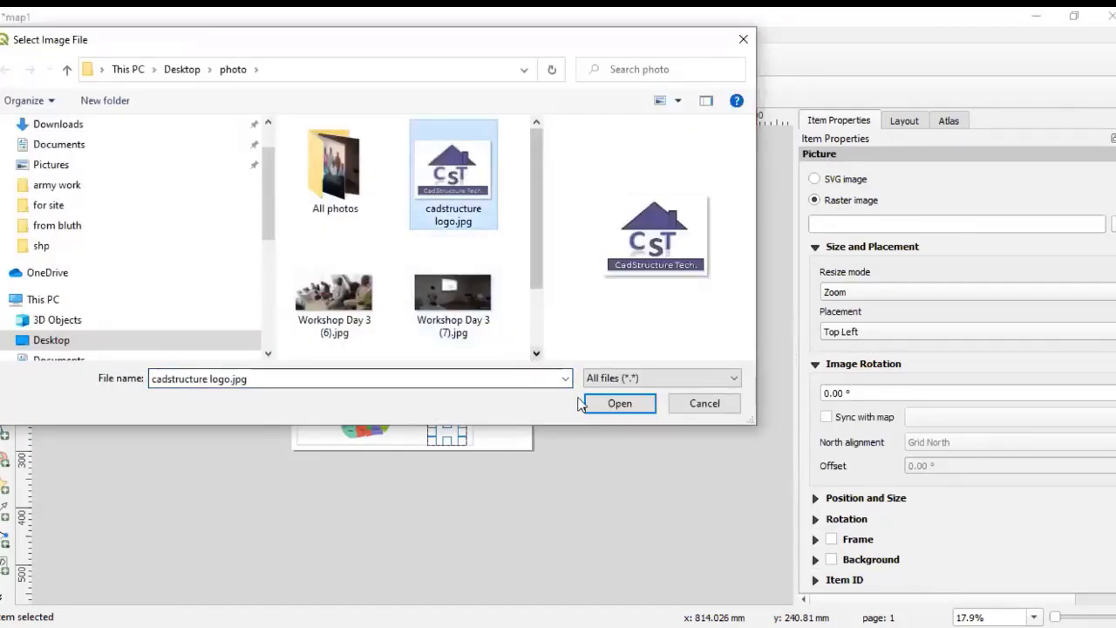
pyautogui.click(623, 409)
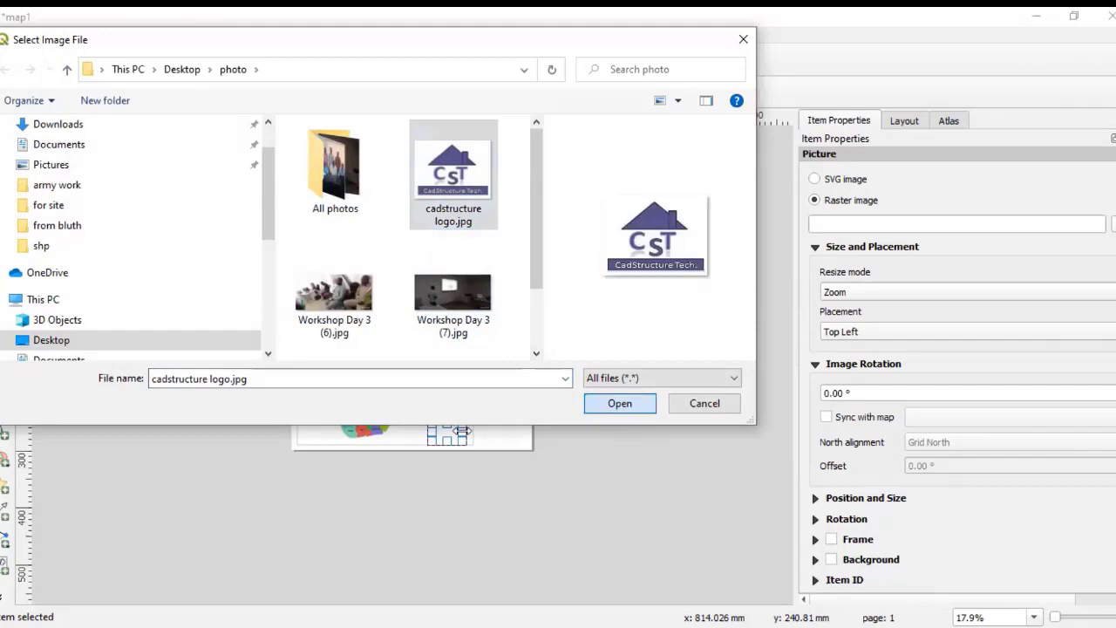
# Step: Enlarge the logo picture slightly by pulling its lower-right corner
pyautogui.scroll(2, 492, 432)
pyautogui.scroll(-2, 498, 445)
pyautogui.scroll(1, 479, 462)
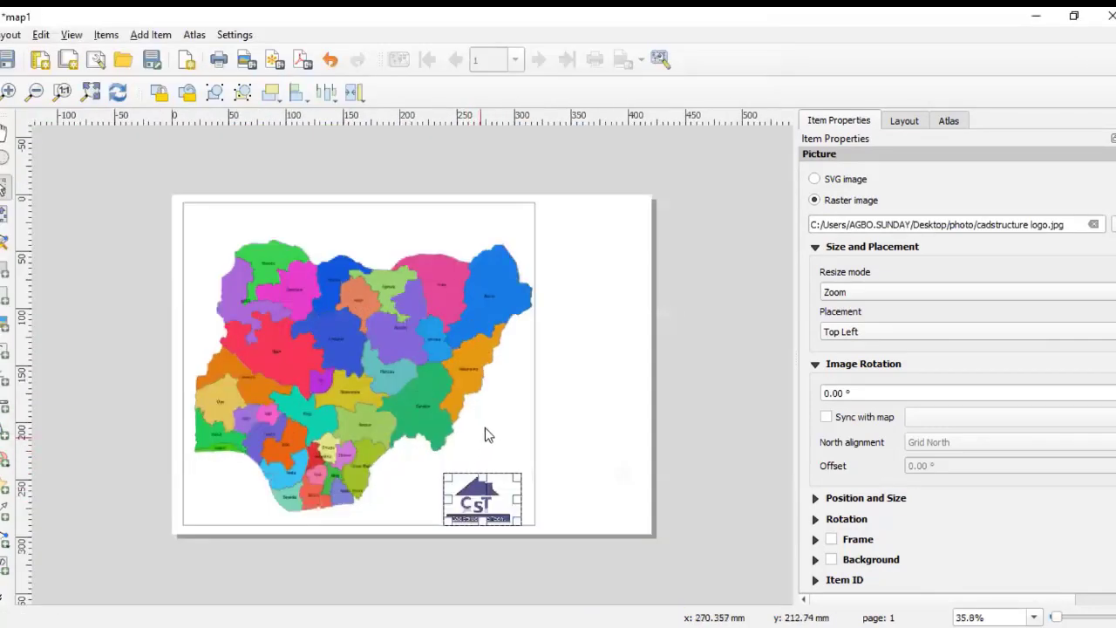
pyautogui.moveTo(523, 498); pyautogui.dragTo(531, 503)
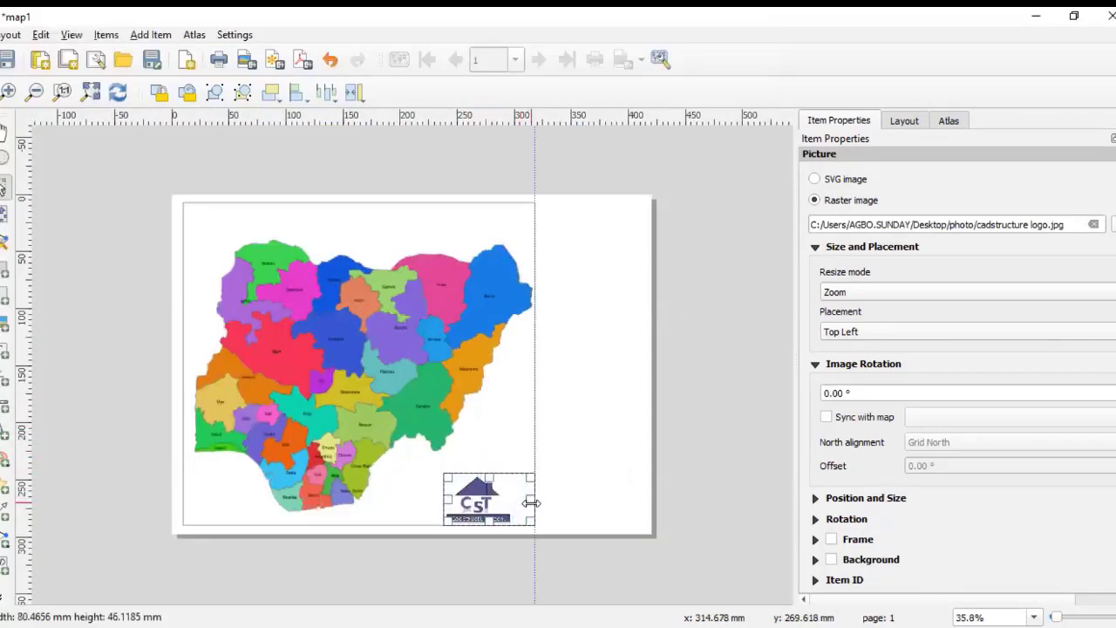
pyautogui.click(706, 481)
# Step: Add a label box in the empty upper-right area of the page beside the map
pyautogui.scroll(-2, 528, 441)
pyautogui.scroll(1, 430, 404)
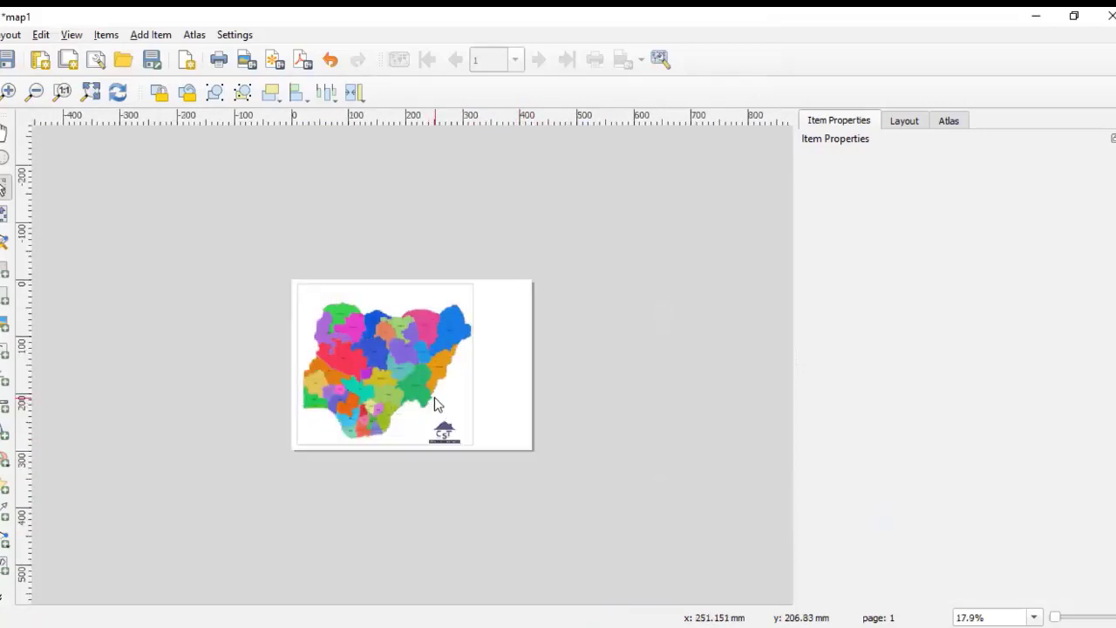
pyautogui.click(4, 322)
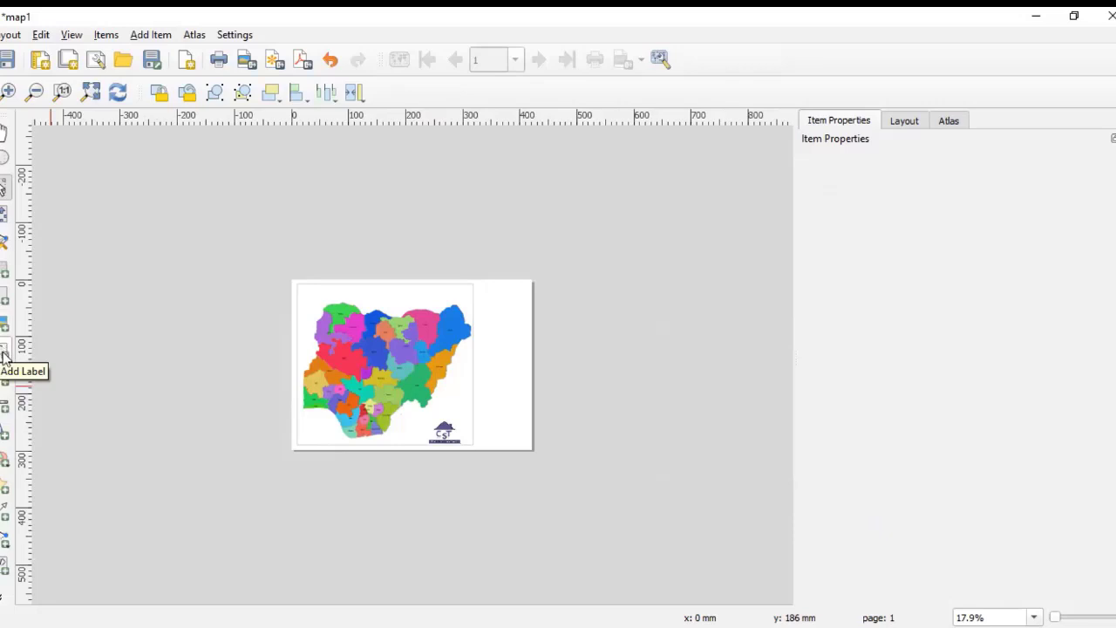
pyautogui.click(4, 350)
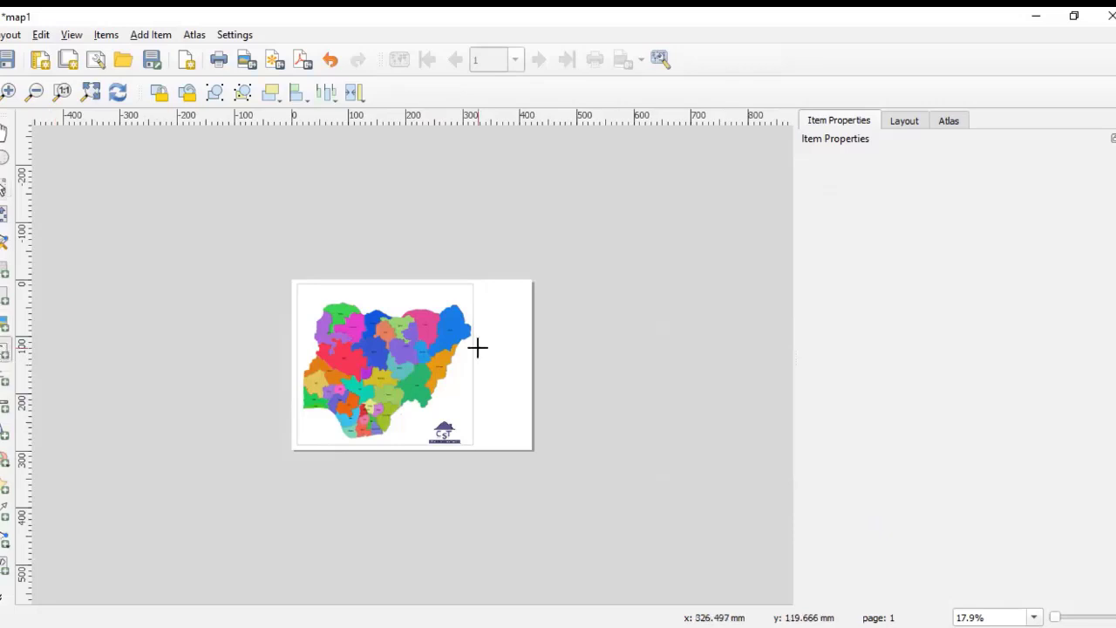
pyautogui.scroll(2, 485, 291)
pyautogui.scroll(-1, 497, 303)
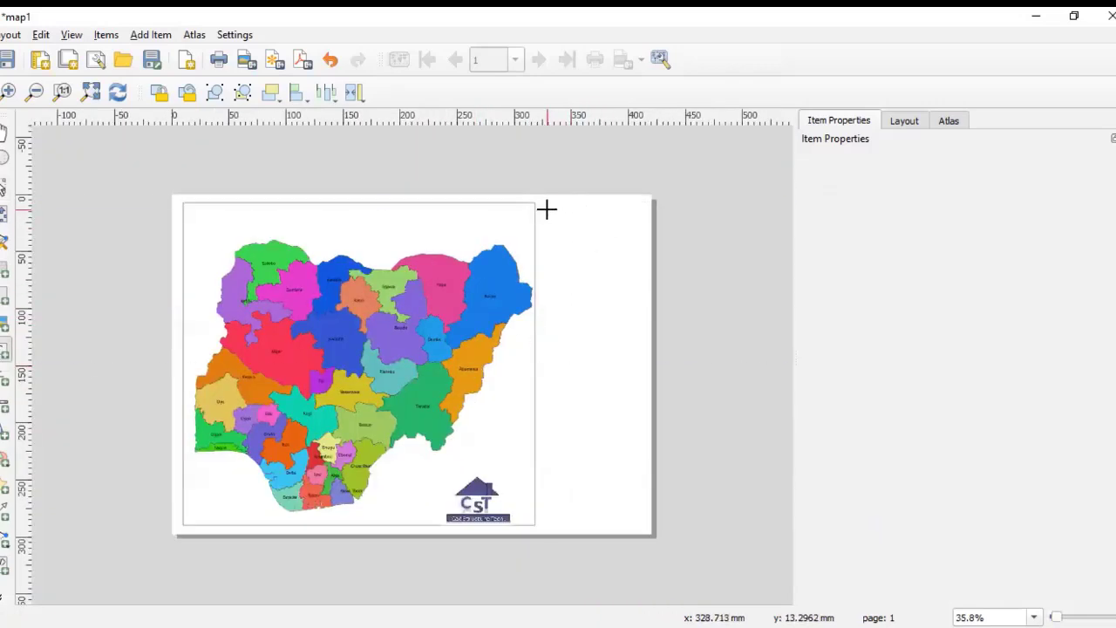
pyautogui.moveTo(544, 208); pyautogui.dragTo(642, 247)
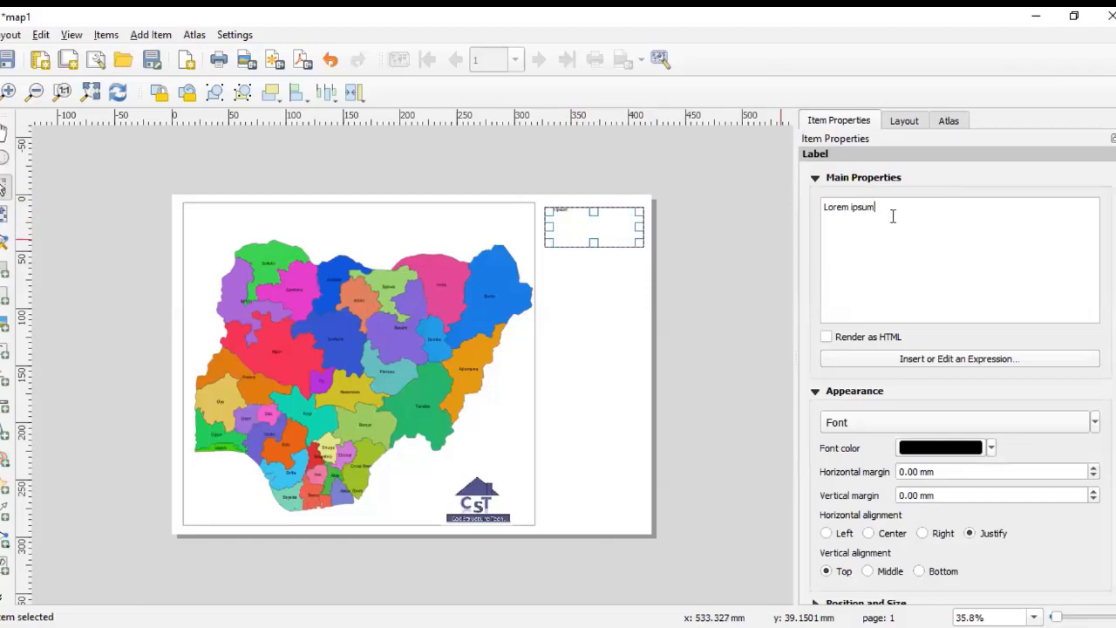
# Step: Replace the label's placeholder text with MAP OF NIGERIA
pyautogui.press('BackSpace')
pyautogui.press('BackSpace')
pyautogui.press('BackSpace')
pyautogui.write('ma')
pyautogui.press('BackSpace')
pyautogui.press('BackSpace')
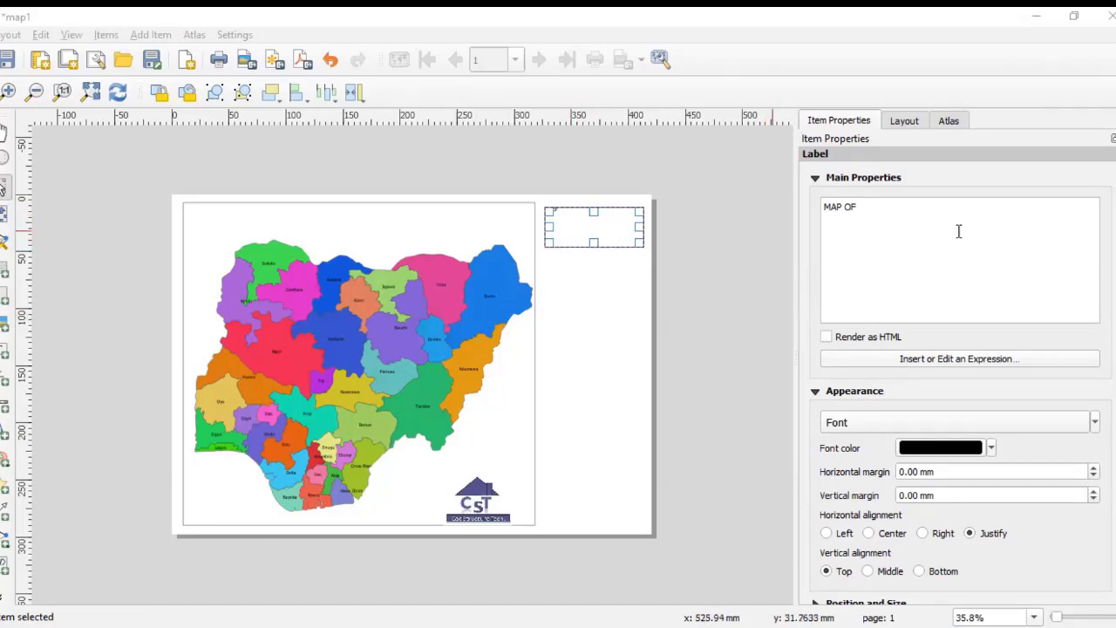
pyautogui.click(862, 207)
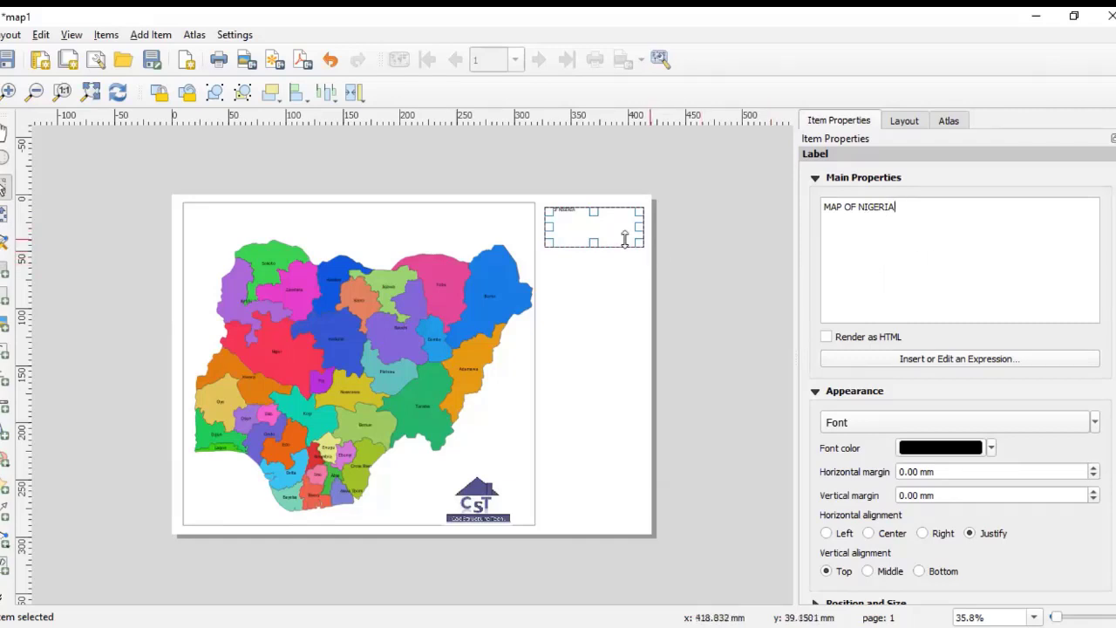
pyautogui.click(591, 265)
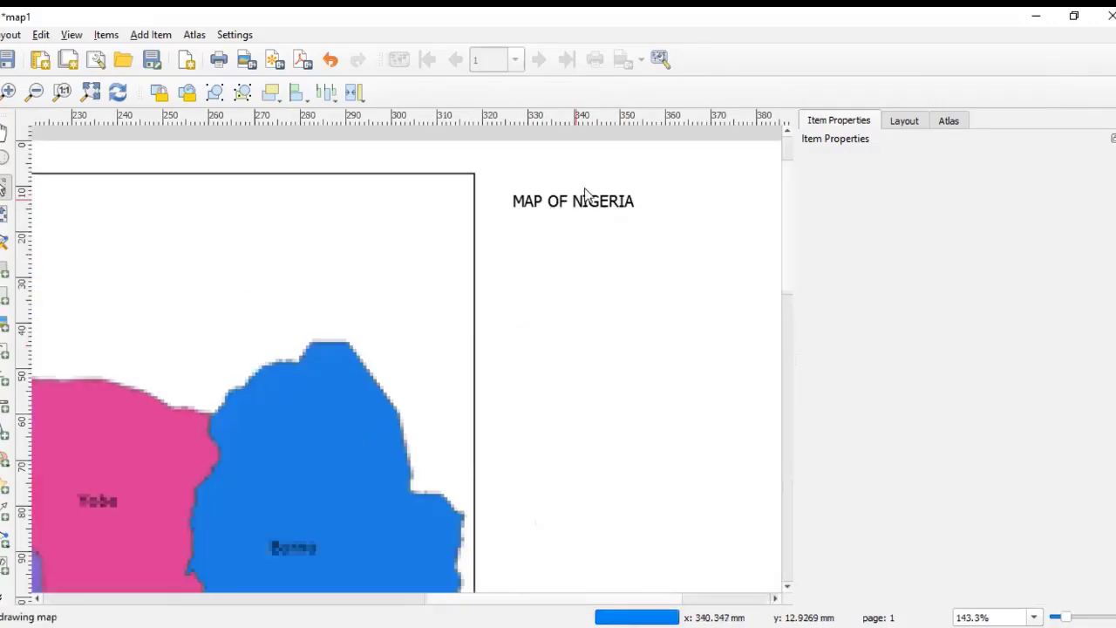
# Step: Set the MAP OF NIGERIA label's font size to 20 pt
pyautogui.scroll(4, 555, 213)
pyautogui.scroll(-4, 553, 229)
pyautogui.scroll(4, 563, 217)
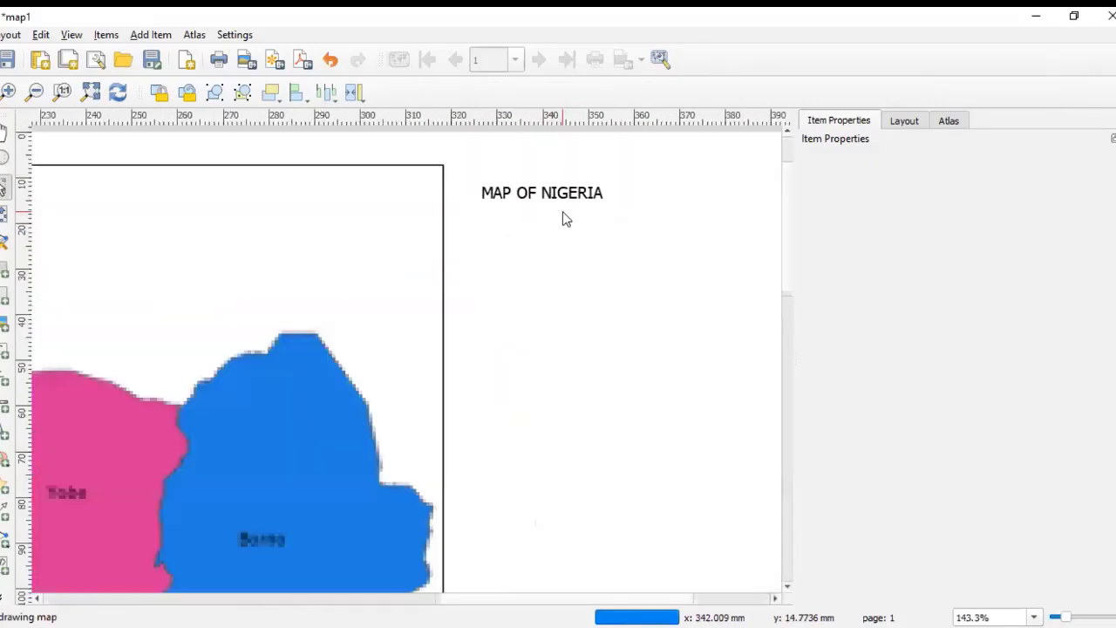
pyautogui.scroll(-4, 561, 223)
pyautogui.scroll(4, 580, 196)
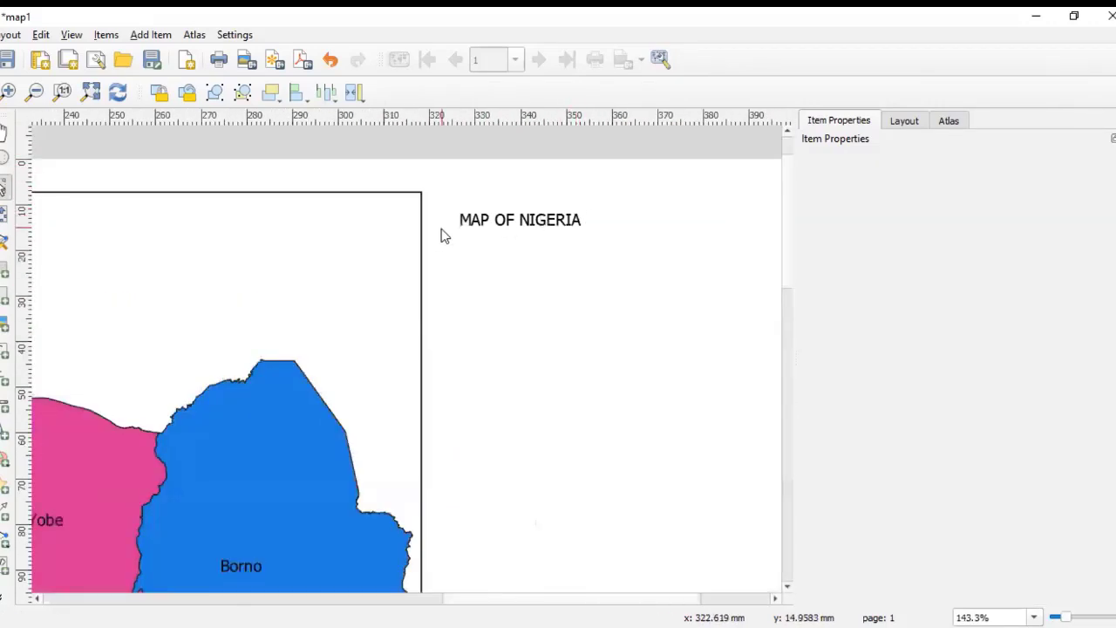
pyautogui.scroll(-2, 488, 229)
pyautogui.scroll(-2, 549, 211)
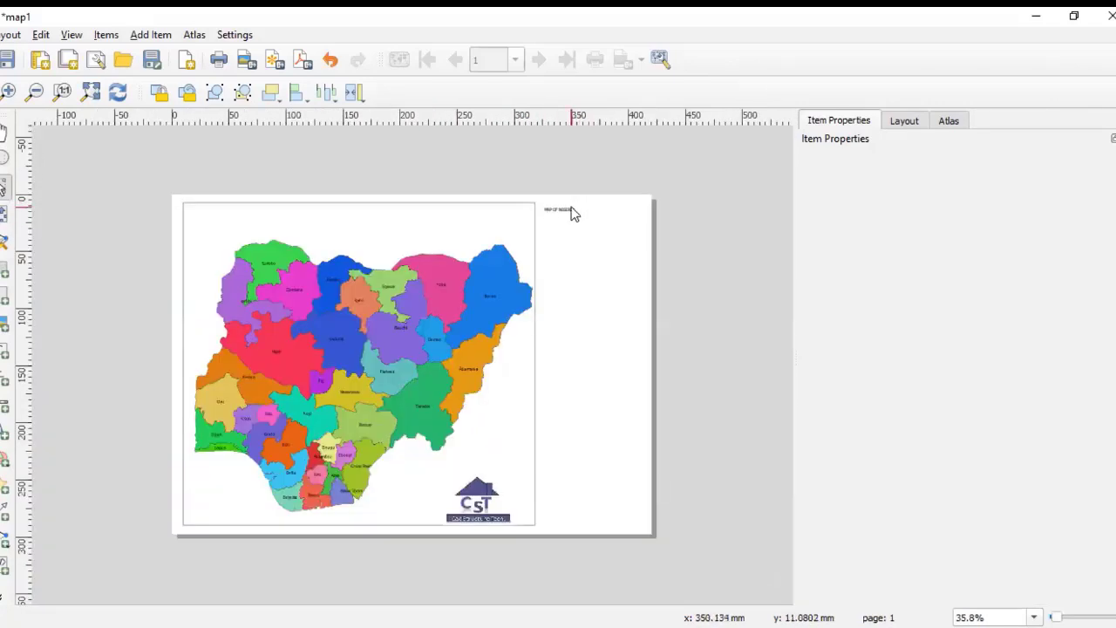
pyautogui.click(572, 214)
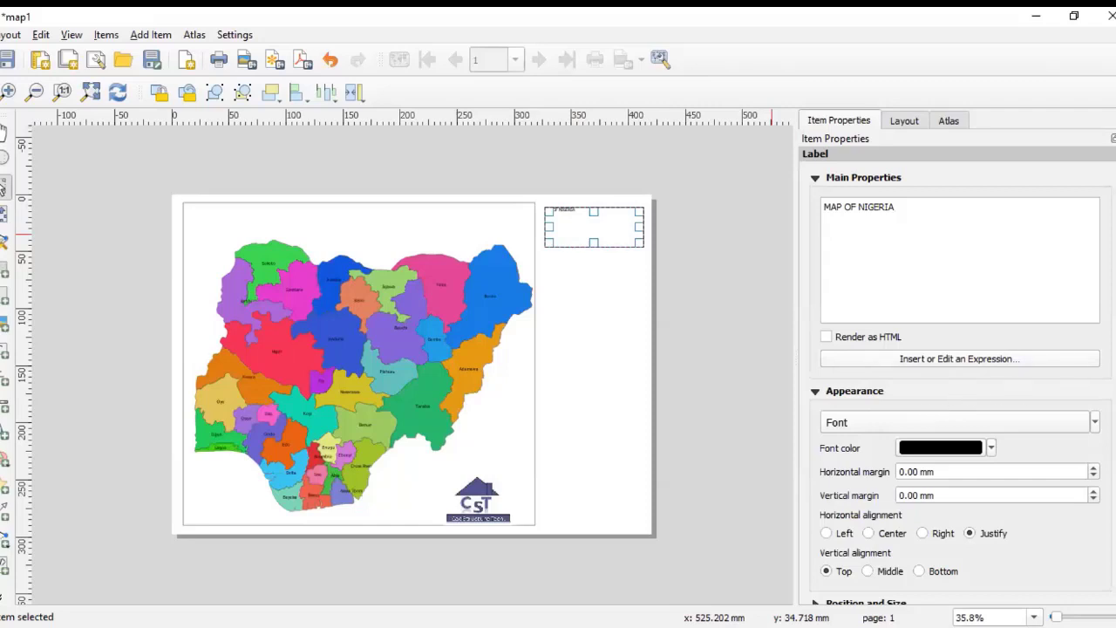
pyautogui.scroll(-3, 849, 315)
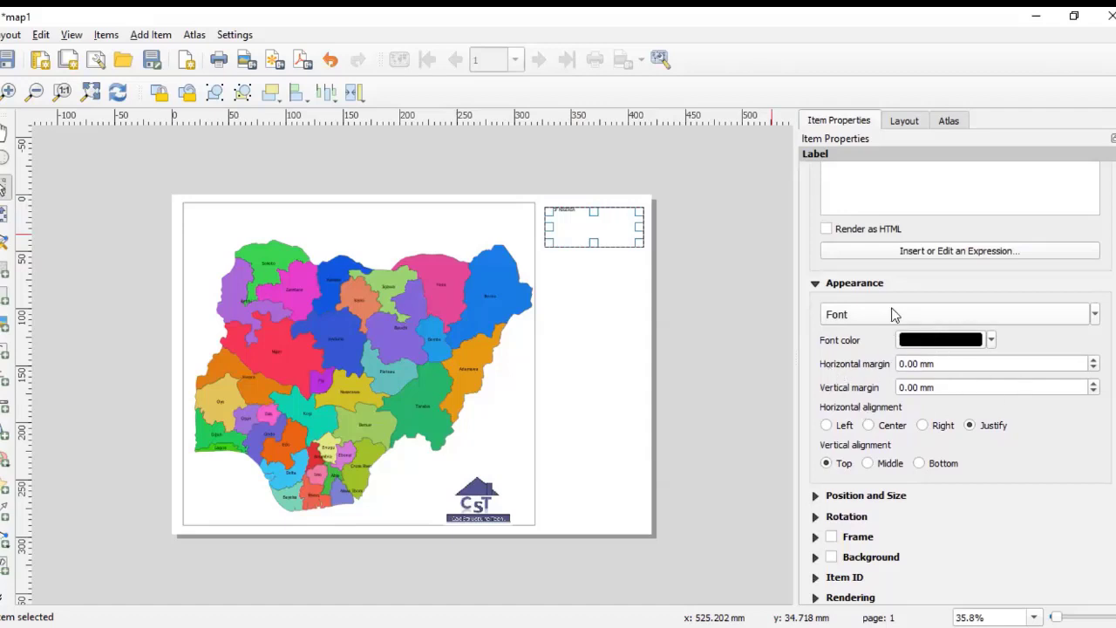
pyautogui.click(1094, 315)
pyautogui.moveTo(882, 381)
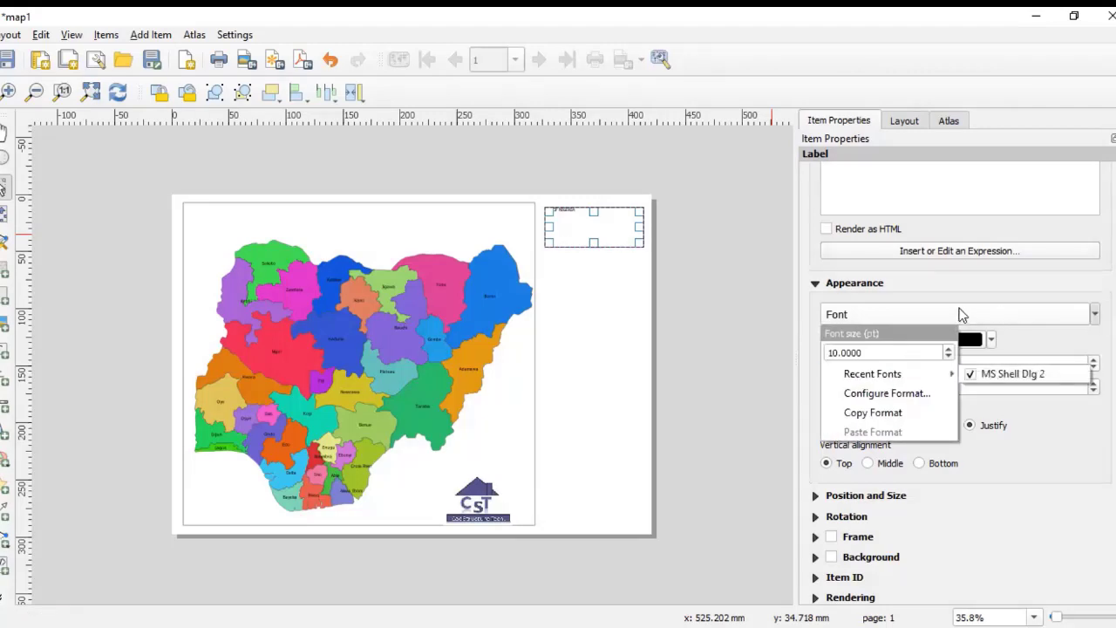
pyautogui.click(963, 314)
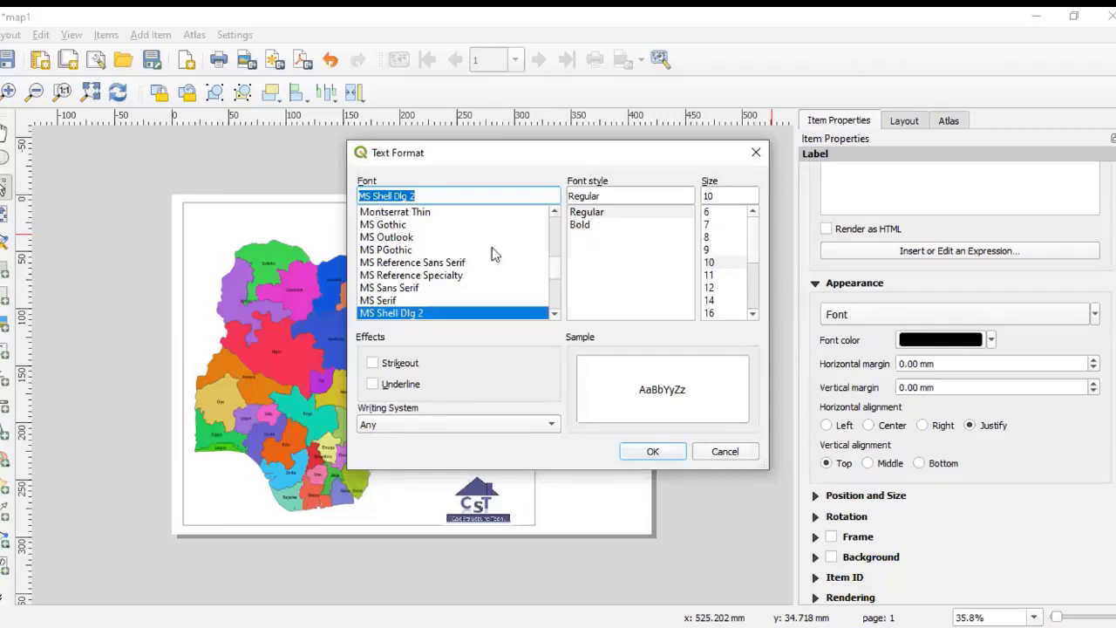
pyautogui.moveTo(551, 263)
pyautogui.mouseDown()
pyautogui.moveTo(552, 298)
pyautogui.moveTo(552, 249)
pyautogui.mouseUp()
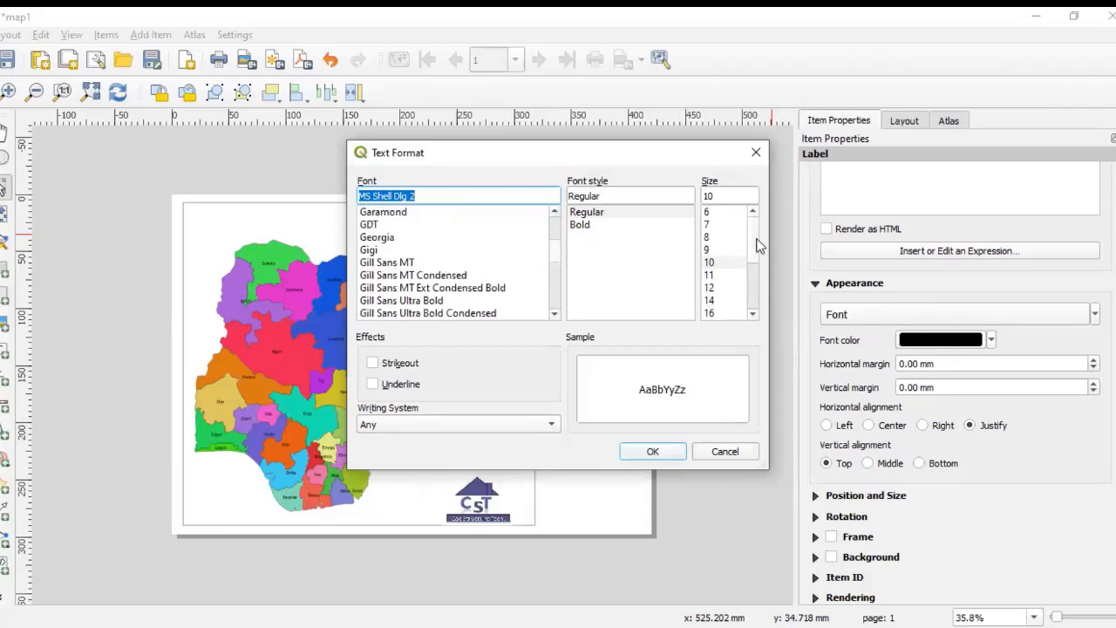
pyautogui.moveTo(758, 247); pyautogui.dragTo(751, 306)
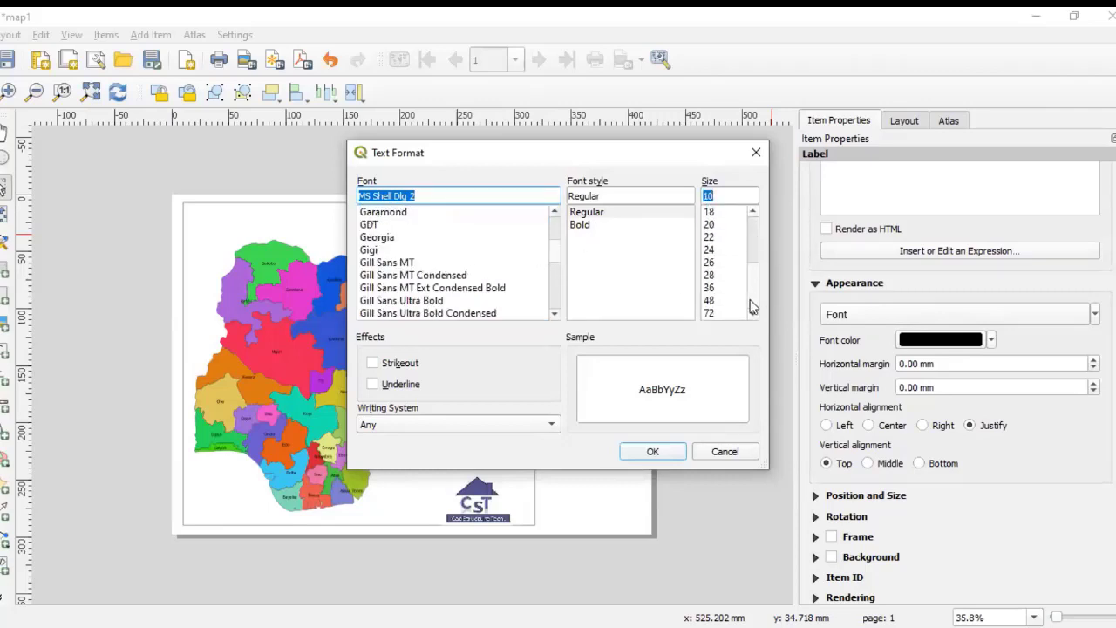
pyautogui.click(711, 236)
pyautogui.click(659, 450)
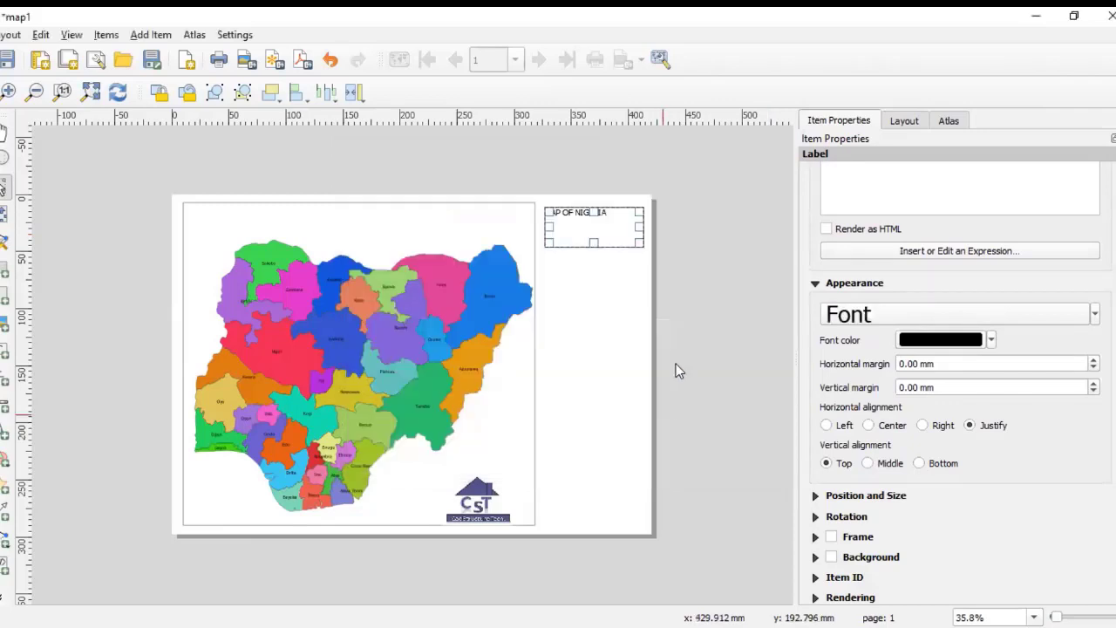
pyautogui.click(696, 303)
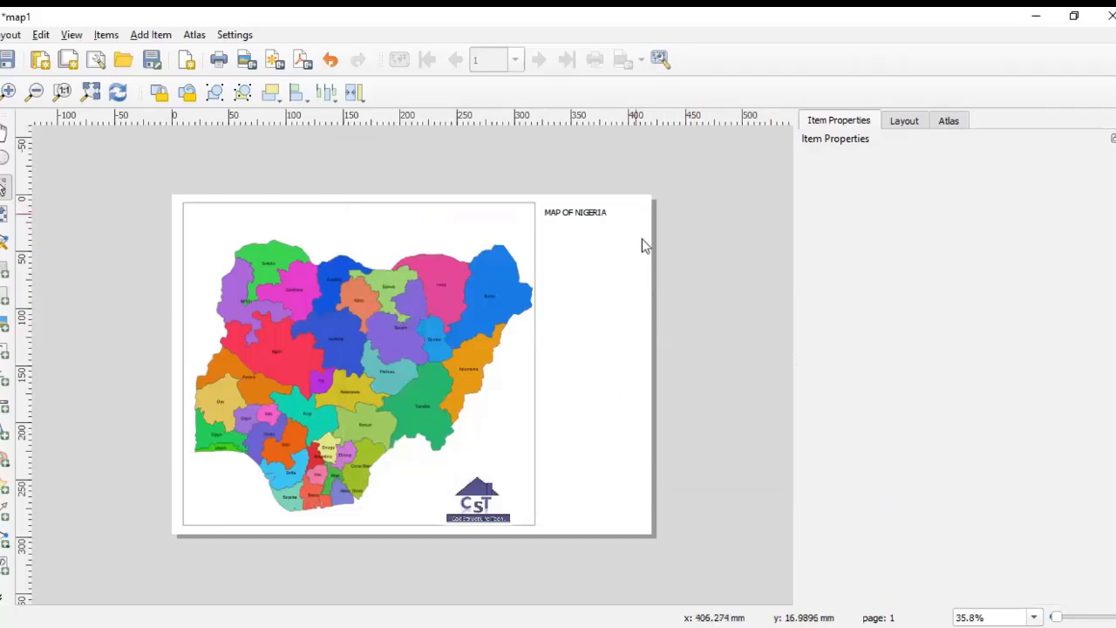
# Step: Enlarge the title label's font size to 28 pt
pyautogui.hotkey('ctrl', '-')
pyautogui.hotkey('ctrl', '-')
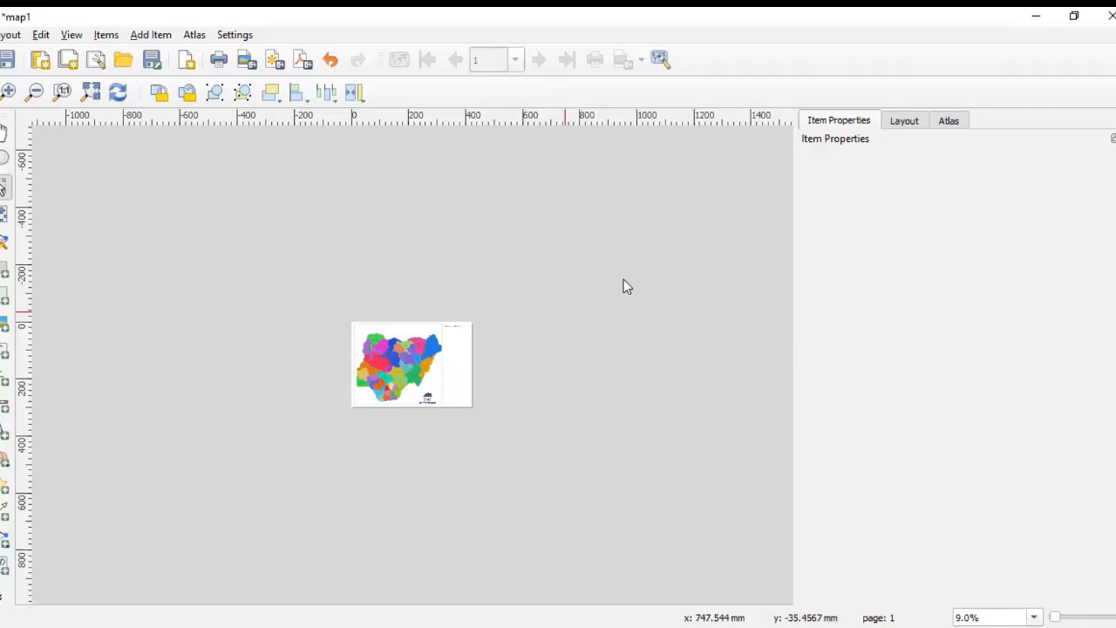
pyautogui.hotkey('ctrl', '0')
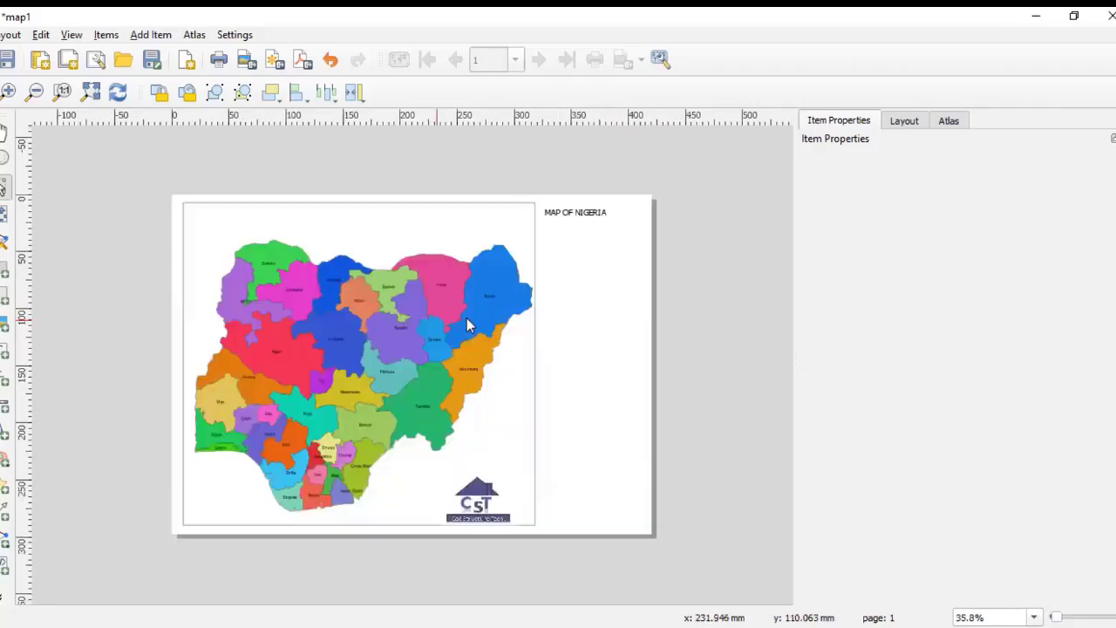
pyautogui.scroll(2, 570, 239)
pyautogui.hotkey('ctrl', '0')
pyautogui.click(592, 218)
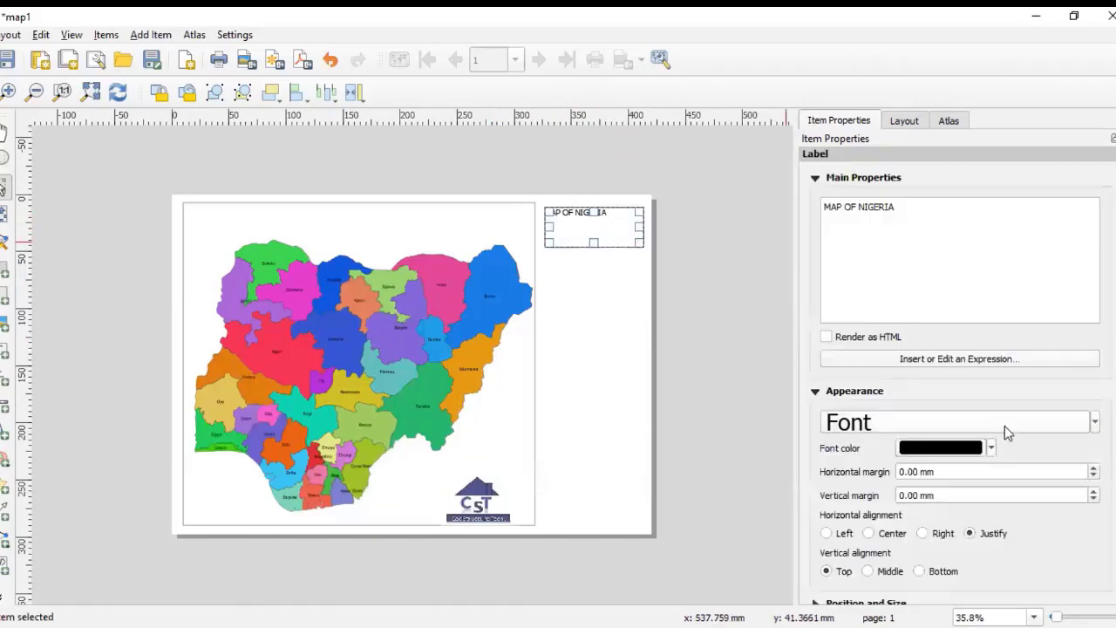
pyautogui.click(1001, 427)
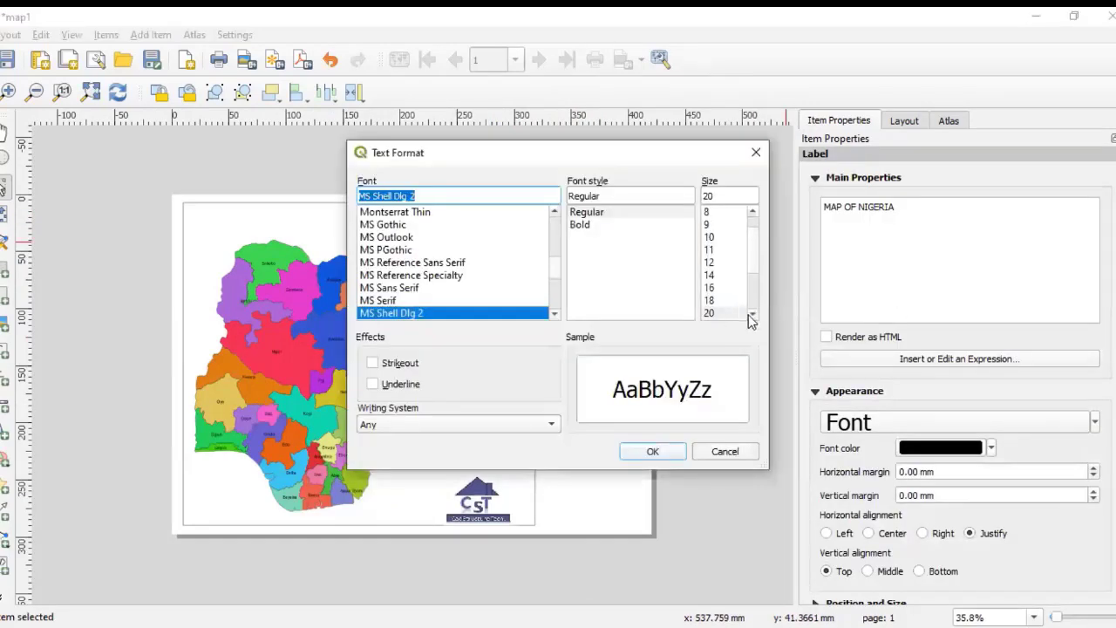
pyautogui.click(733, 312)
pyautogui.scroll(-2, 732, 261)
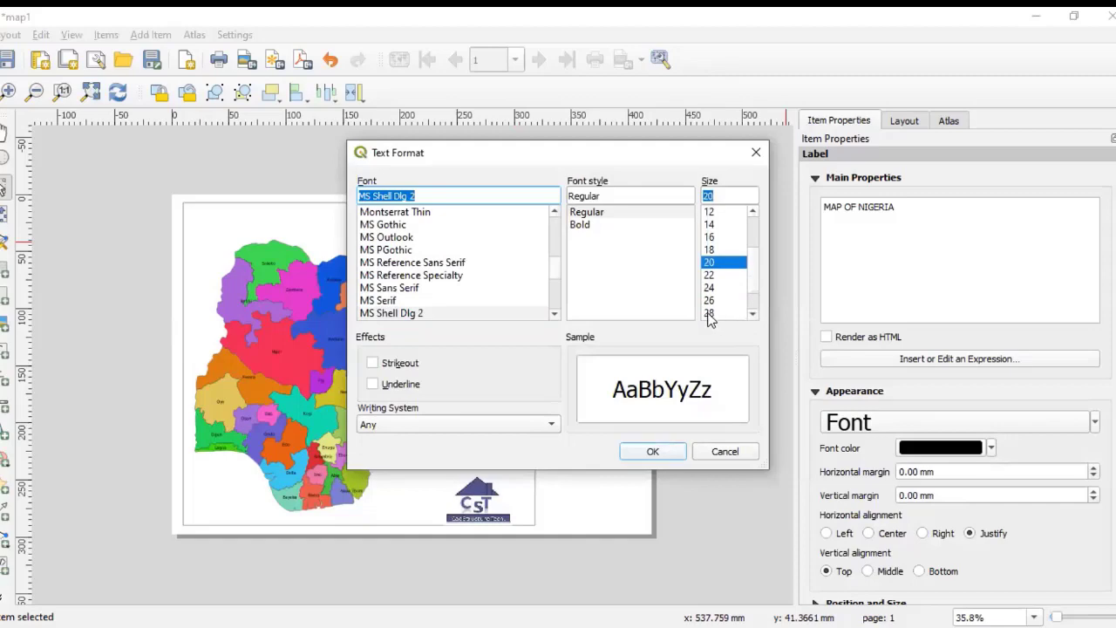
pyautogui.click(709, 314)
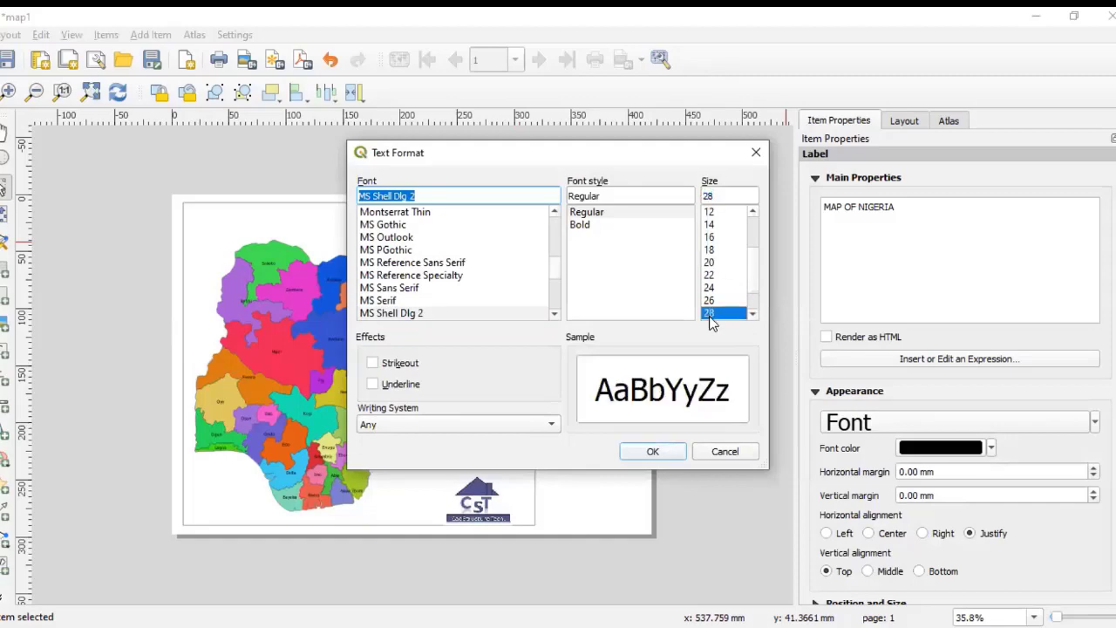
pyautogui.click(653, 452)
# Step: Increase the title label's font size further to 36 pt
pyautogui.click(648, 279)
pyautogui.scroll(2, 580, 211)
pyautogui.scroll(-2, 580, 210)
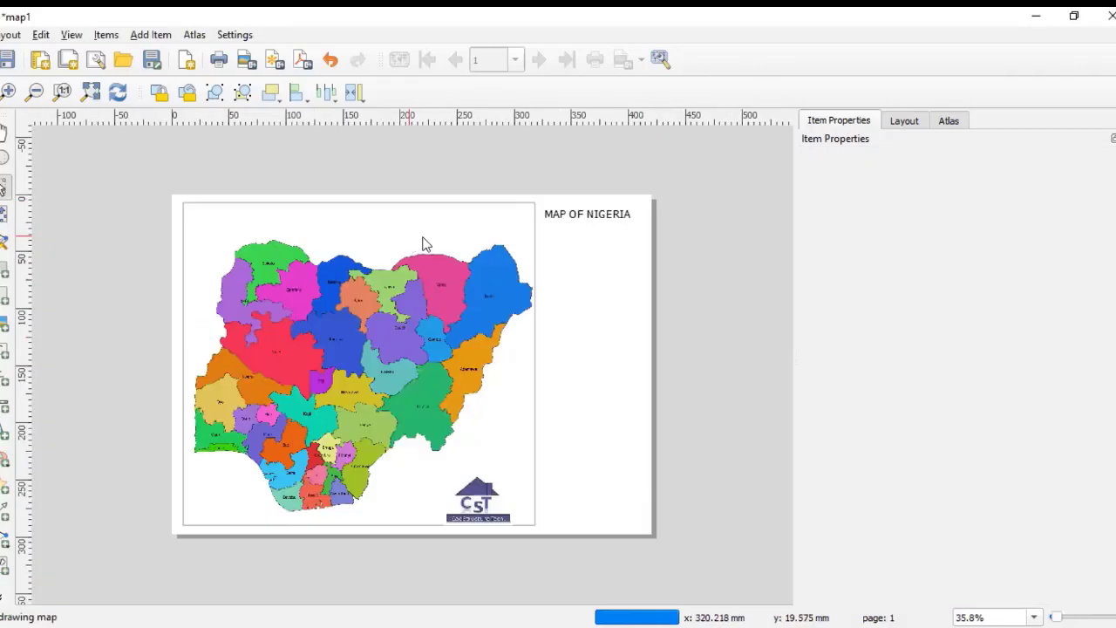
pyautogui.scroll(2, 571, 213)
pyautogui.click(577, 218)
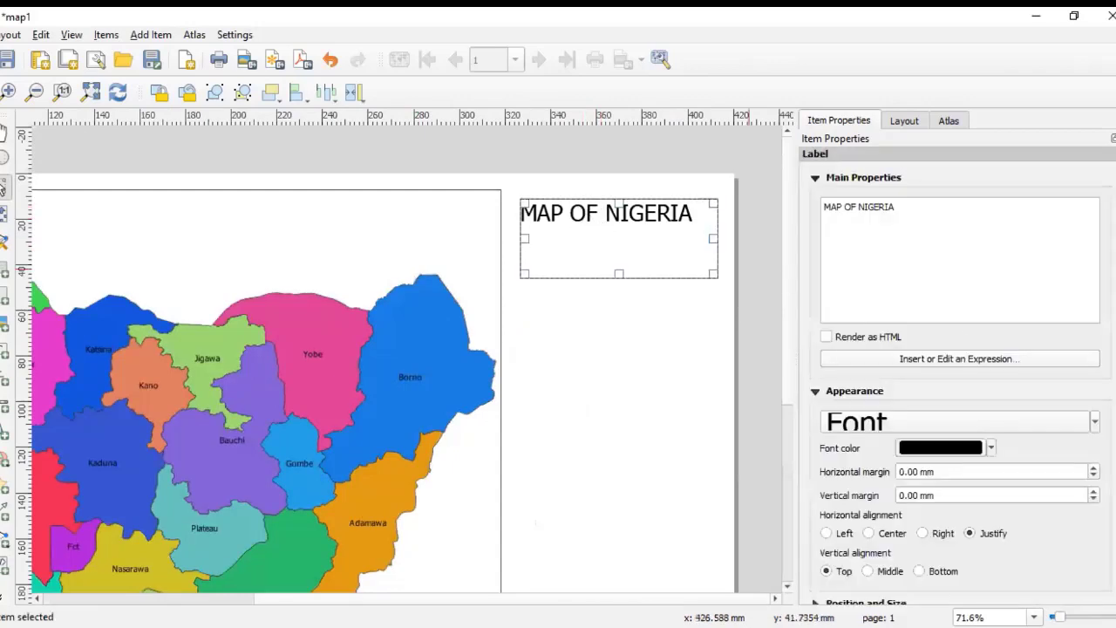
pyautogui.click(994, 425)
pyautogui.scroll(-2, 750, 277)
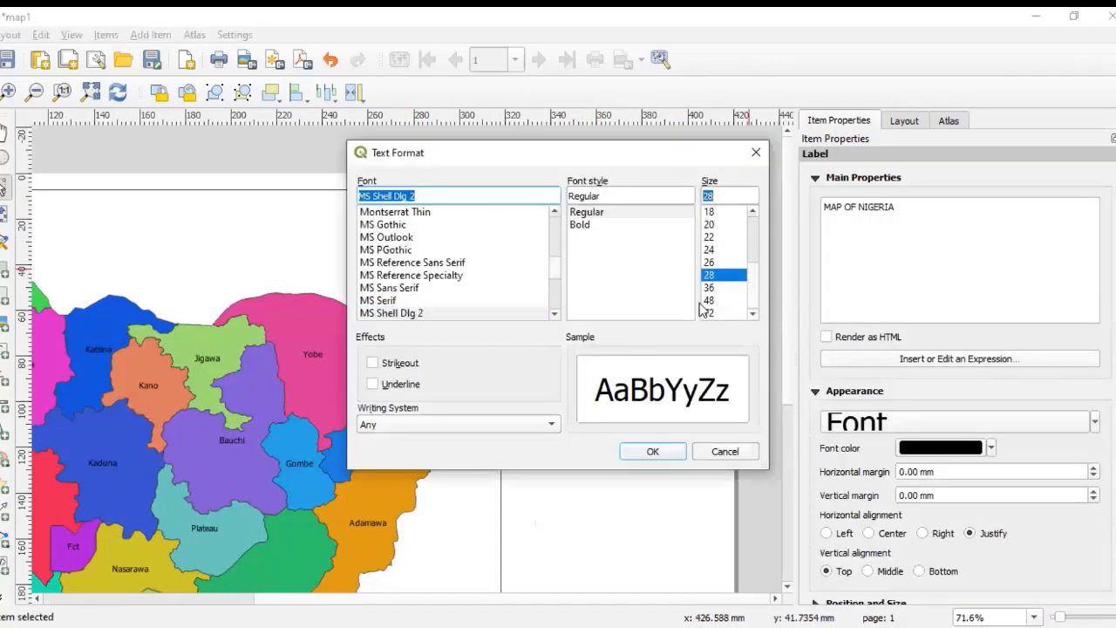
pyautogui.click(709, 287)
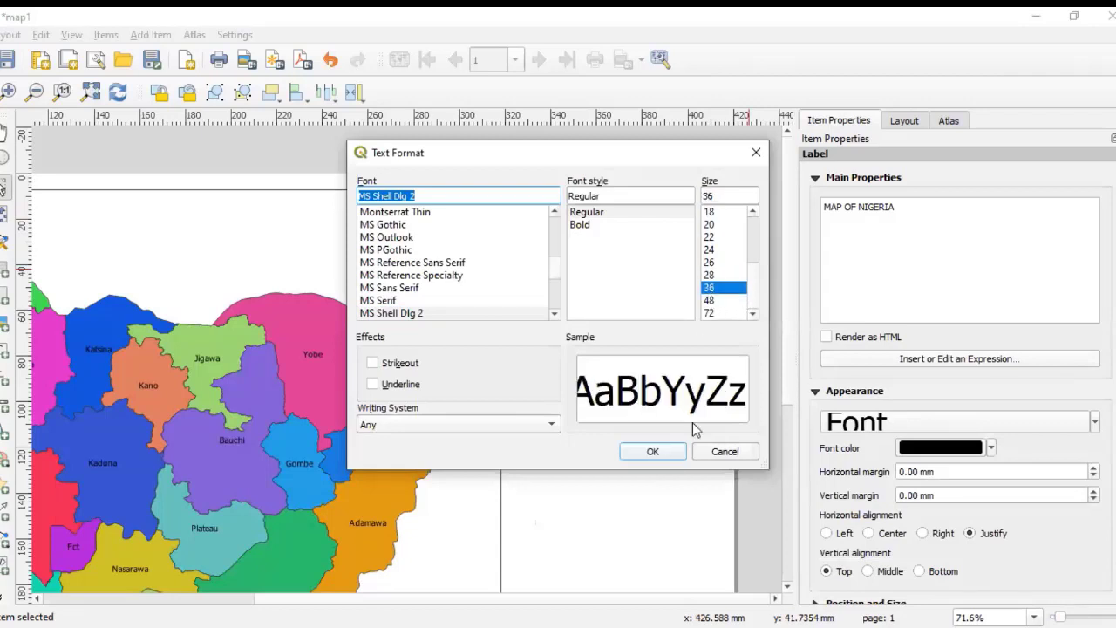
pyautogui.click(653, 452)
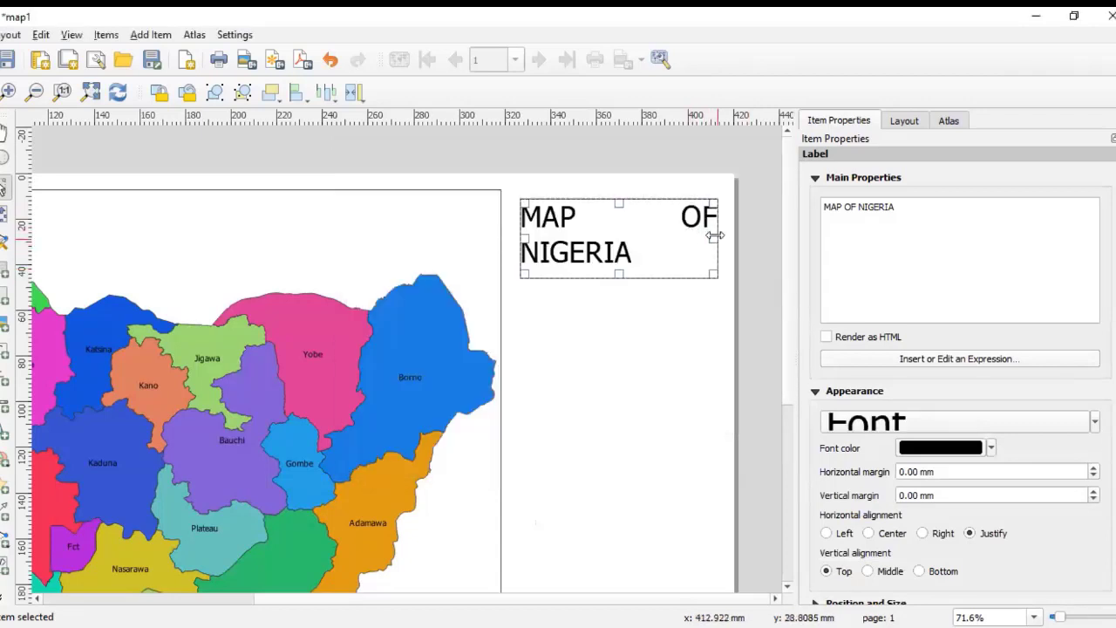
# Step: Widen the title label box and move it up into the page's upper-right corner beside the map frame
pyautogui.moveTo(716, 237); pyautogui.dragTo(734, 238)
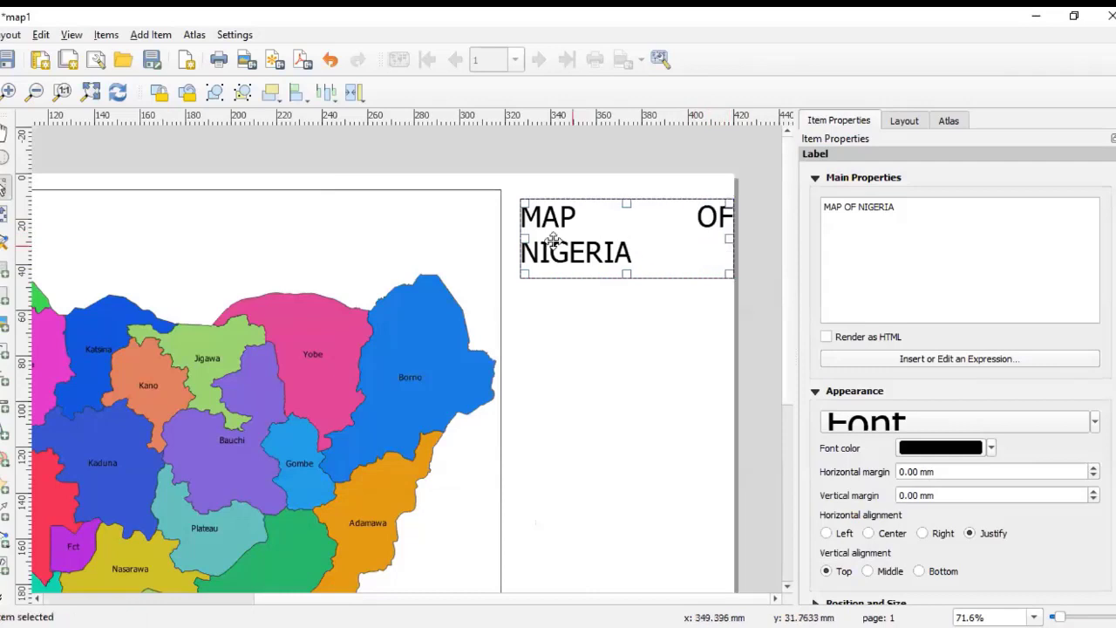
pyautogui.moveTo(521, 239); pyautogui.dragTo(505, 240)
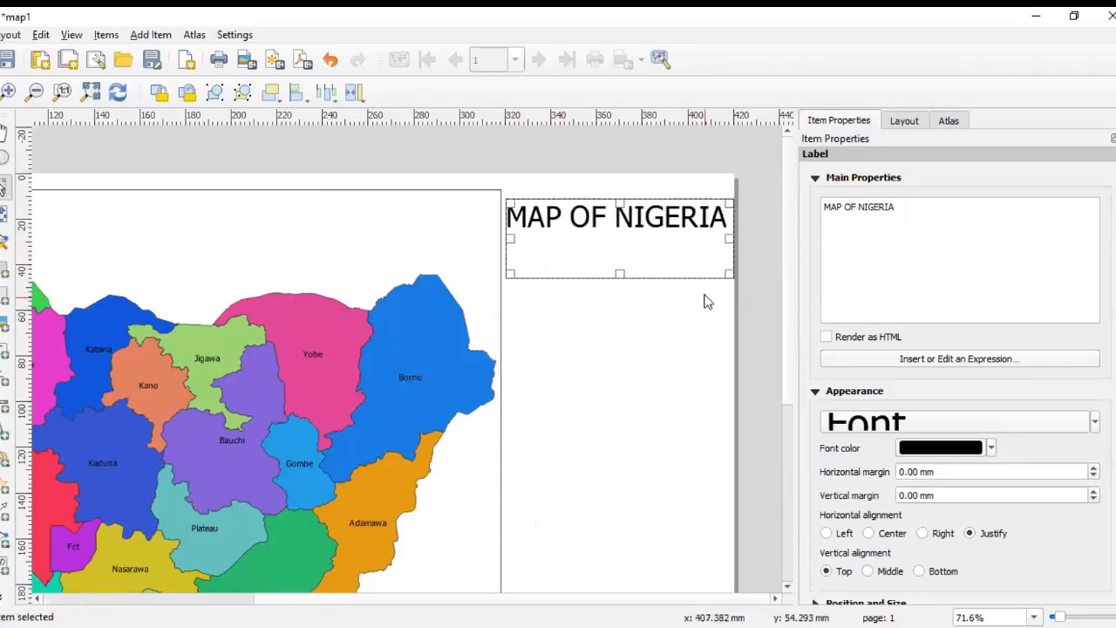
pyautogui.moveTo(729, 238); pyautogui.dragTo(721, 241)
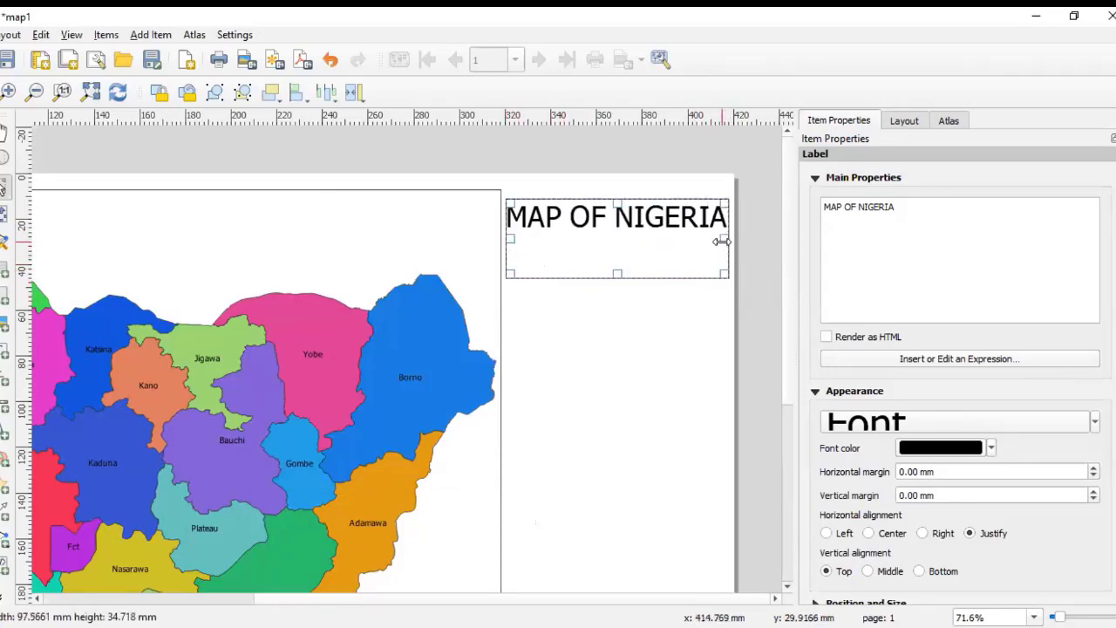
pyautogui.moveTo(617, 274); pyautogui.dragTo(628, 230)
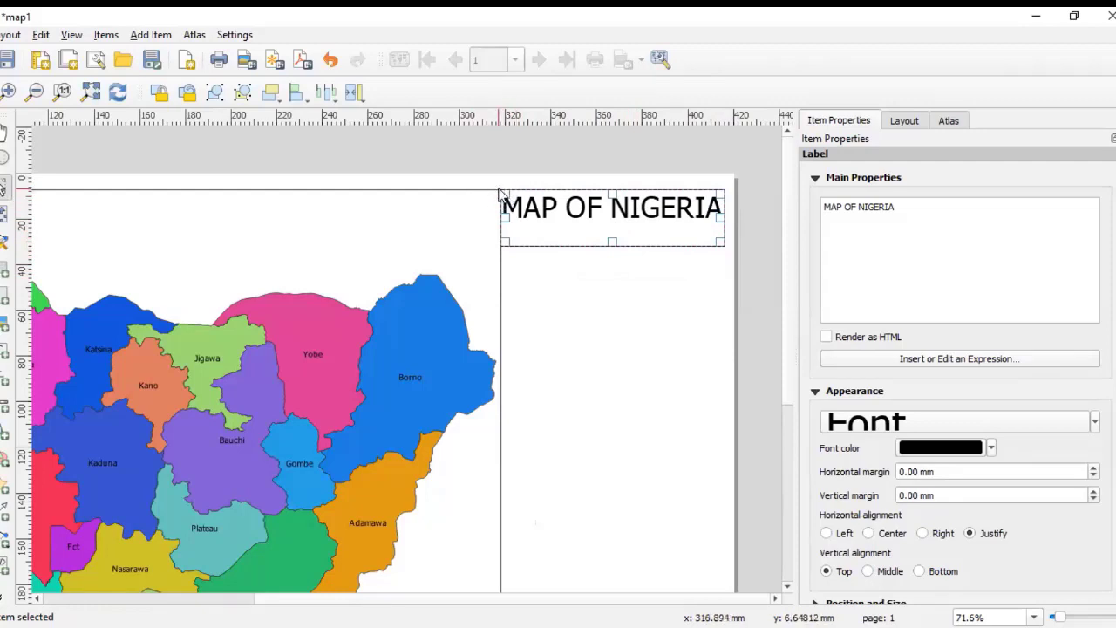
pyautogui.click(618, 293)
pyautogui.click(612, 221)
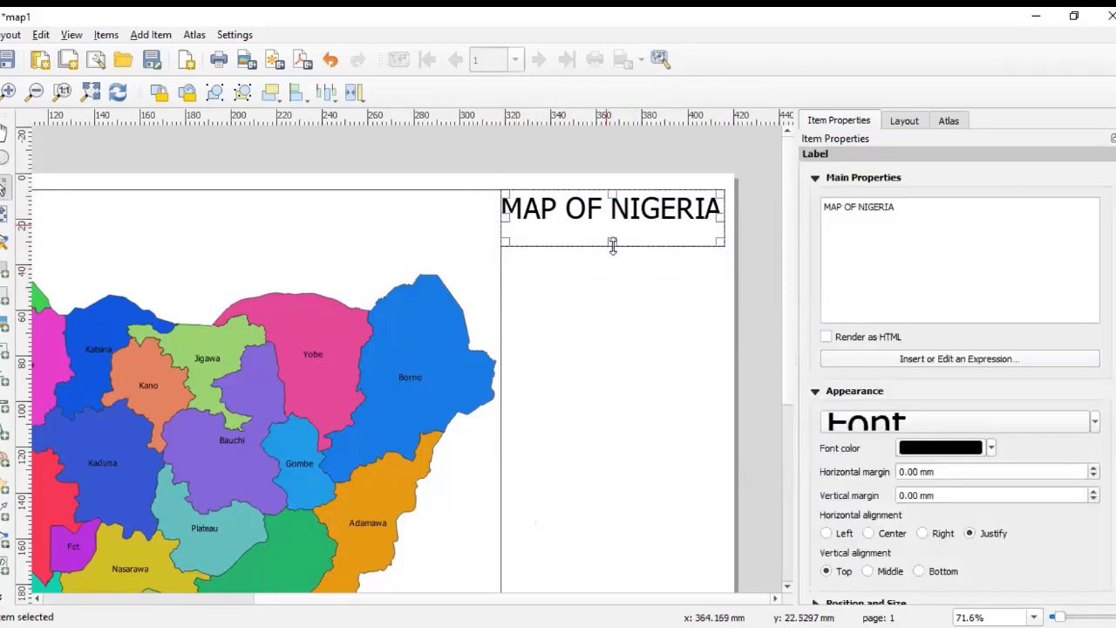
pyautogui.click(749, 299)
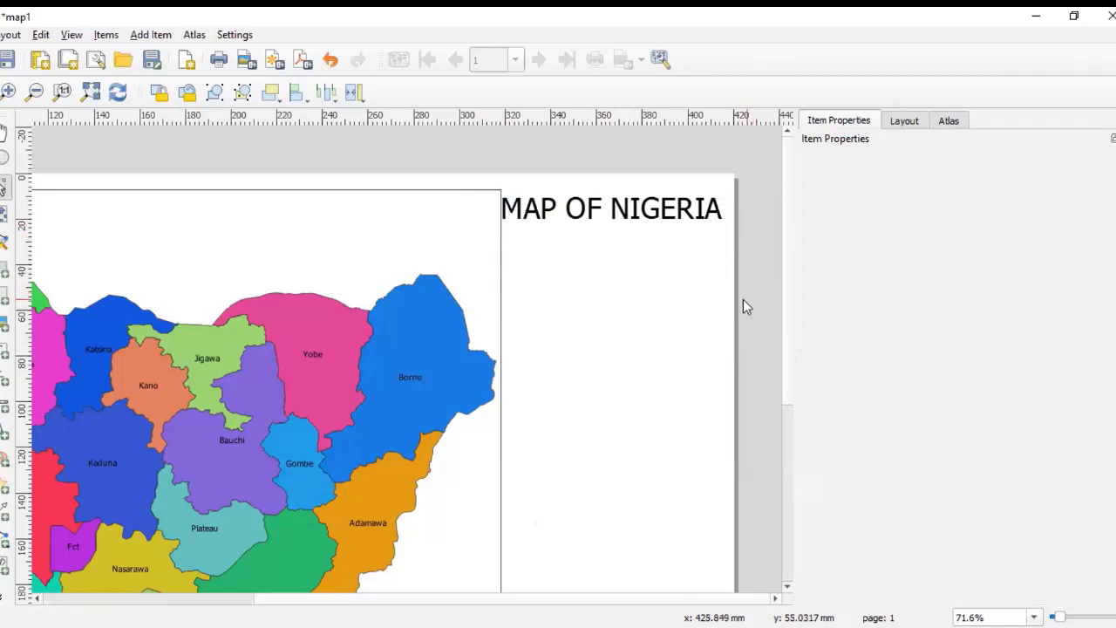
# Step: Set the title label's font size back to 28 pt
pyautogui.click(579, 211)
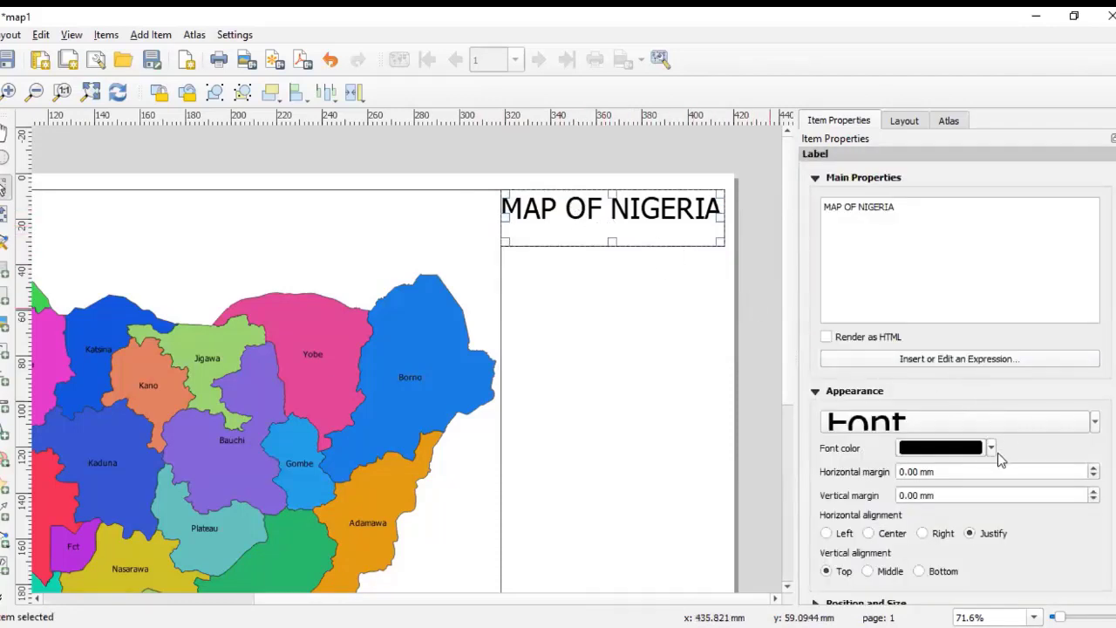
pyautogui.click(965, 423)
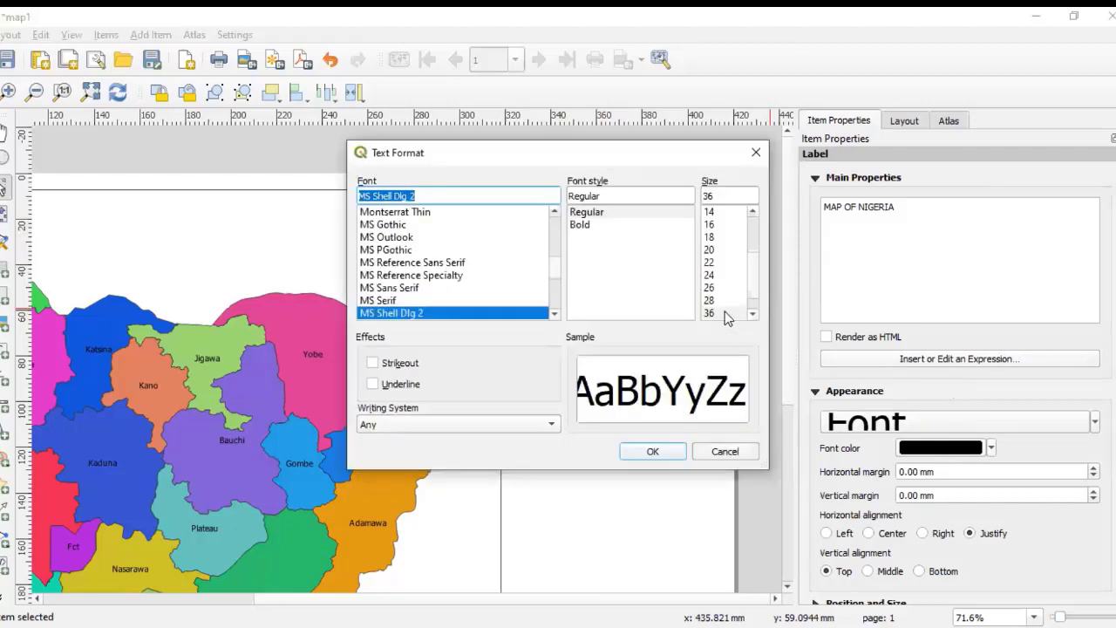
pyautogui.click(652, 451)
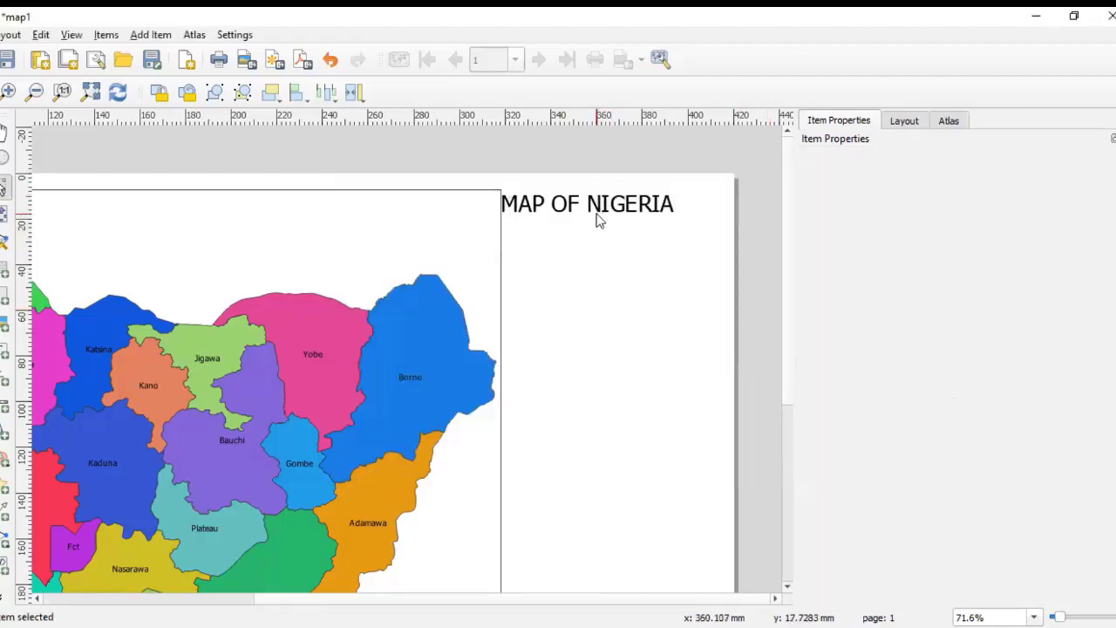
# Step: Shift the title label slightly right and shrink its box to fit the text
pyautogui.moveTo(599, 221); pyautogui.dragTo(619, 219)
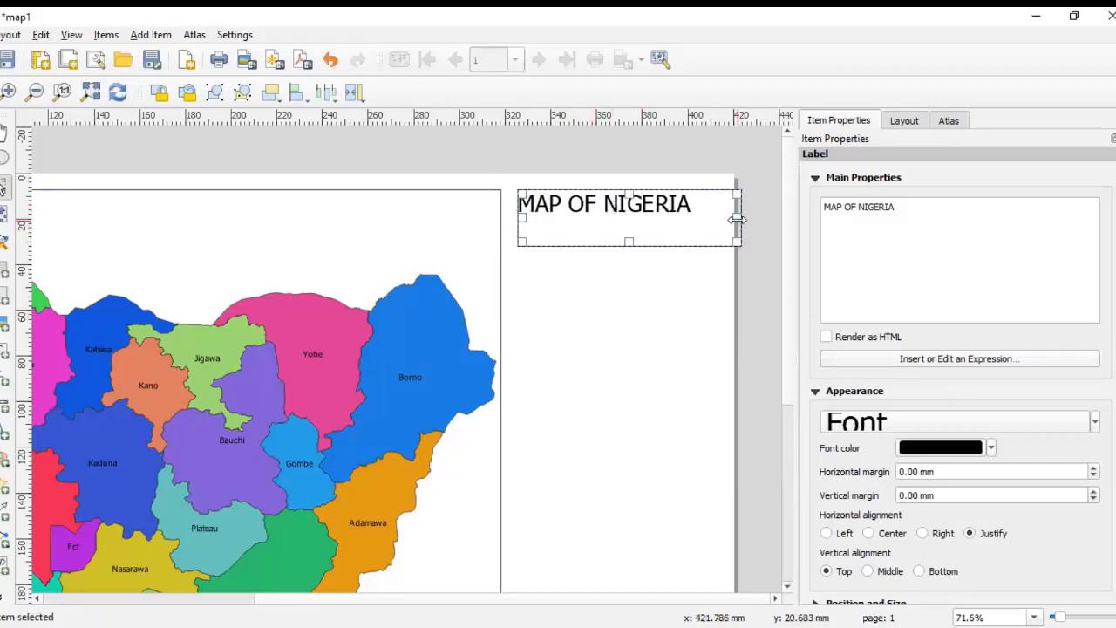
pyautogui.moveTo(737, 218); pyautogui.dragTo(715, 219)
pyautogui.moveTo(614, 239); pyautogui.dragTo(616, 226)
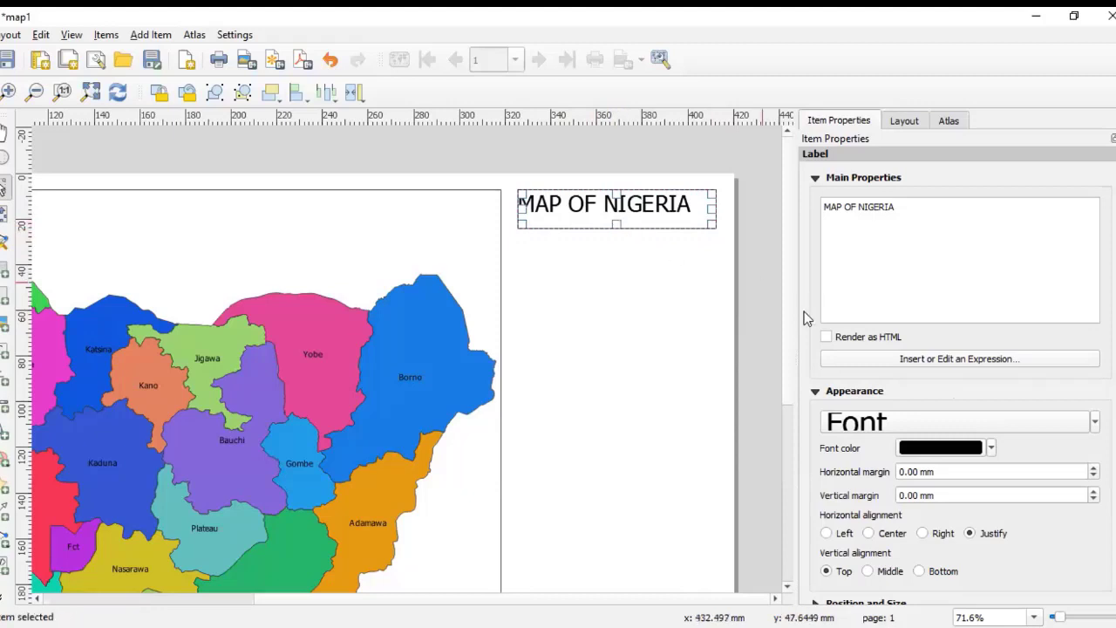
pyautogui.click(756, 321)
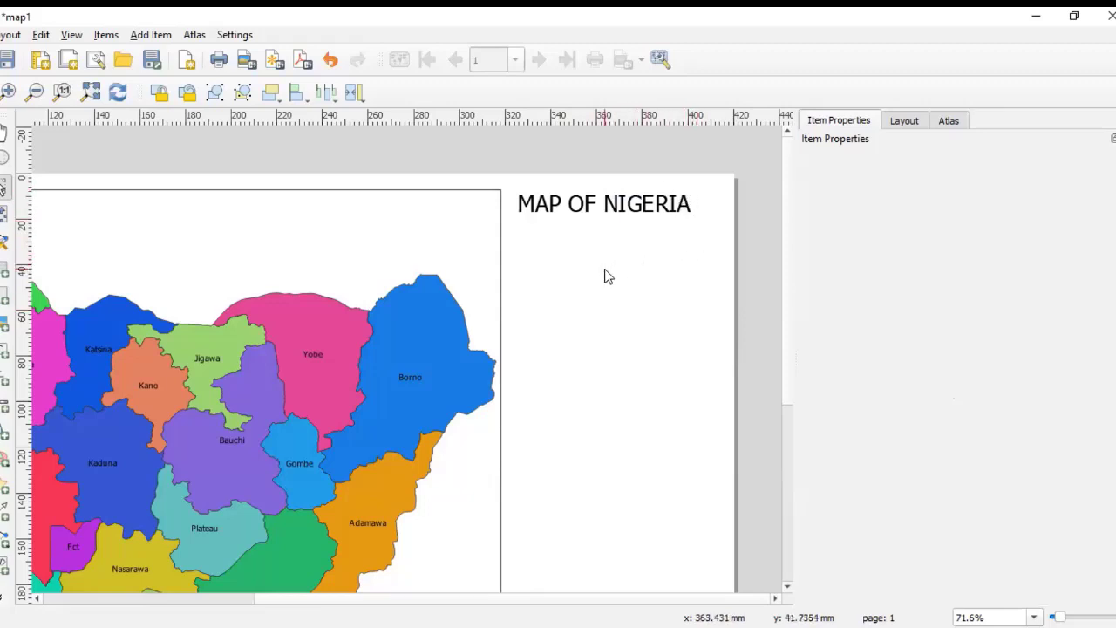
pyautogui.scroll(-1, 608, 275)
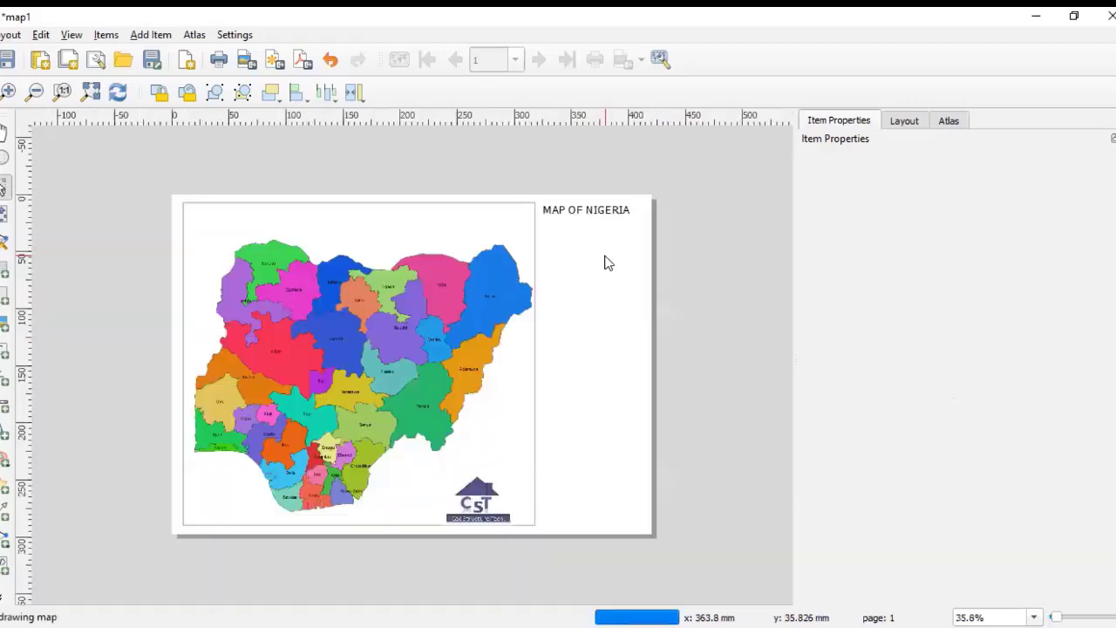
# Step: Examine the title label closely in the page's corner beside the map frame
pyautogui.scroll(-1, 540, 235)
pyautogui.scroll(1, 523, 262)
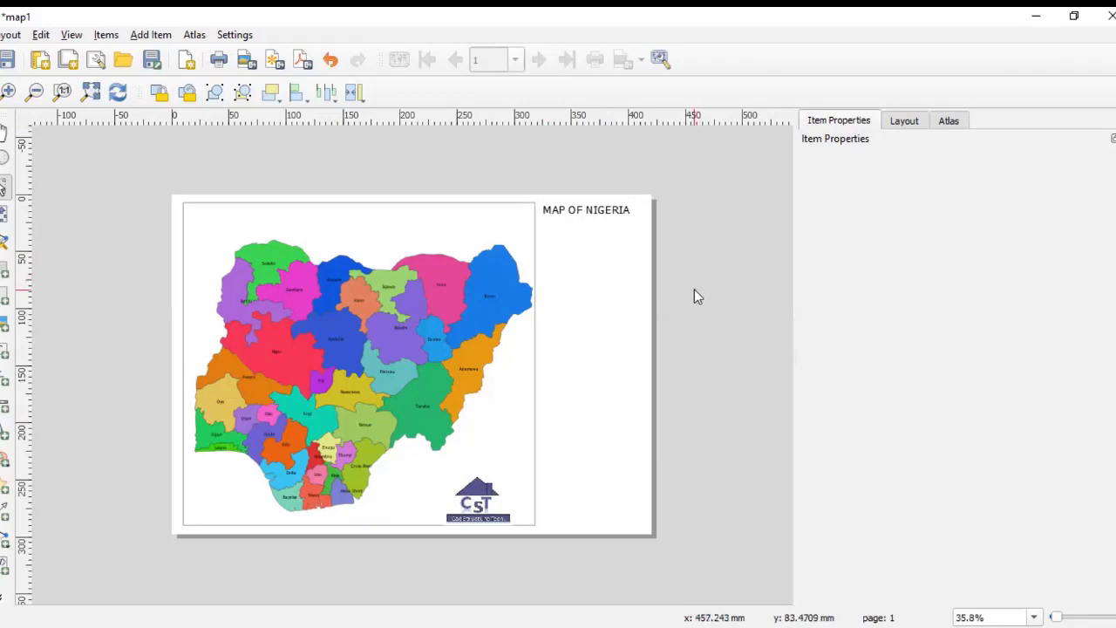
pyautogui.scroll(2, 582, 212)
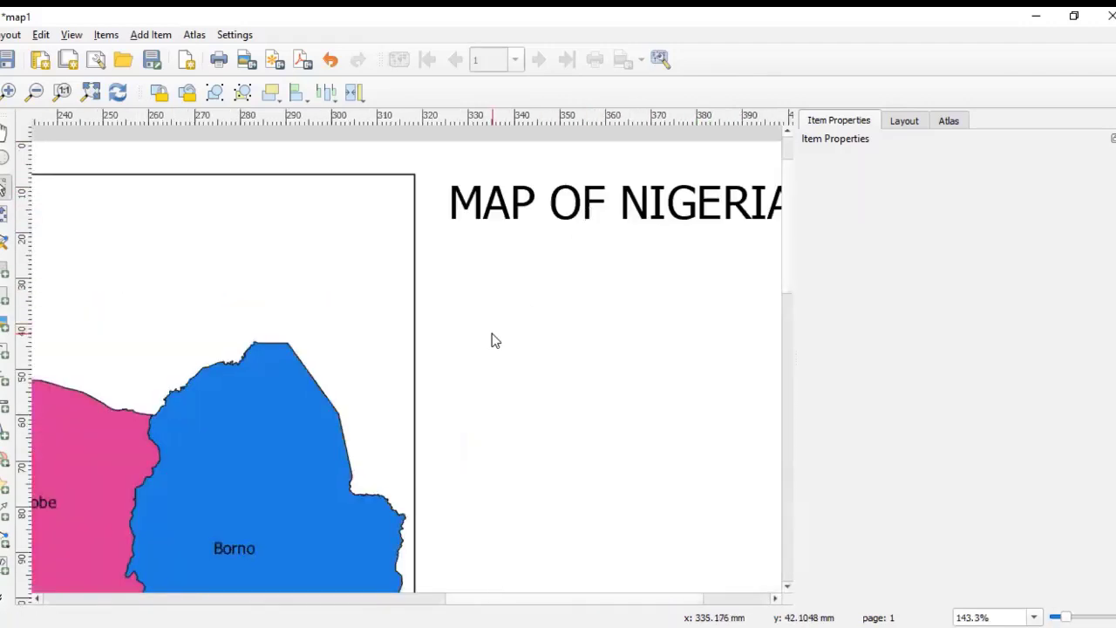
pyautogui.scroll(-2, 491, 340)
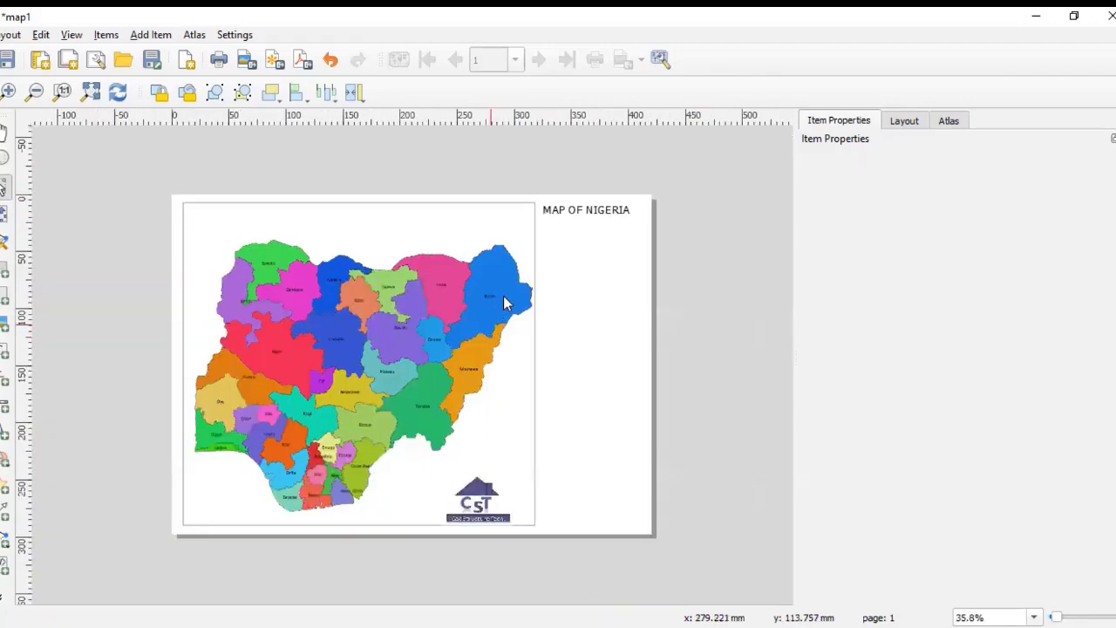
pyautogui.click(606, 215)
pyautogui.click(695, 303)
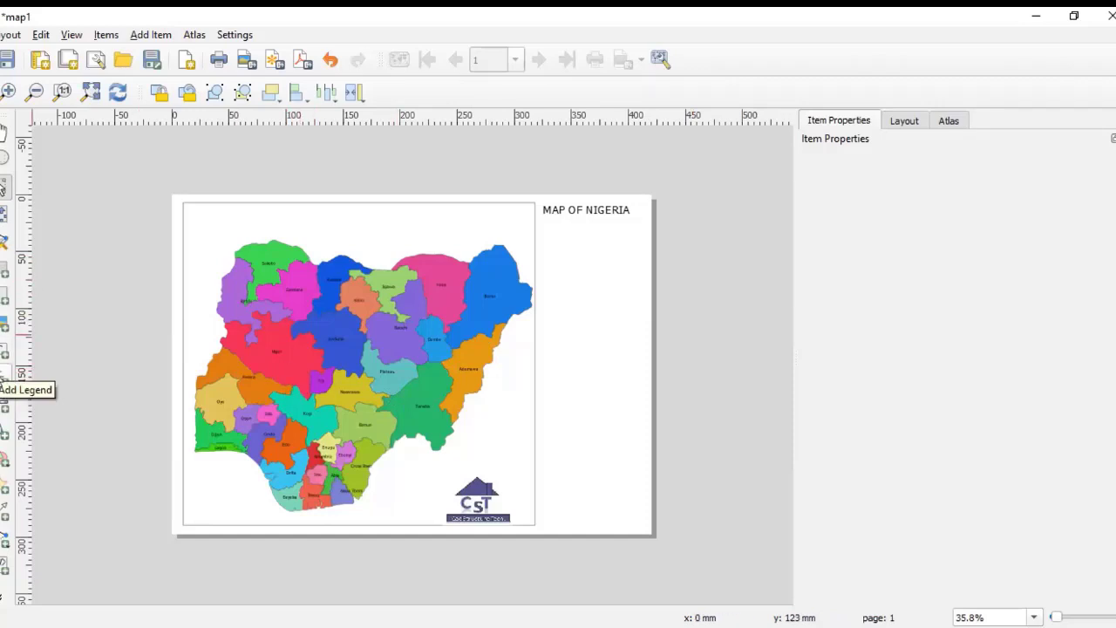
# Step: Add a legend in the empty column below the title, adjusting its width and position
pyautogui.click(5, 375)
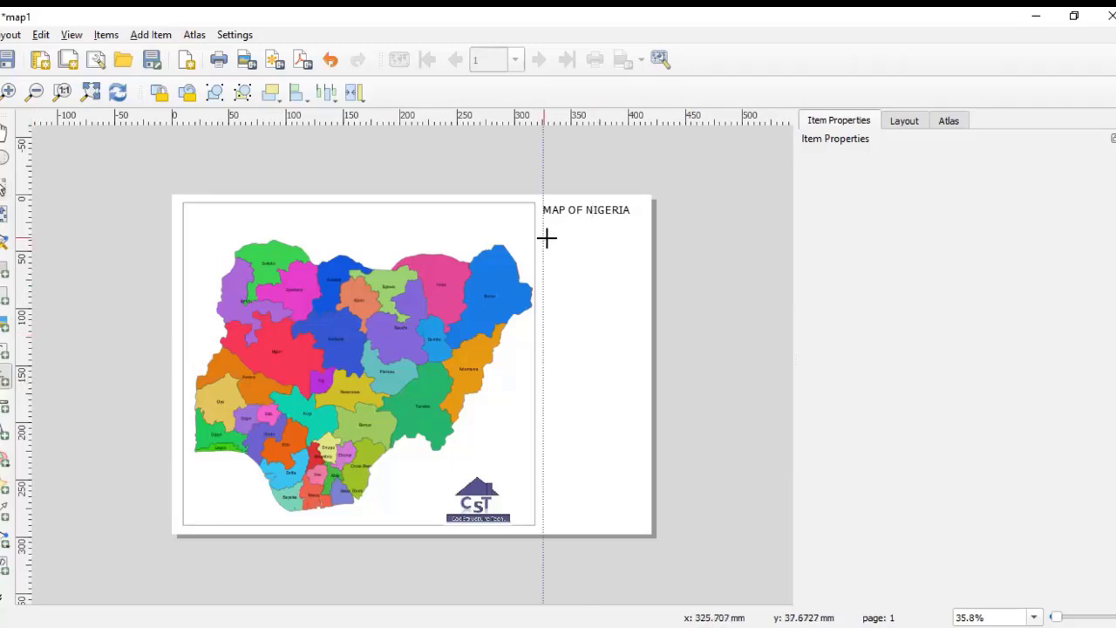
pyautogui.moveTo(543, 237); pyautogui.dragTo(635, 381)
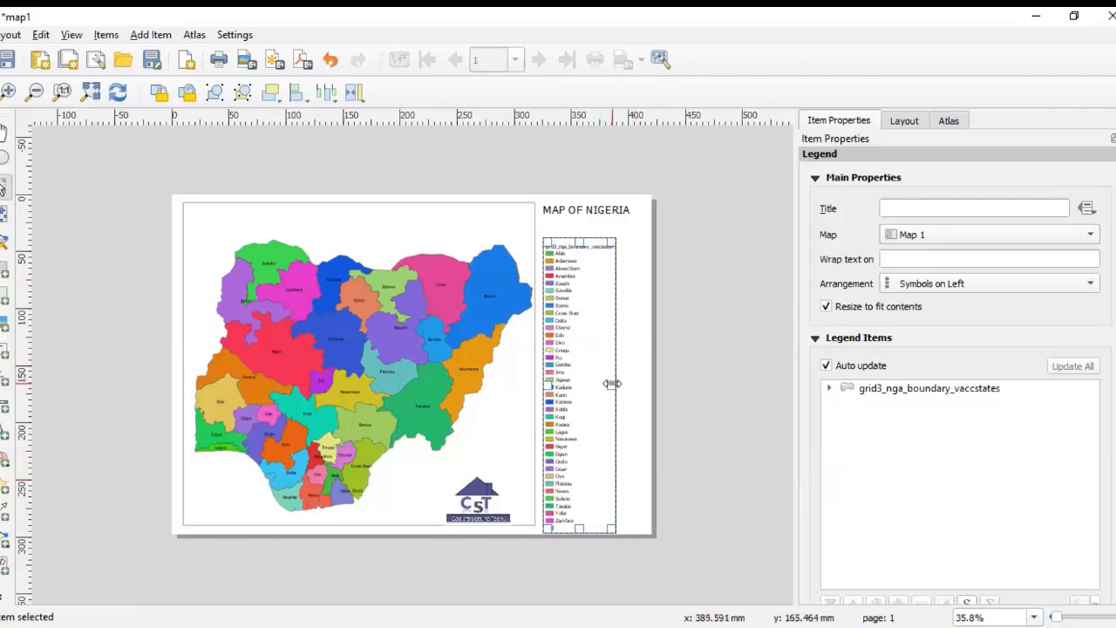
pyautogui.moveTo(614, 384); pyautogui.dragTo(650, 388)
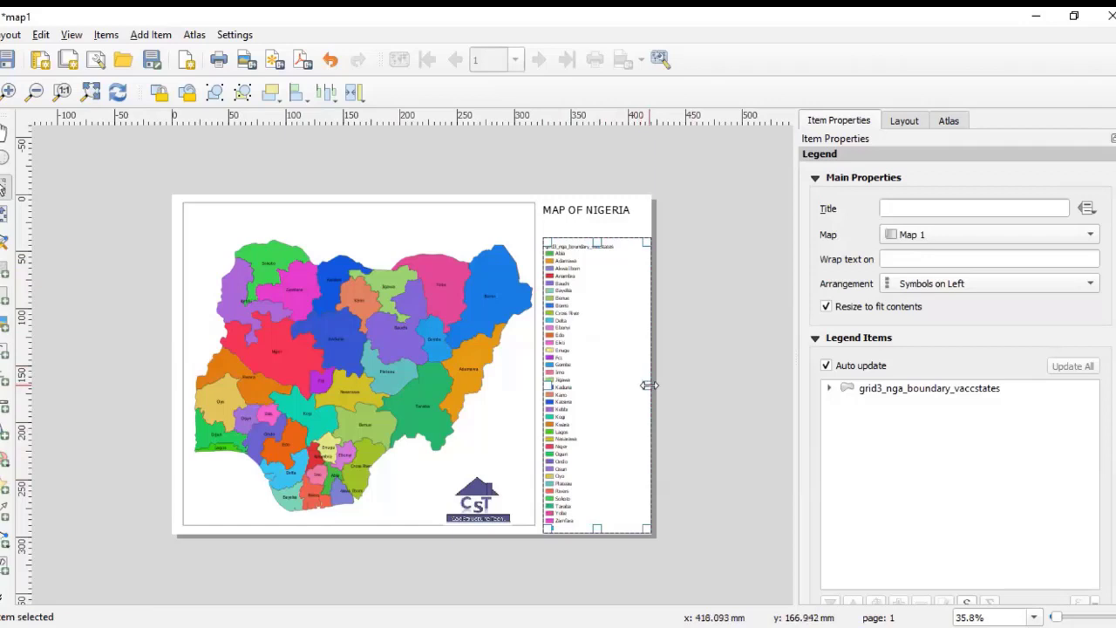
pyautogui.moveTo(649, 384); pyautogui.dragTo(627, 392)
pyautogui.click(757, 375)
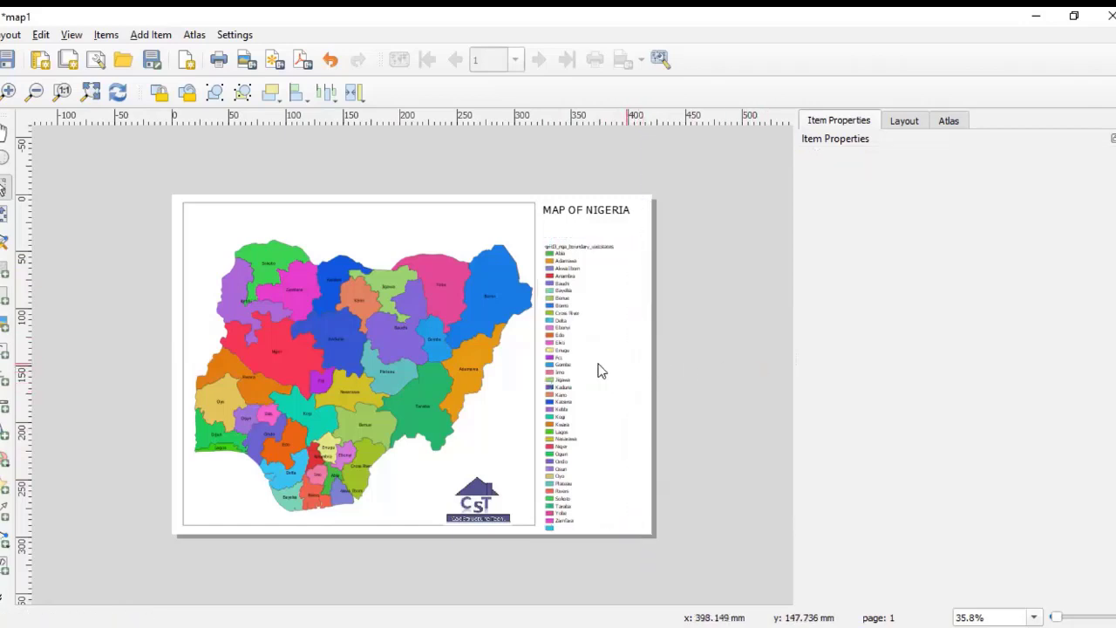
pyautogui.moveTo(573, 356); pyautogui.dragTo(570, 344)
# Step: Delete the newly added legend
pyautogui.scroll(5, 601, 339)
pyautogui.scroll(-5, 531, 373)
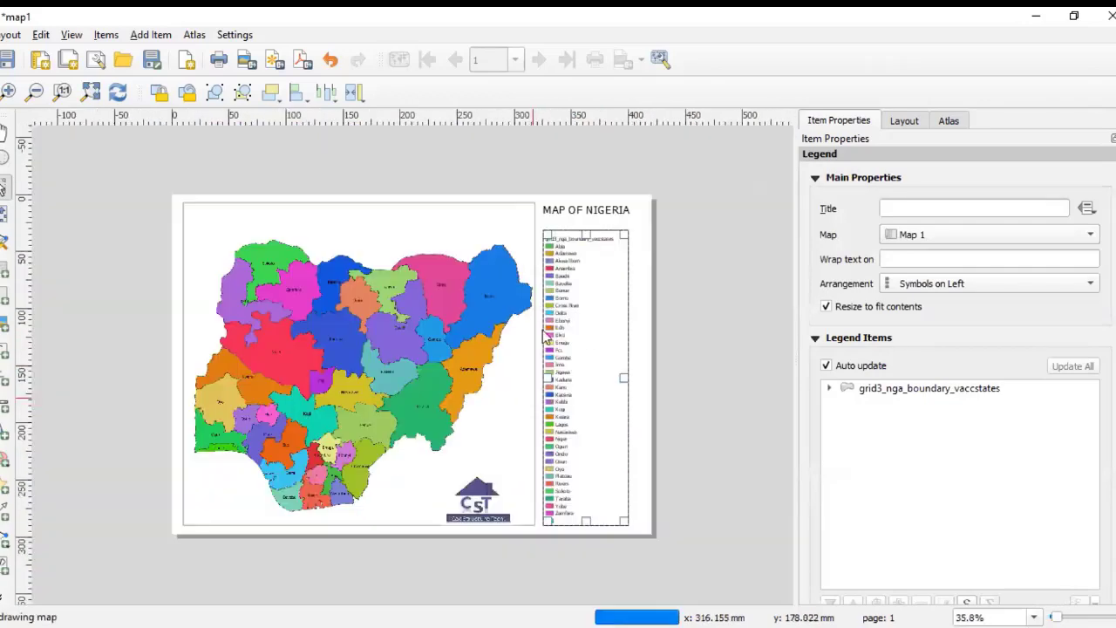
pyautogui.scroll(5, 563, 241)
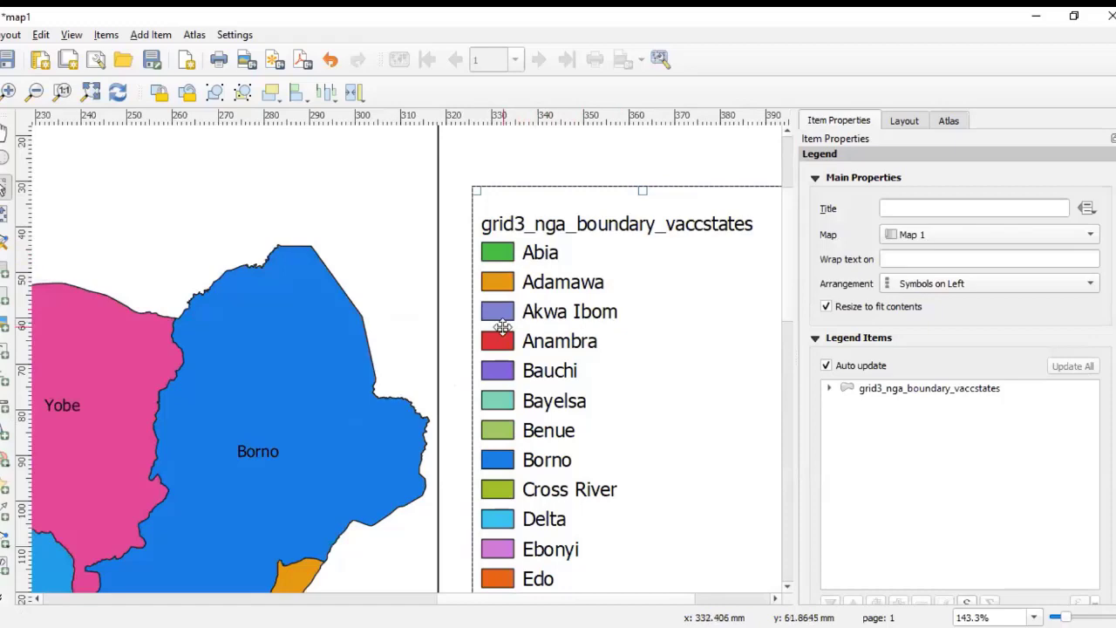
pyautogui.scroll(-5, 565, 314)
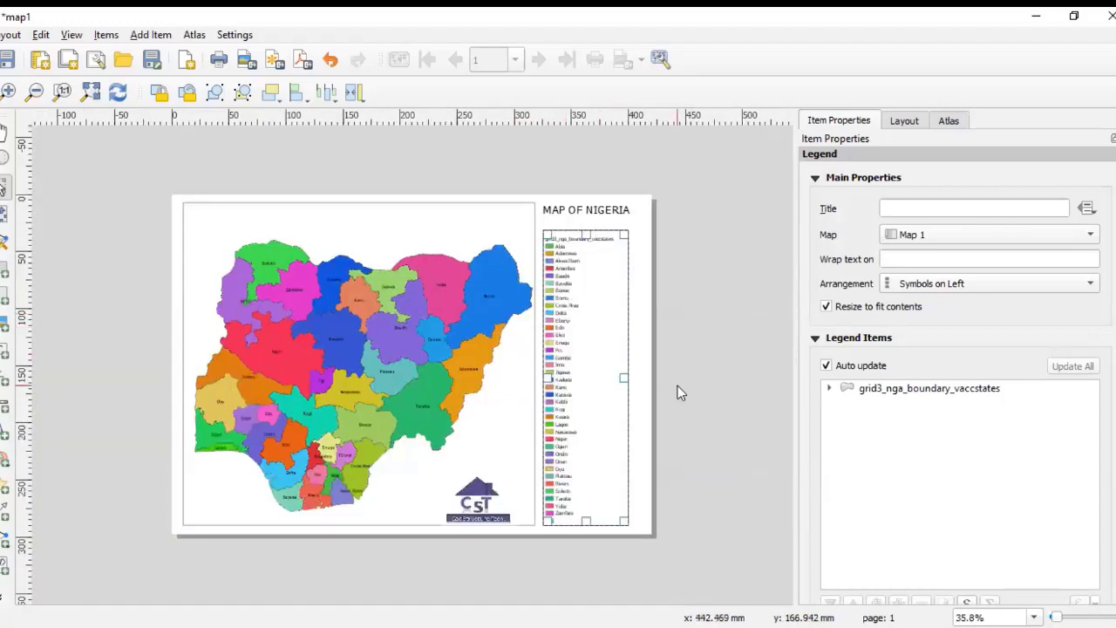
pyautogui.click(593, 301)
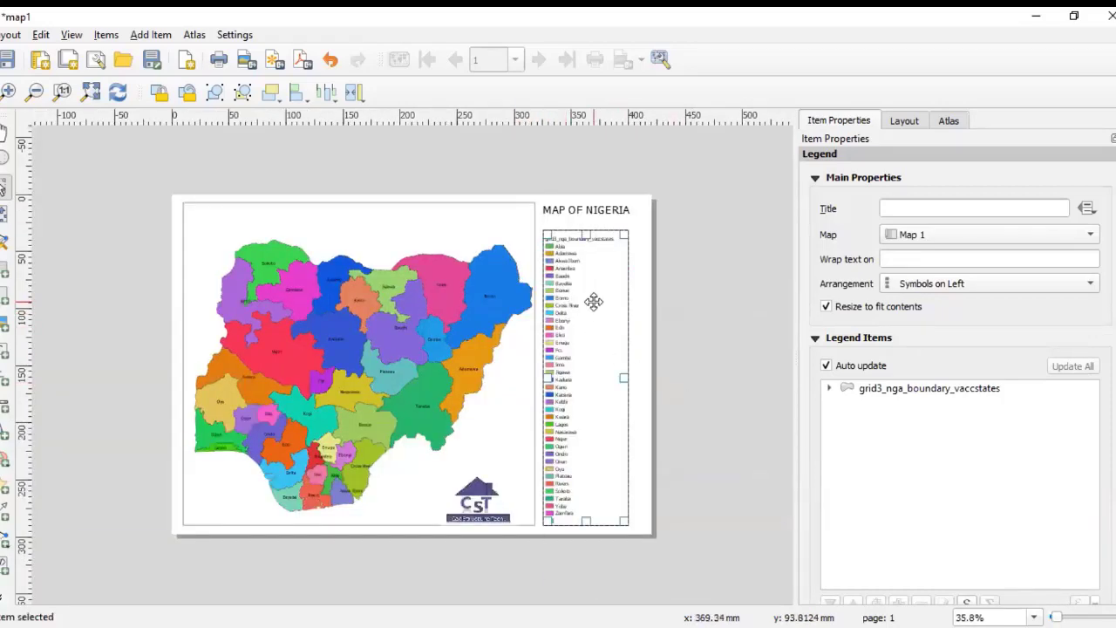
pyautogui.press('Delete')
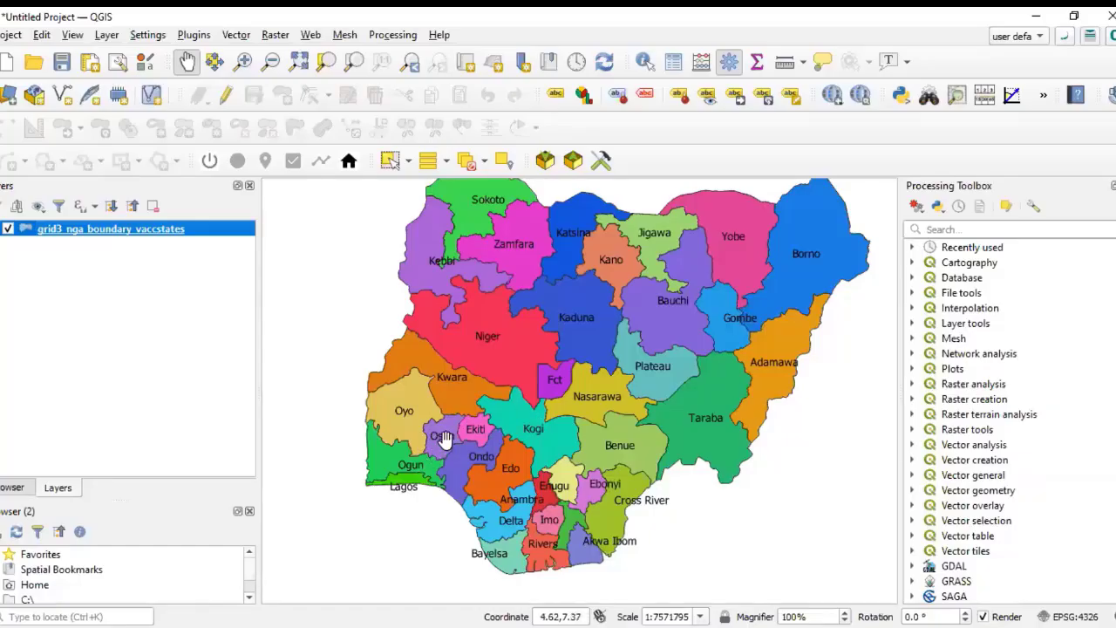
# Step: Open the state boundary layer's properties and switch its symbology from Categorized to Single Symbol
pyautogui.scroll(-3, 449, 436)
pyautogui.scroll(2, 455, 431)
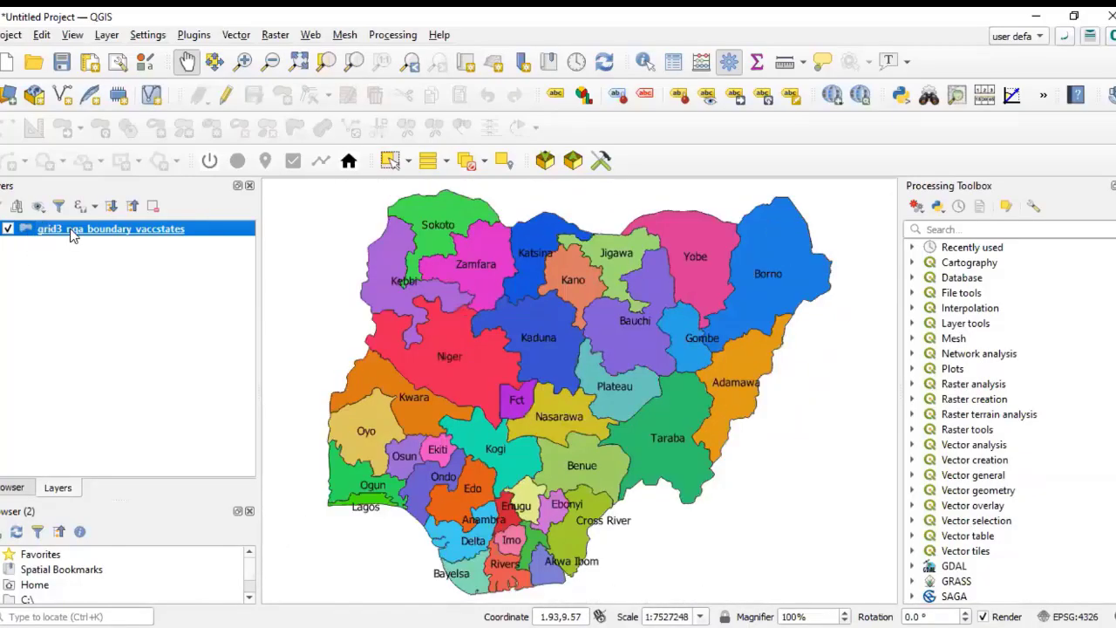
pyautogui.doubleClick(156, 230)
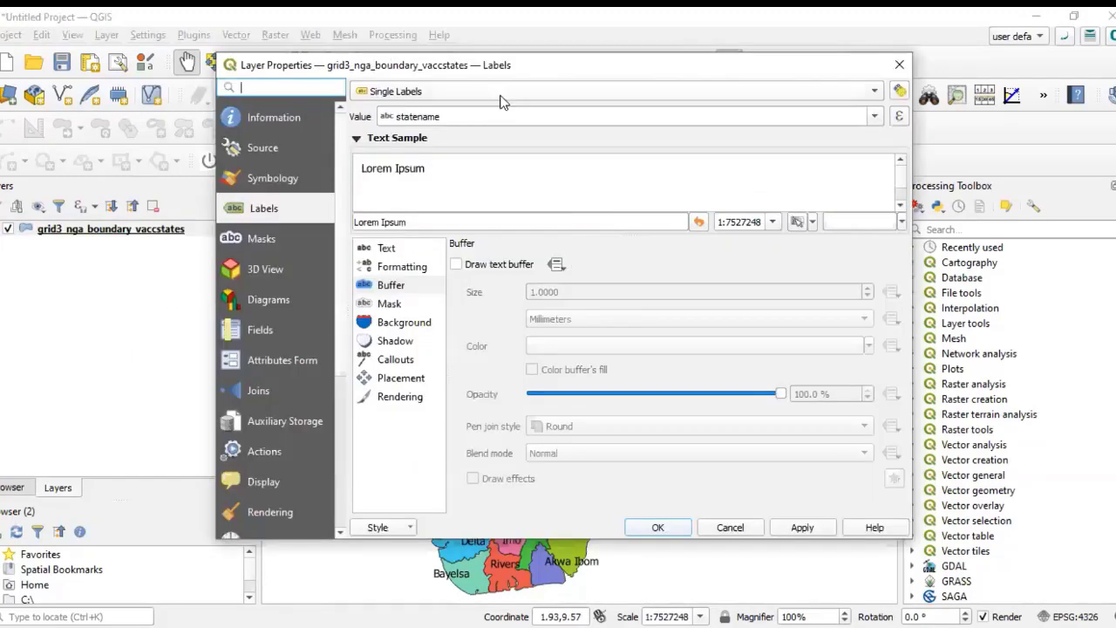
pyautogui.click(501, 96)
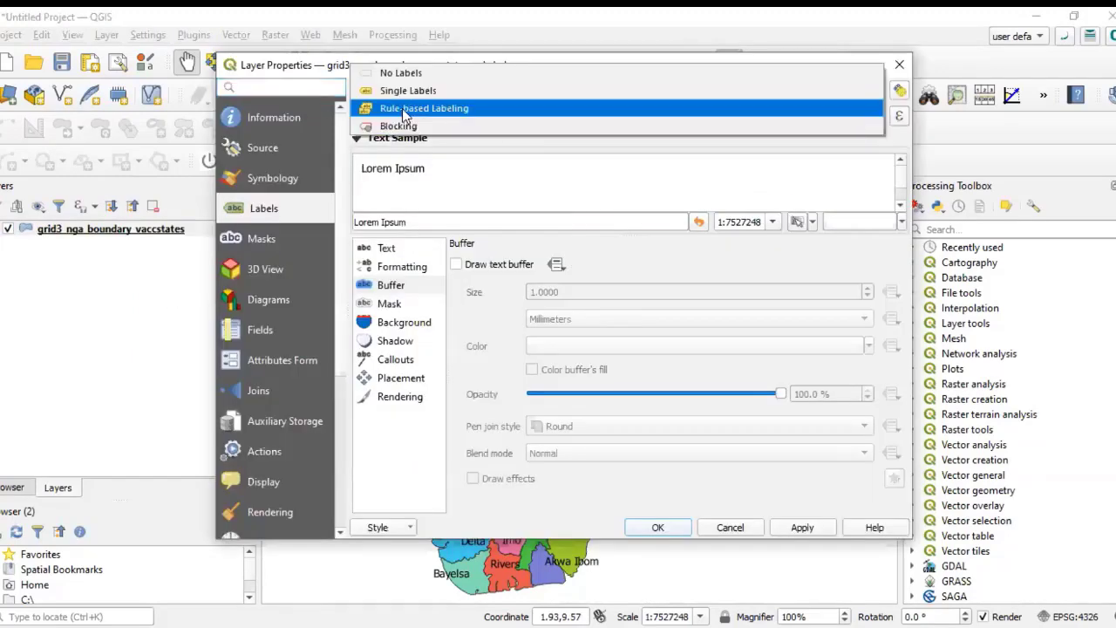
pyautogui.click(286, 177)
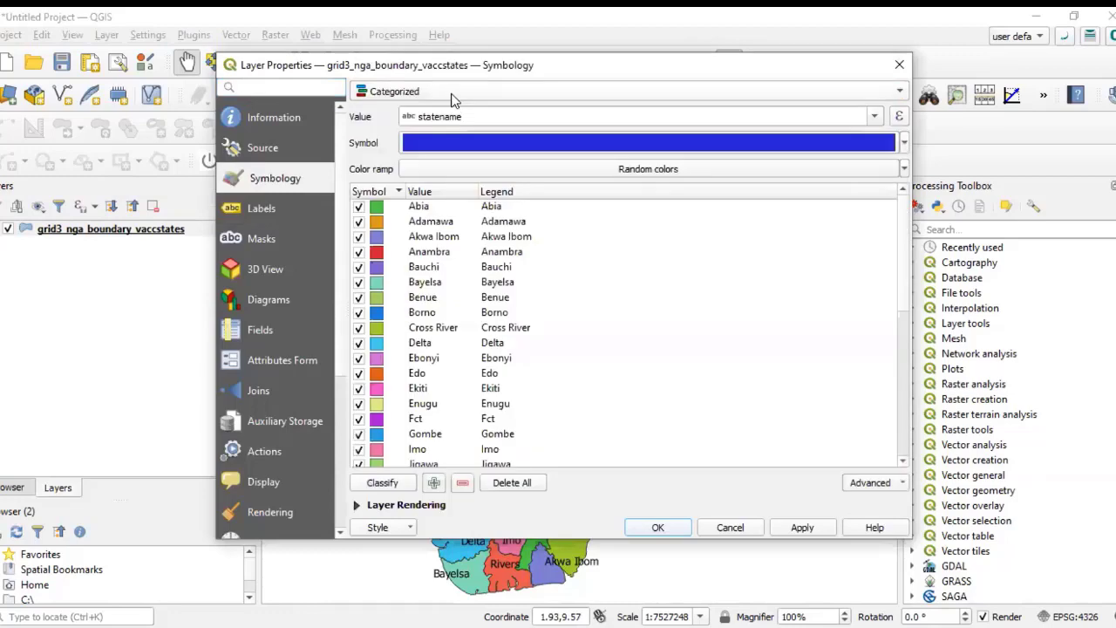
pyautogui.click(454, 96)
pyautogui.press('Return')
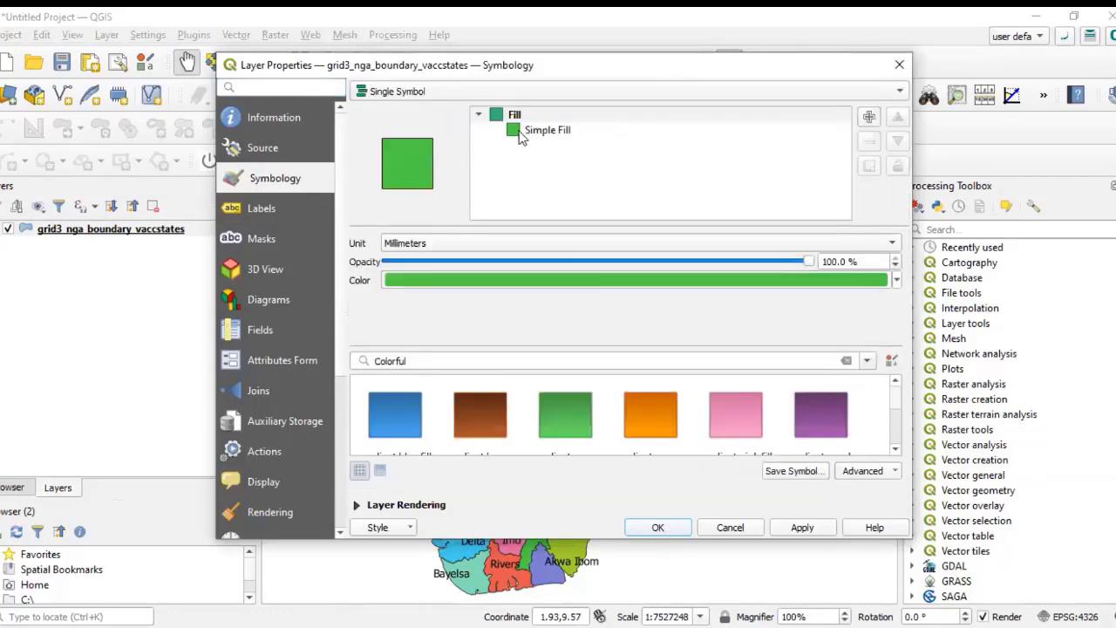
# Step: Set the simple fill colour to blue from the recent colours and apply the symbology
pyautogui.click(523, 130)
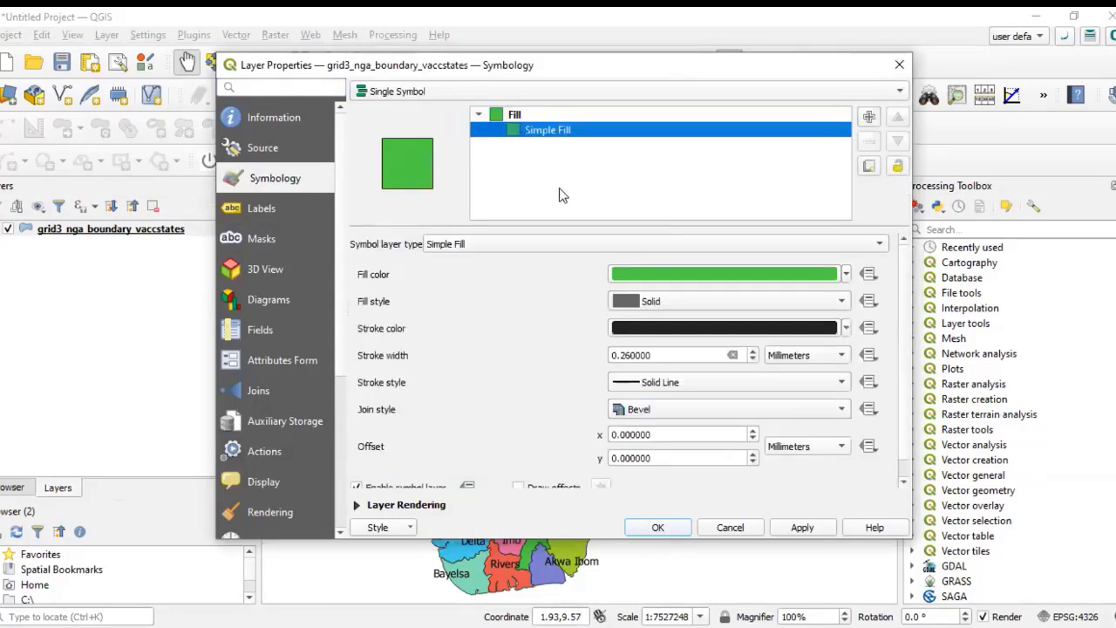
pyautogui.click(846, 276)
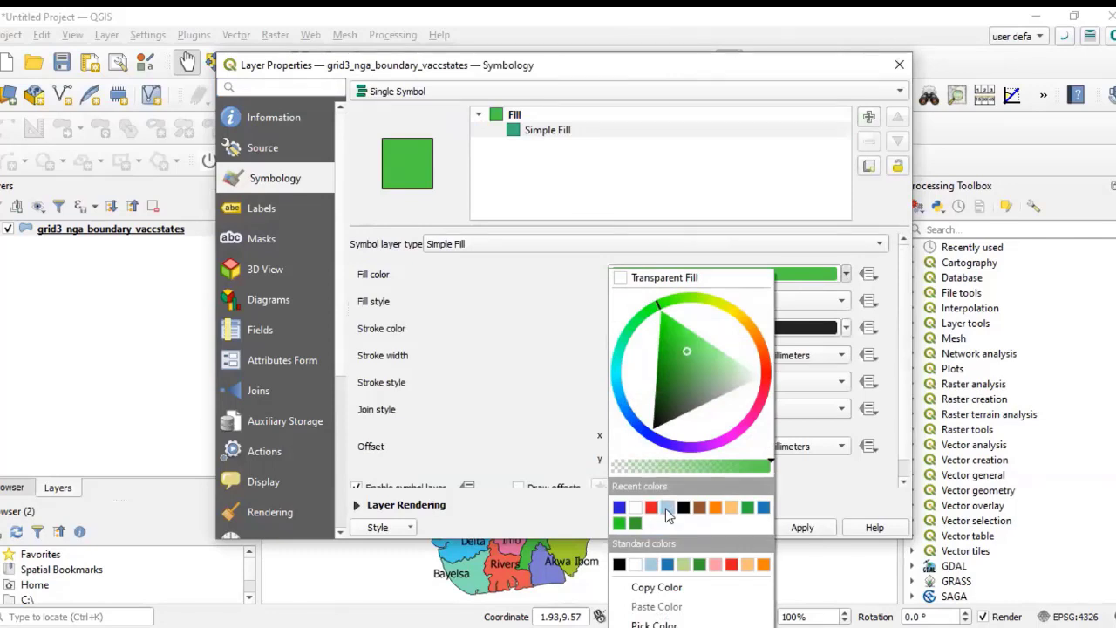
pyautogui.click(777, 511)
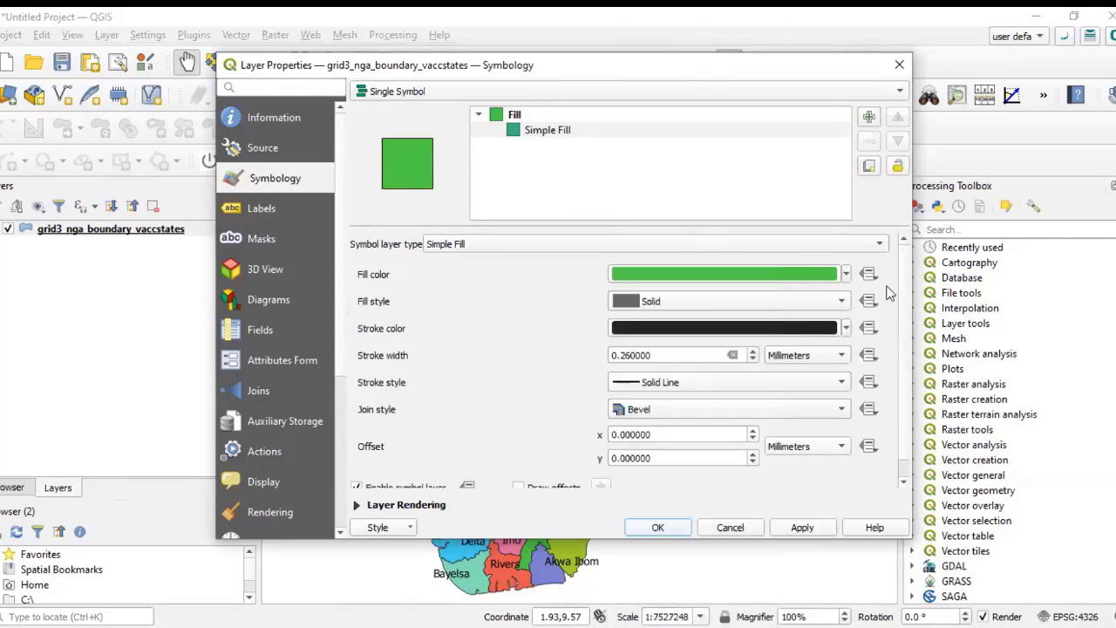
pyautogui.click(845, 276)
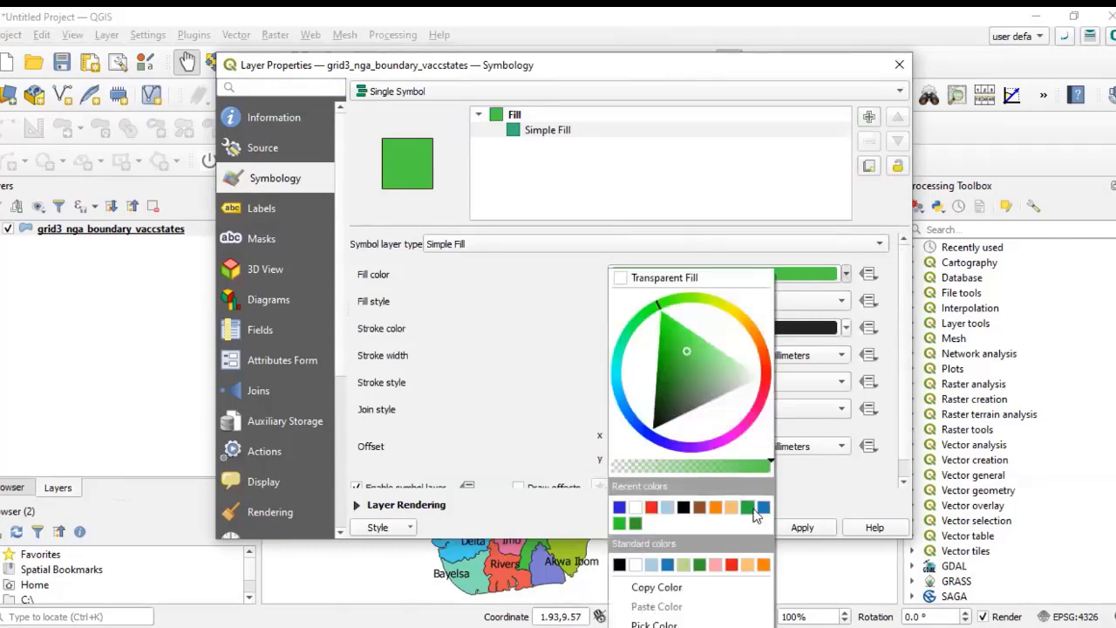
pyautogui.click(763, 506)
pyautogui.click(655, 527)
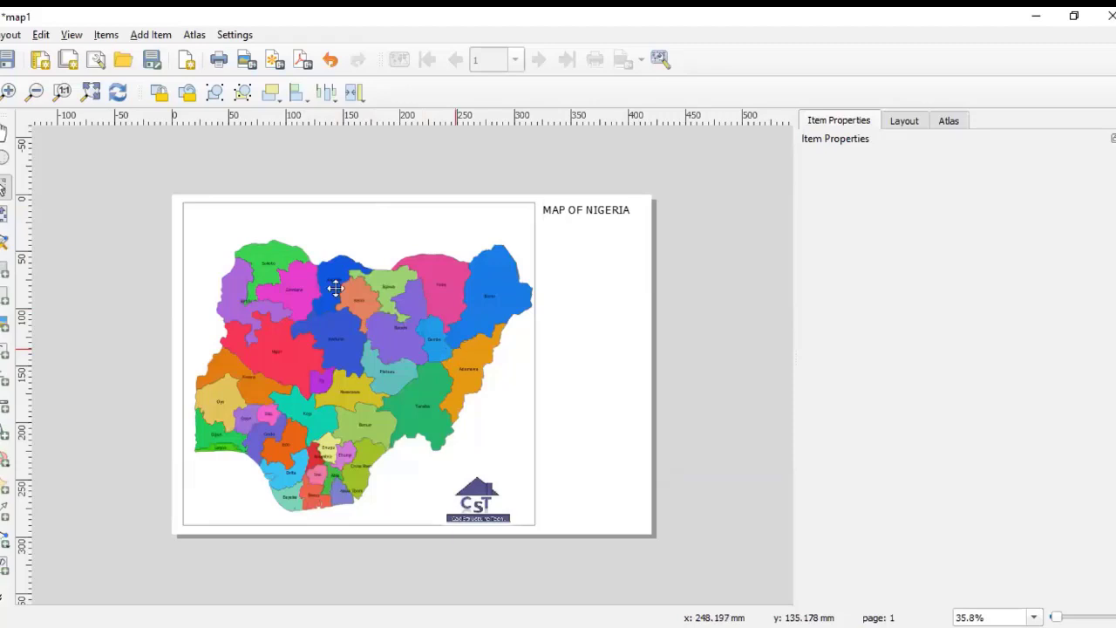
# Step: Refresh the layout view and add a legend below the title in the page's right column
pyautogui.click(119, 93)
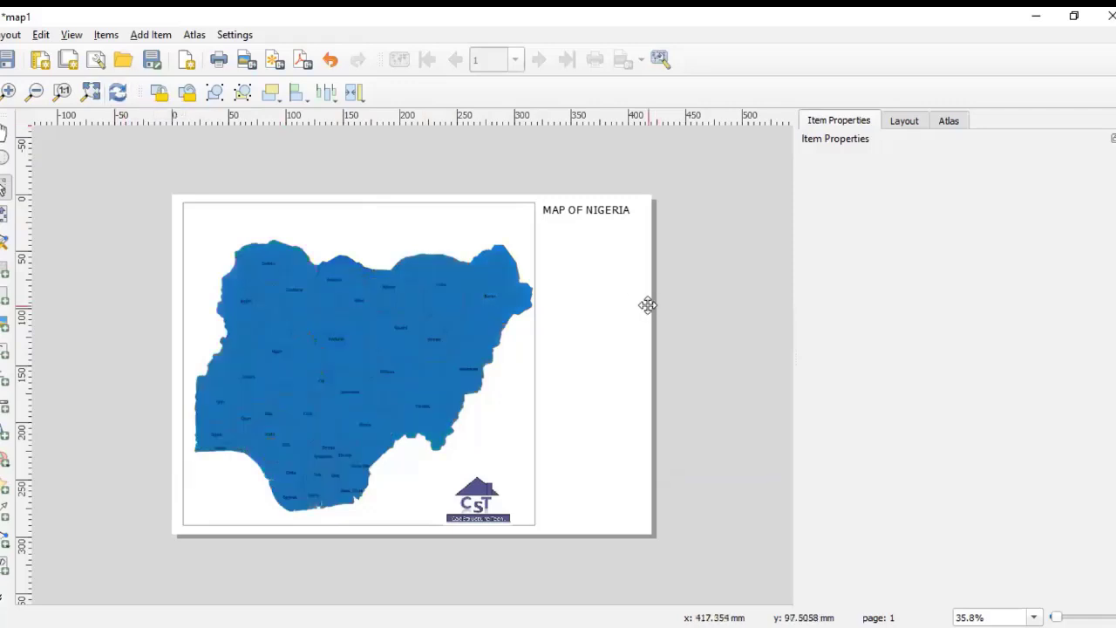
pyautogui.scroll(1, 296, 356)
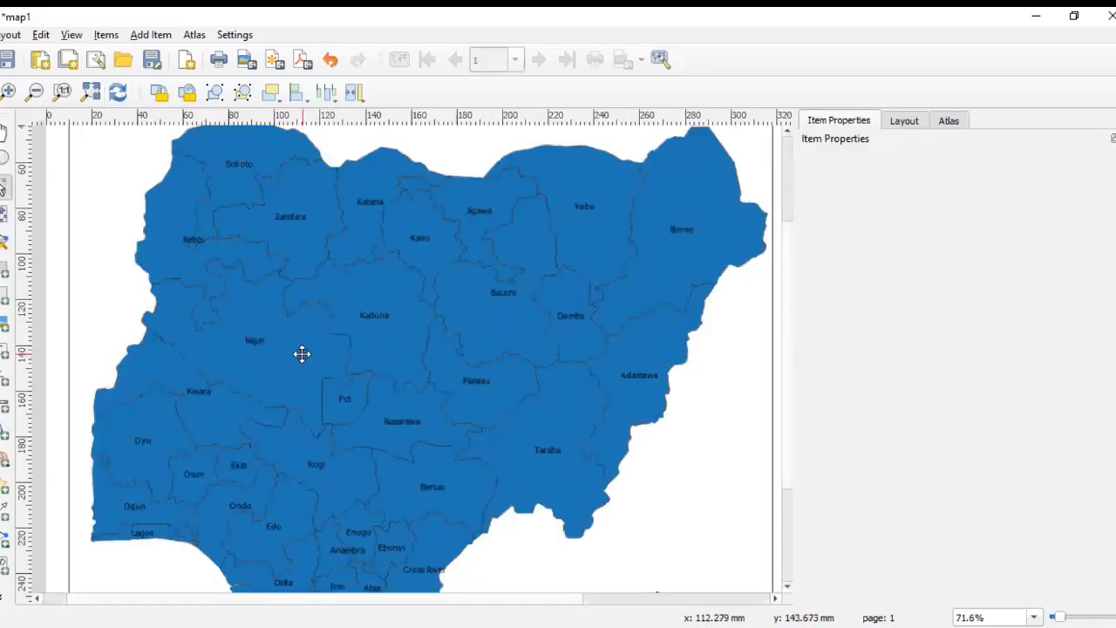
pyautogui.scroll(-1, 300, 354)
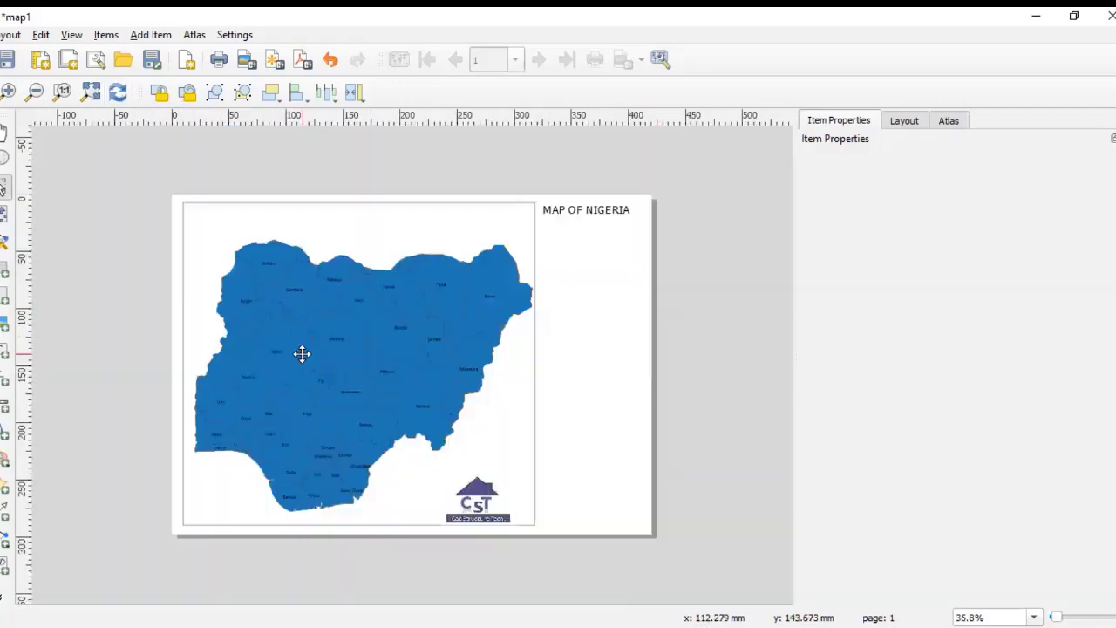
pyautogui.click(6, 378)
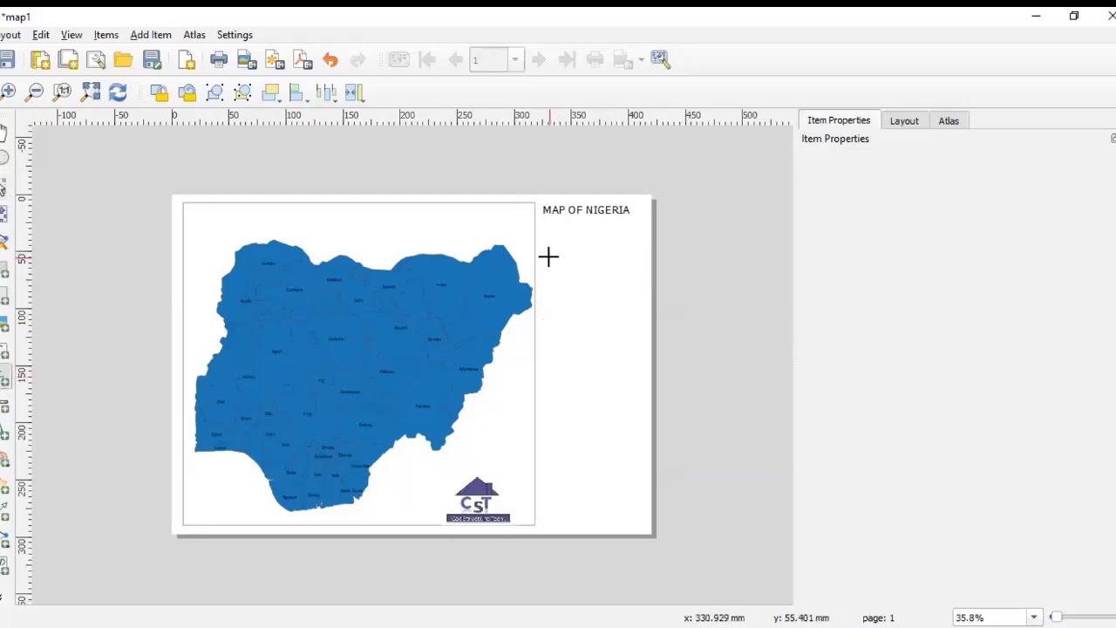
pyautogui.moveTo(550, 259); pyautogui.dragTo(608, 338)
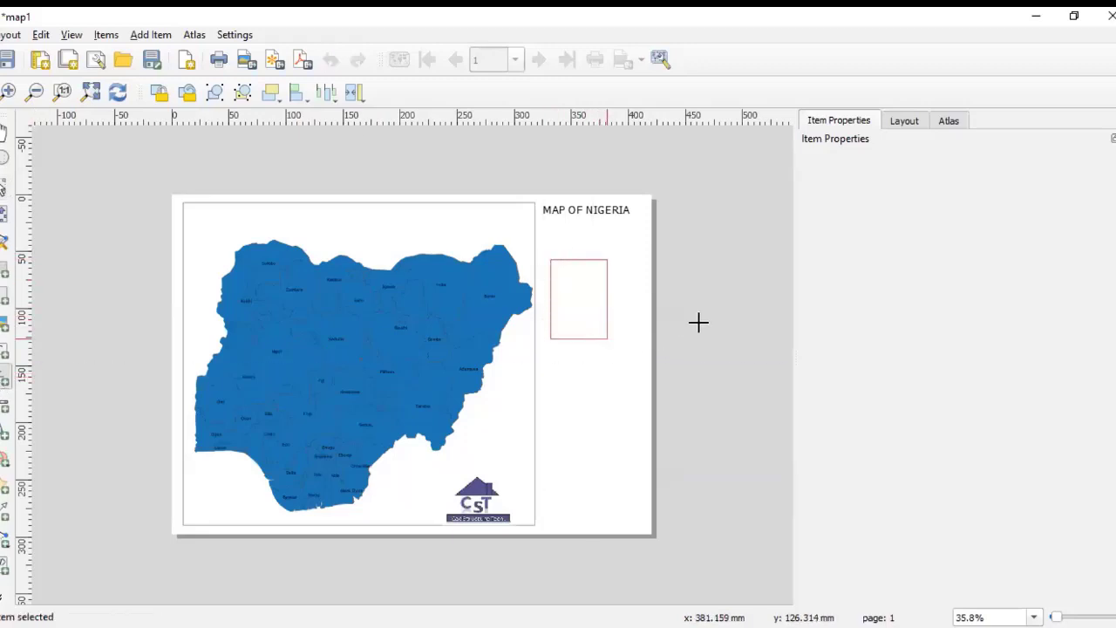
# Step: Examine the new legend's single entry at close zoom
pyautogui.scroll(1, 596, 266)
pyautogui.scroll(2, 595, 266)
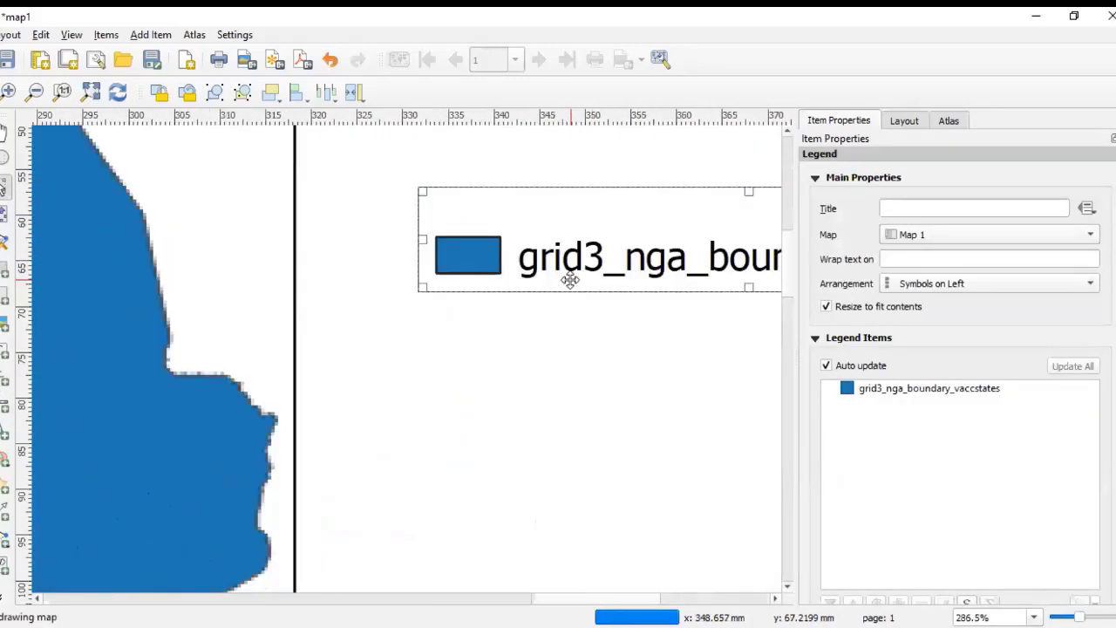
pyautogui.scroll(-2, 481, 304)
pyautogui.scroll(2, 614, 286)
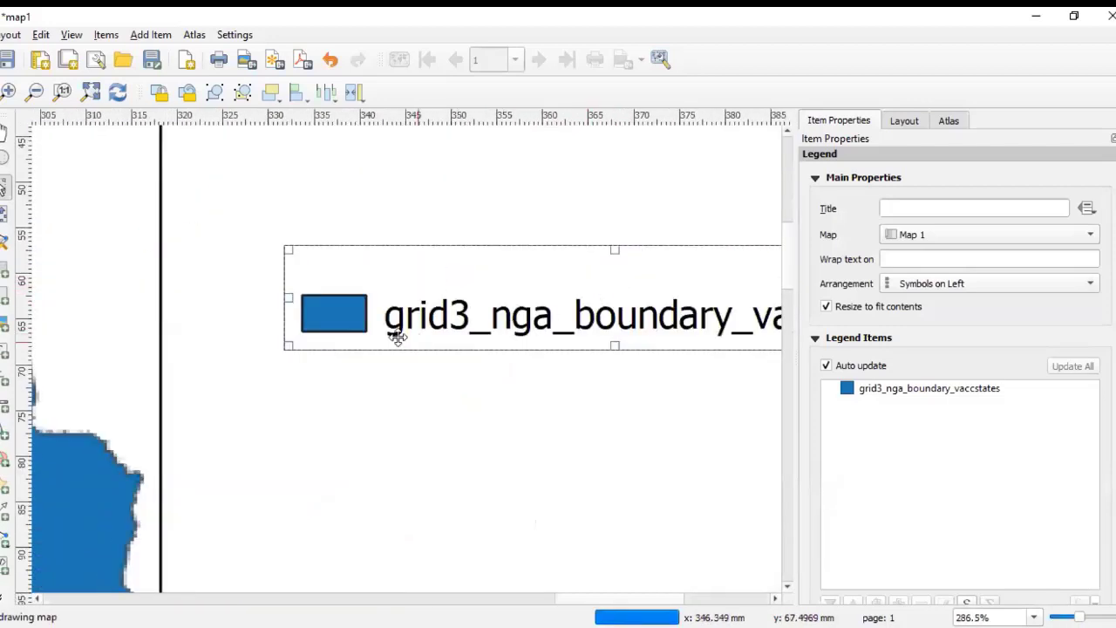
pyautogui.scroll(-1, 381, 331)
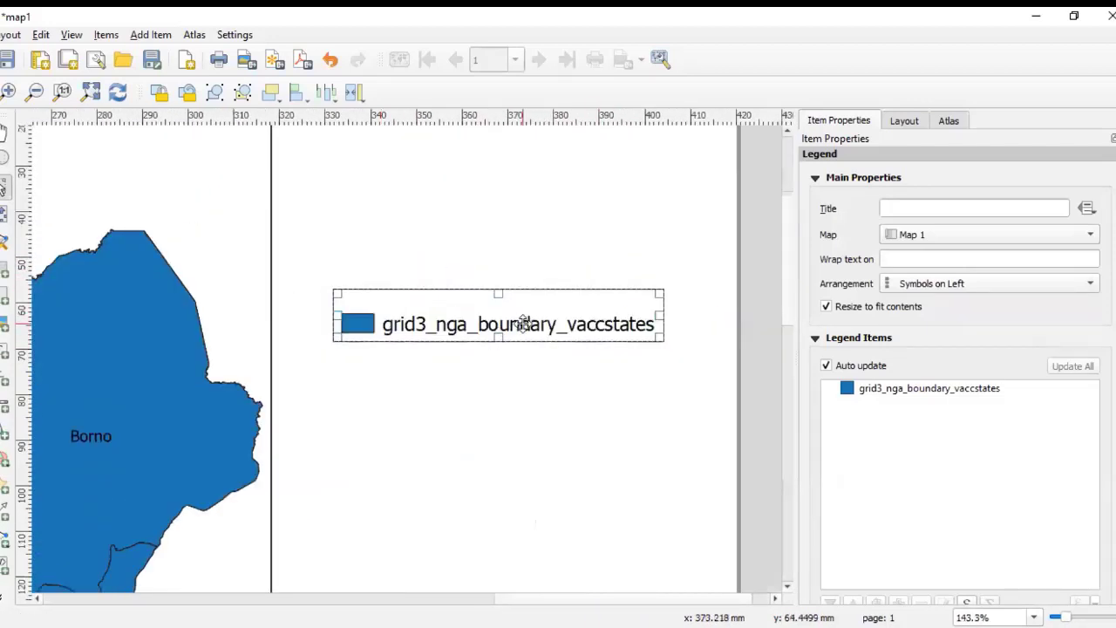
pyautogui.scroll(-1, 475, 351)
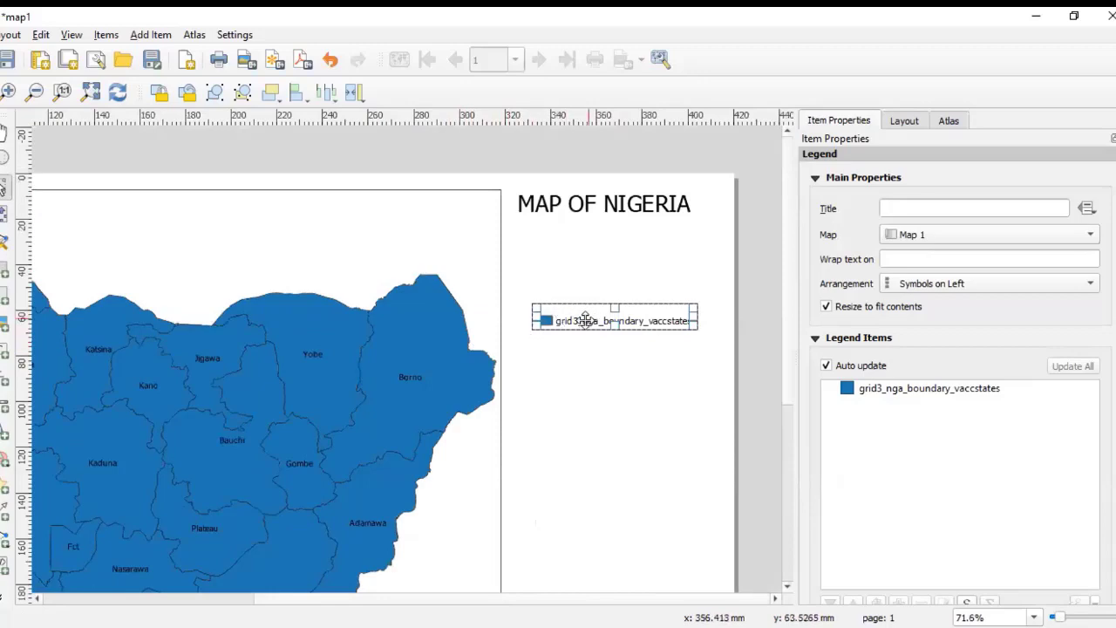
pyautogui.scroll(1, 578, 326)
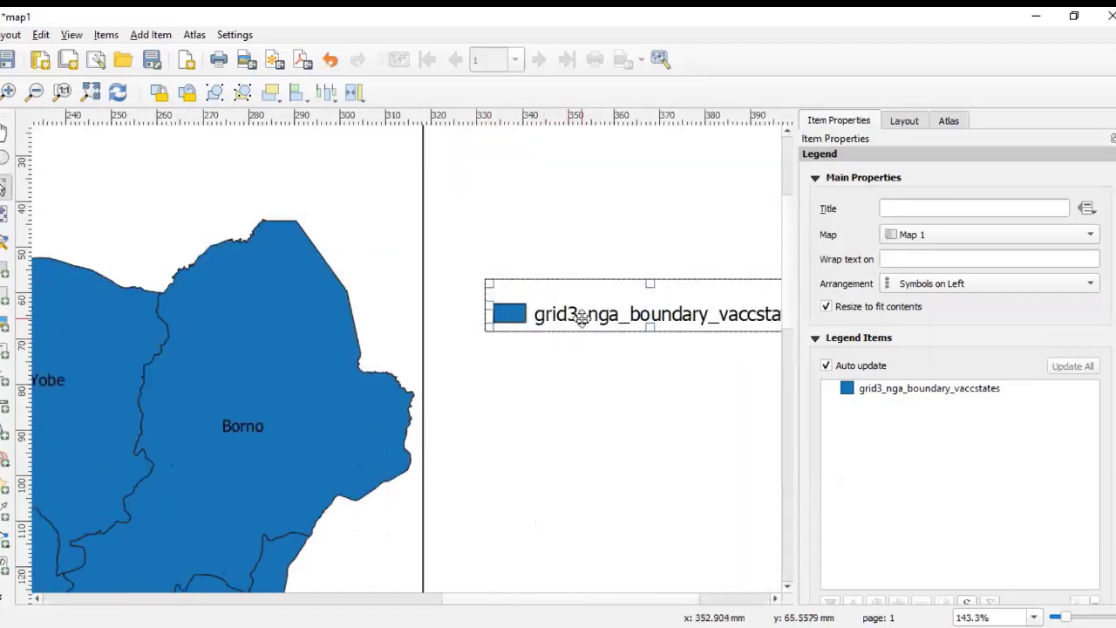
pyautogui.scroll(-2, 575, 327)
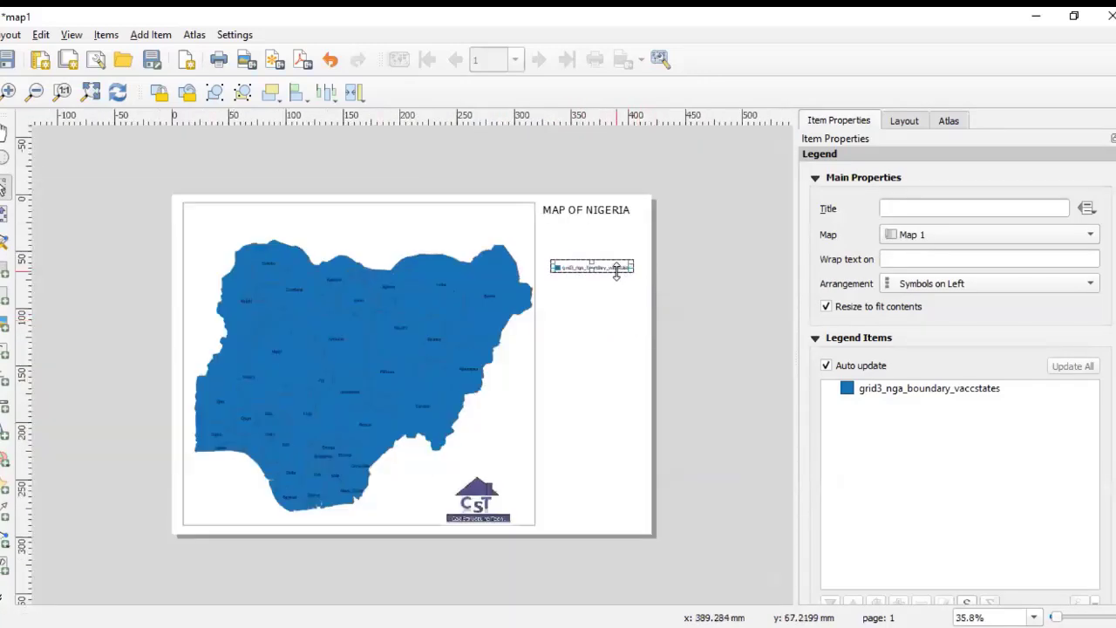